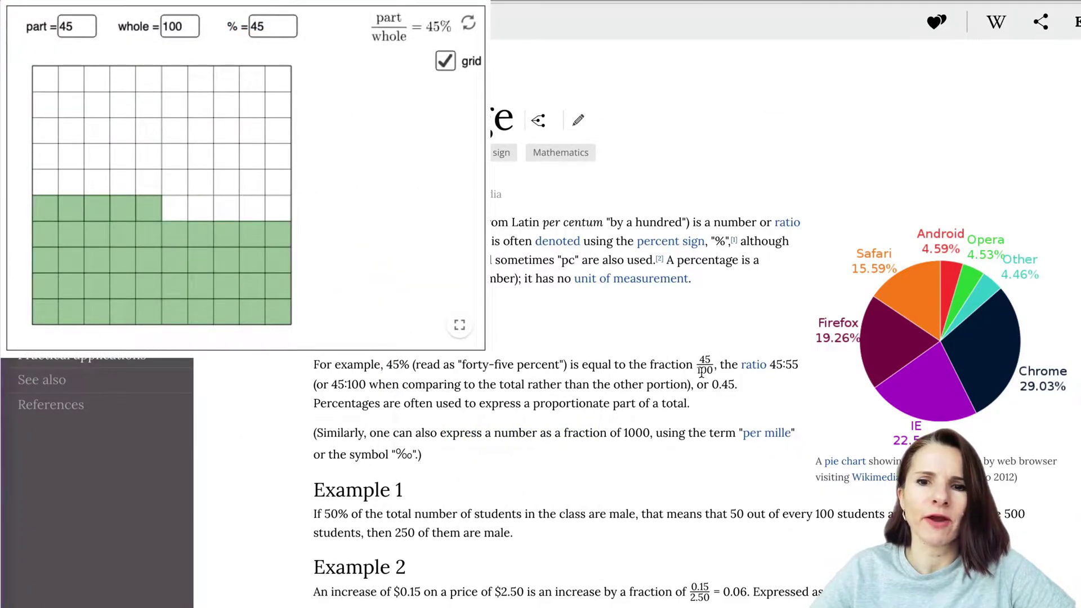
Highlight the fraction 45/100 in the Percentage article's examples and switch to the Google Sheet Tips spreadsheet in Google Sheets
left_click_drag(655, 365, 720, 376)
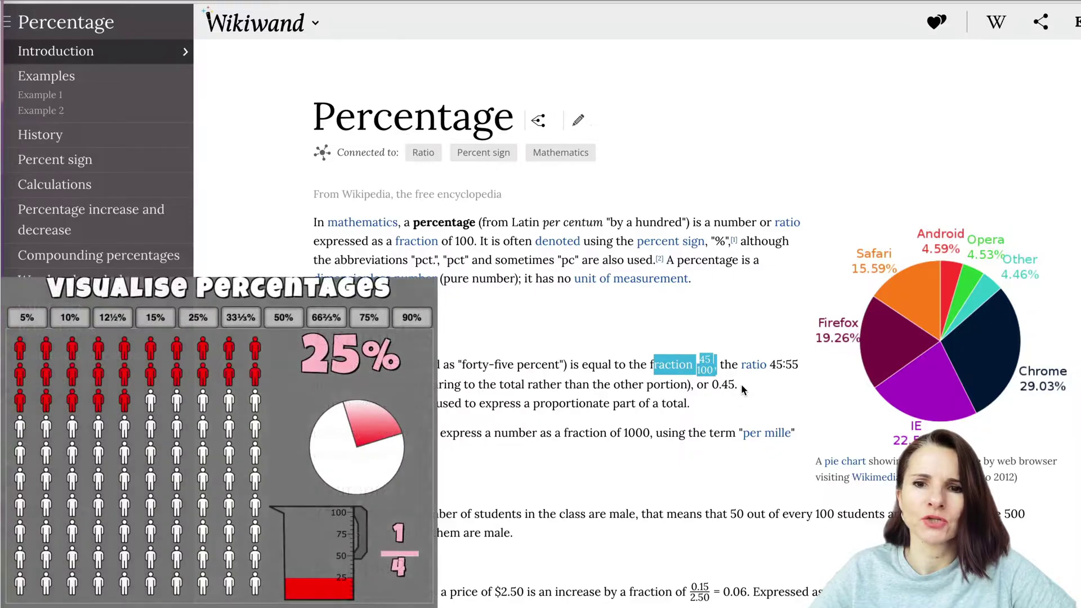
left_click(723, 348)
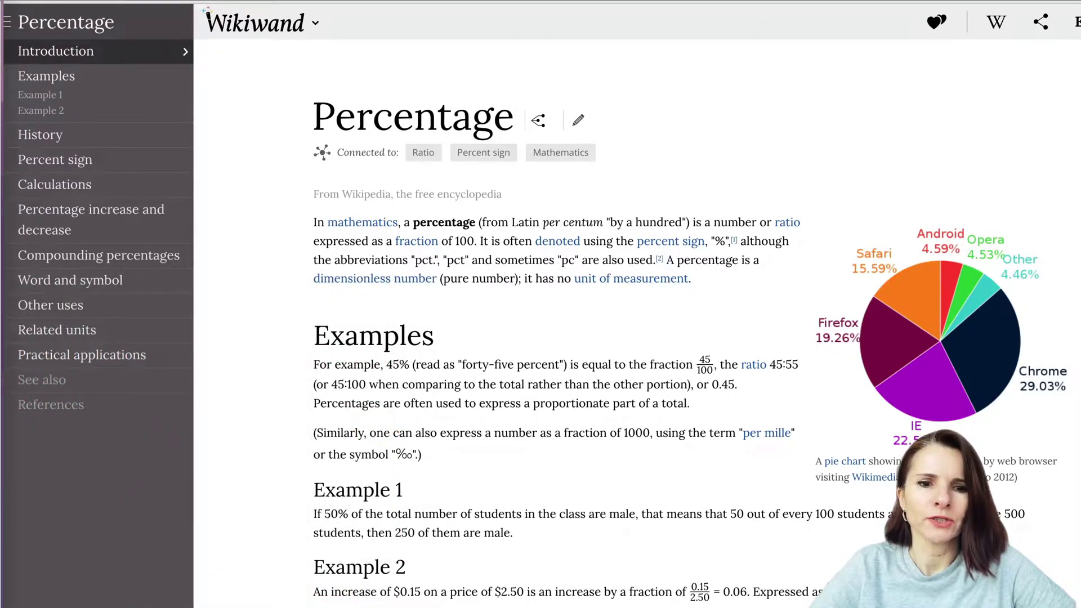
left_click(45, 2)
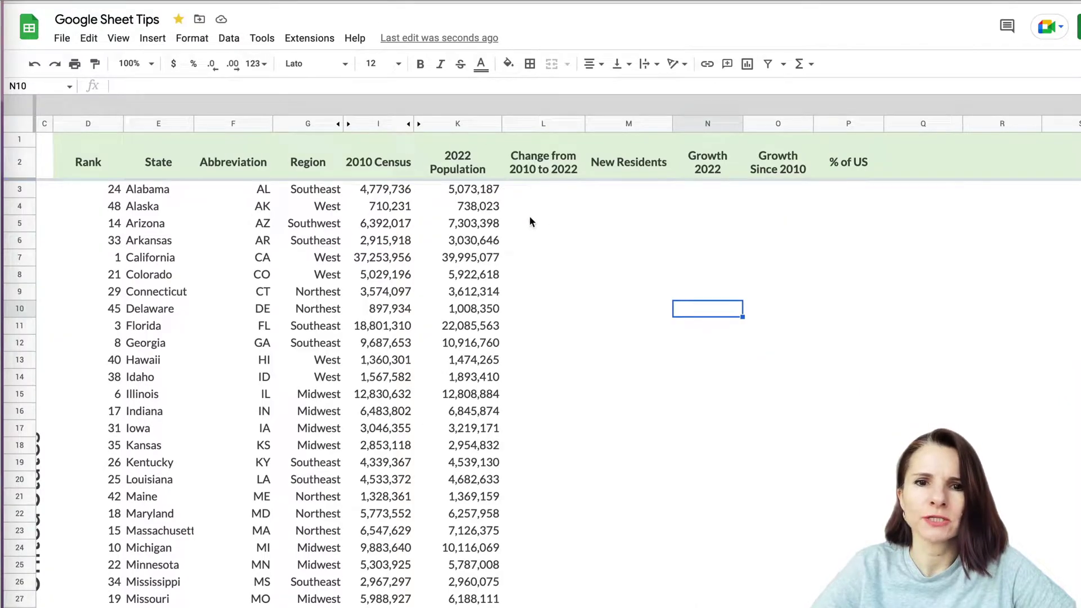
Look over the state population table and the sheet with the tip amount and sales tax rate tables
scroll(430, 383, "down", 1)
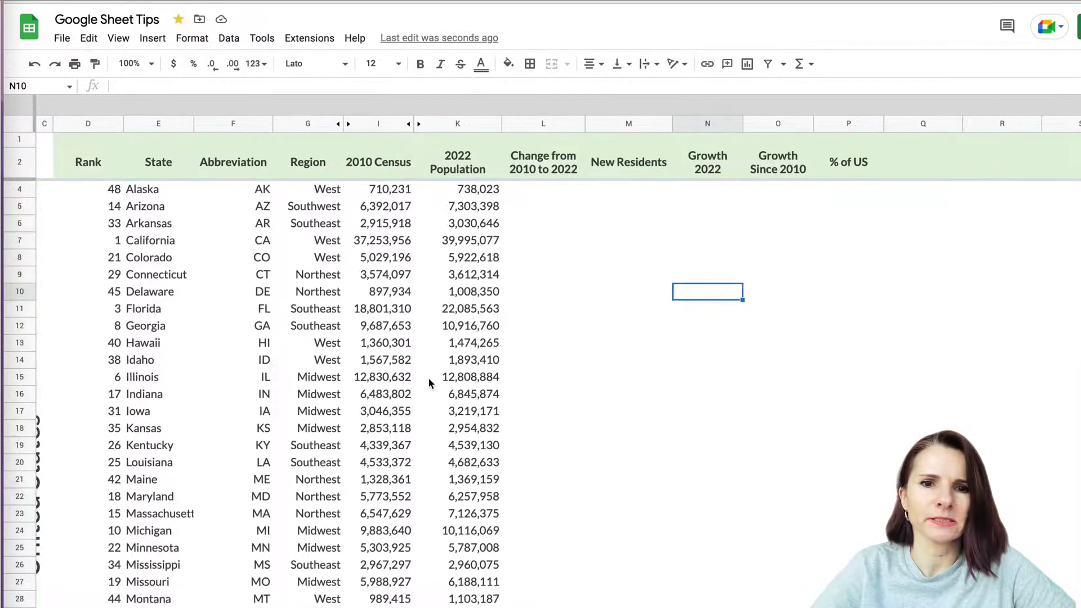
scroll(429, 383, "up", 1)
scroll(430, 383, "right", 1)
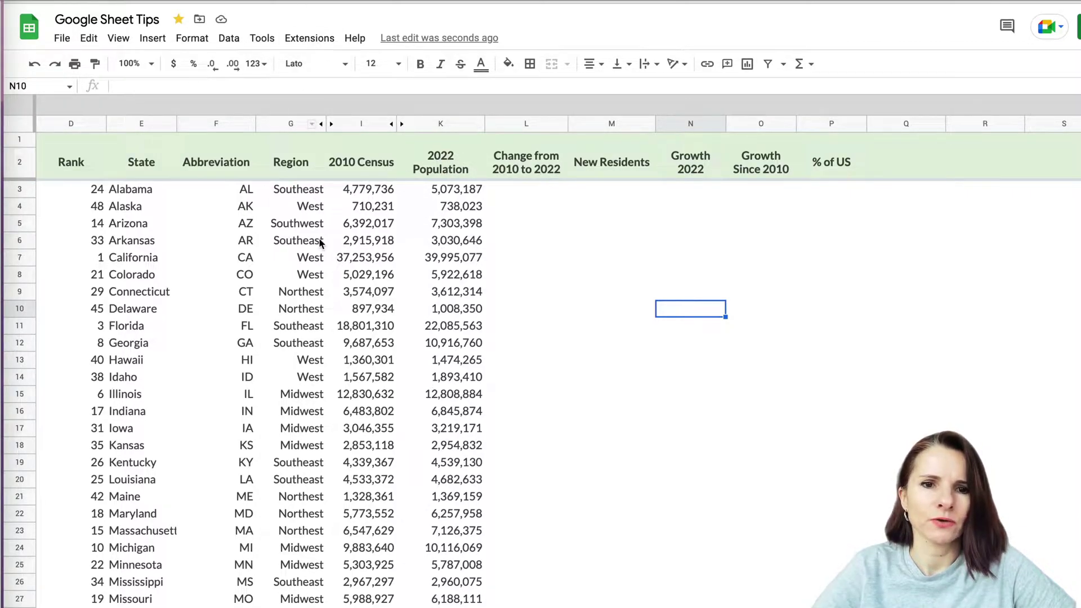
key("ctrl+shift+Page_Down")
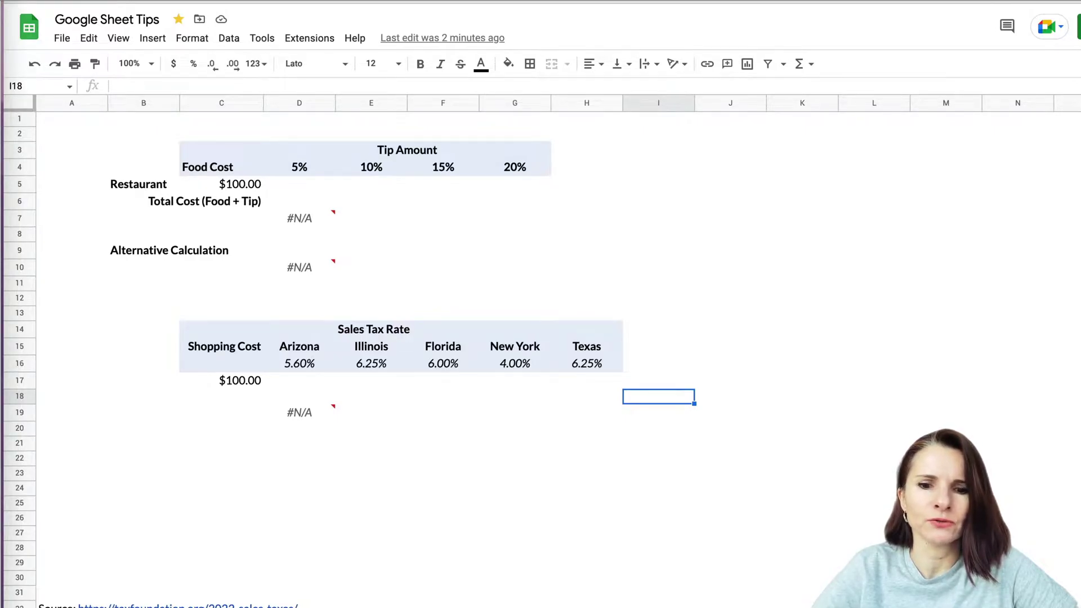
key("ctrl+shift+Page_Up")
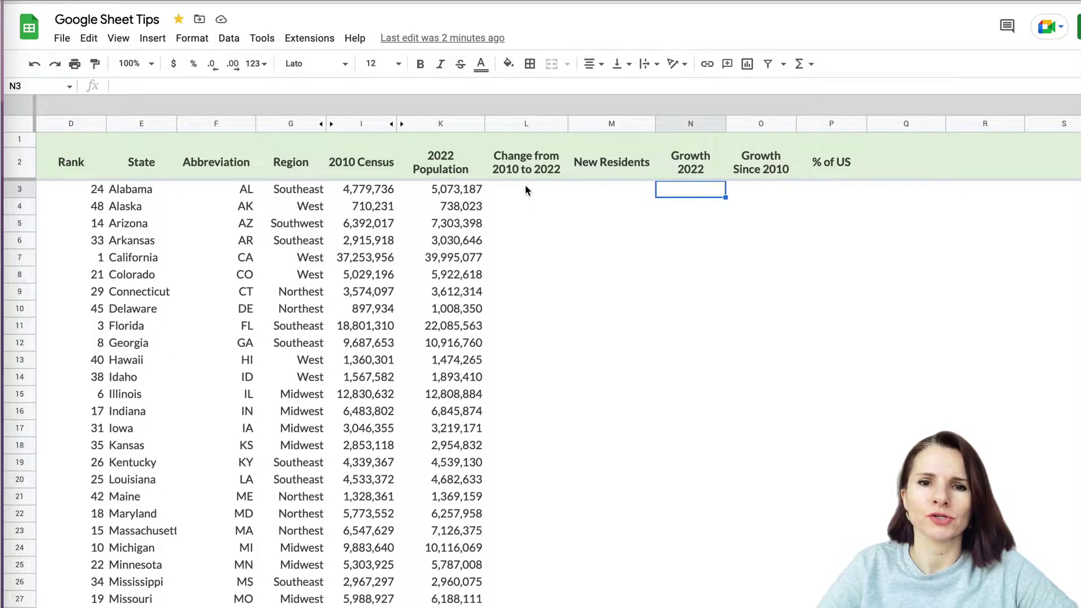
Examine Alabama's 2010 Census and 2022 Population figures and the empty Change from 2010 to 2022 and New Residents columns
left_click(525, 185)
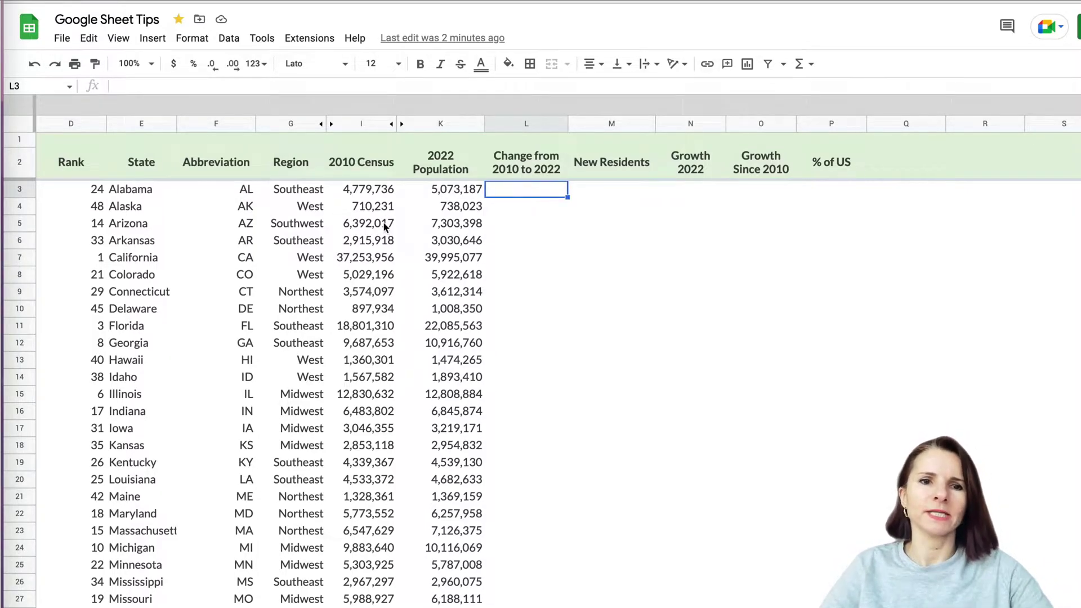
scroll(381, 289, "down", 10)
scroll(381, 289, "right", 5)
scroll(381, 289, "up", 15)
scroll(381, 289, "left", 5)
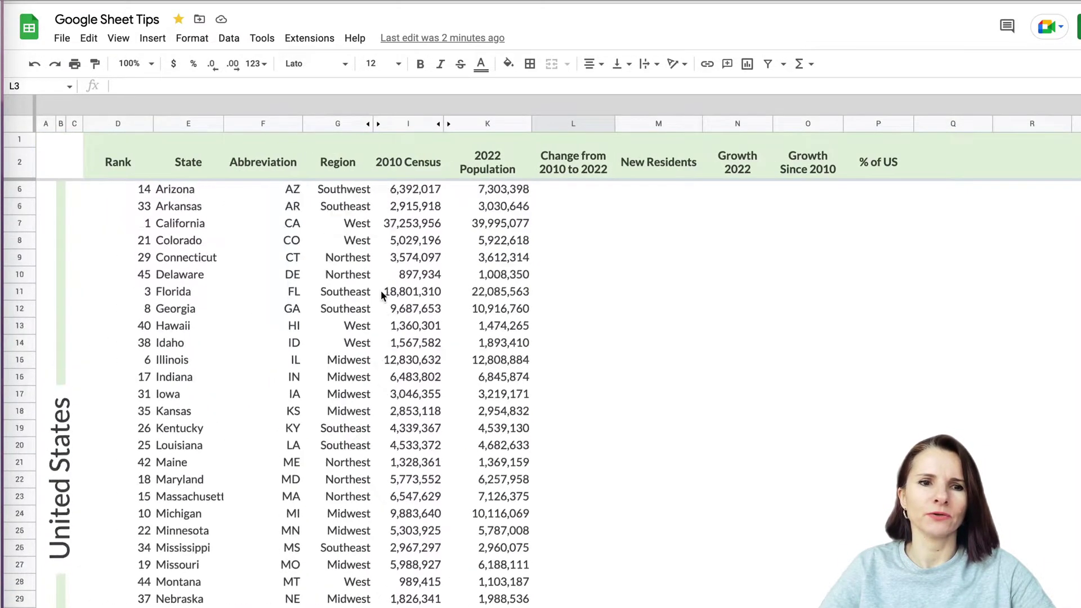
scroll(381, 290, "up", 1)
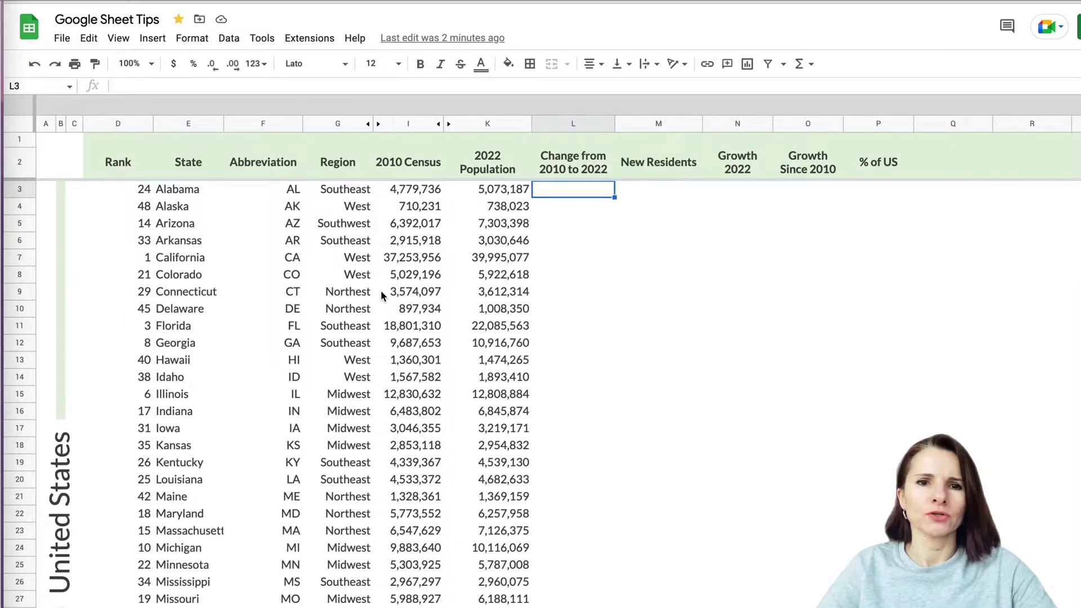
left_click(418, 188)
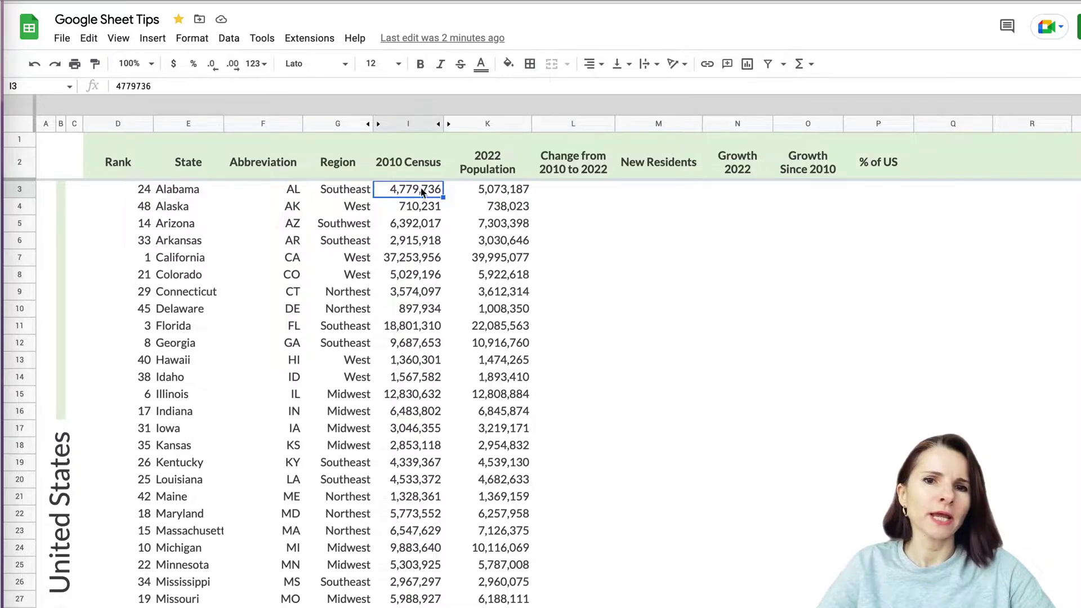
left_click(504, 194)
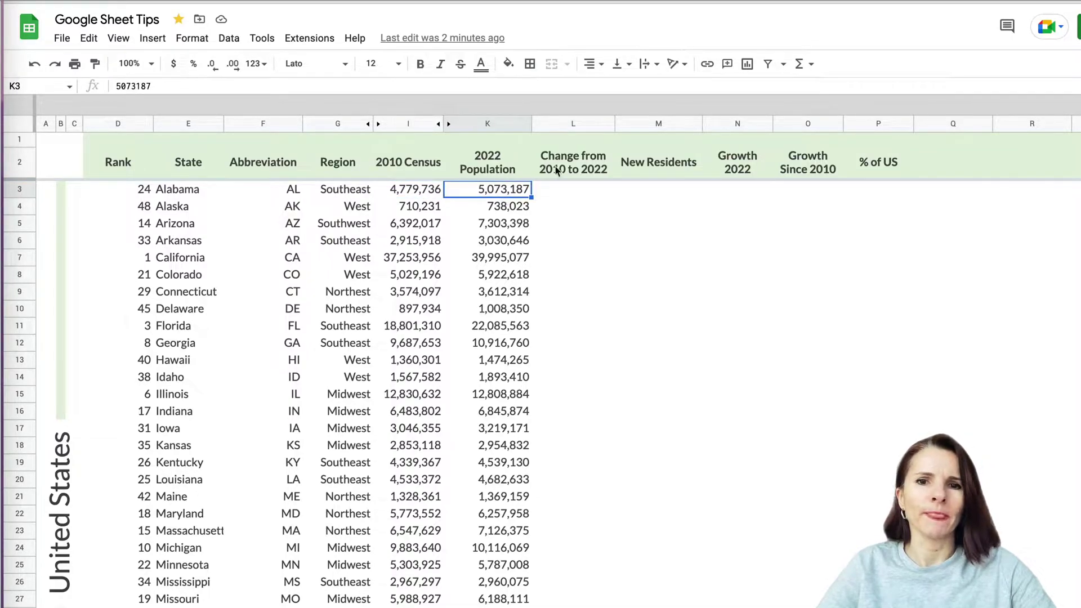
left_click(576, 192)
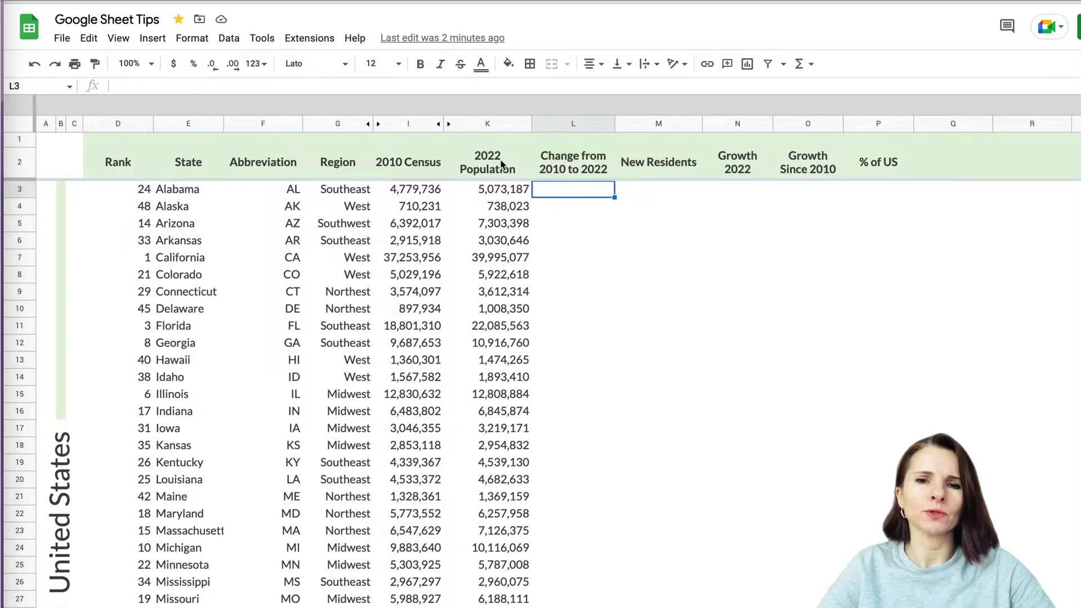
left_click(643, 196)
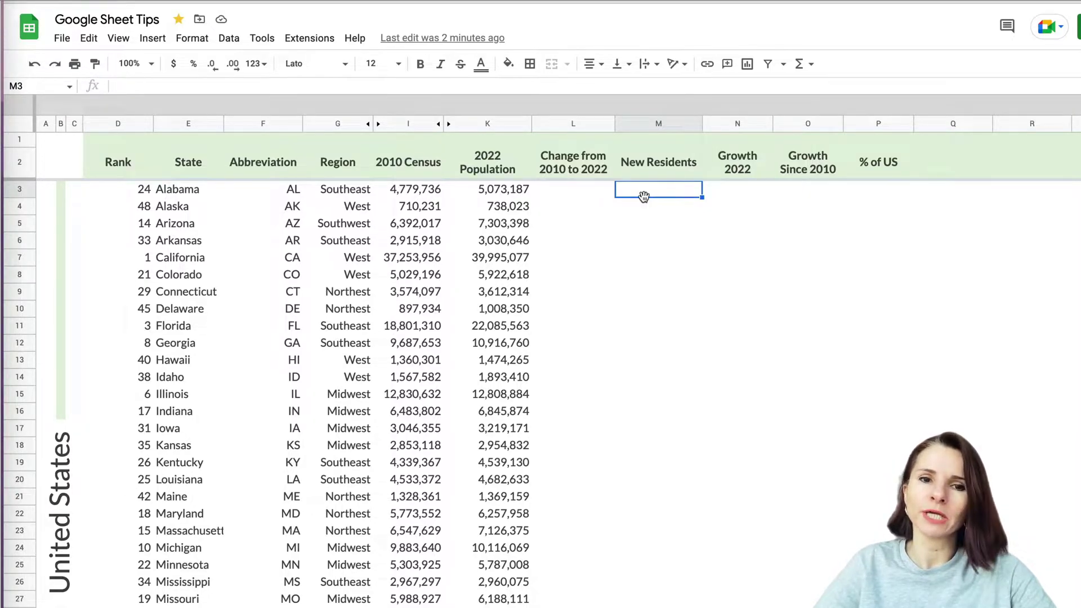
Calculate Alabama's change from 2010 to 2022 in L3 with =K3-I3 and fill the formula down through L7
left_click(580, 192)
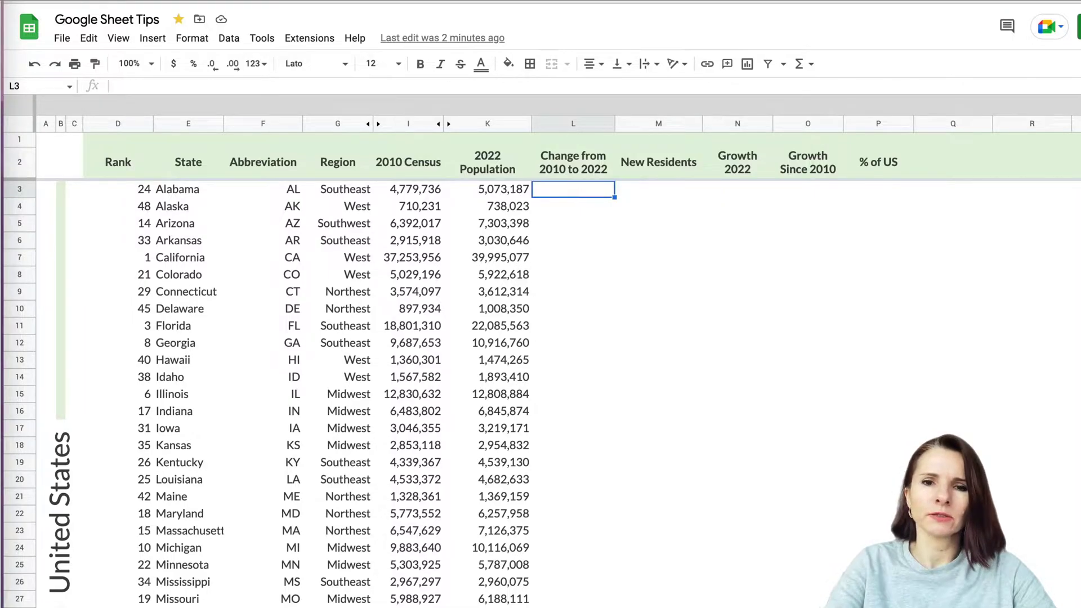
type("=")
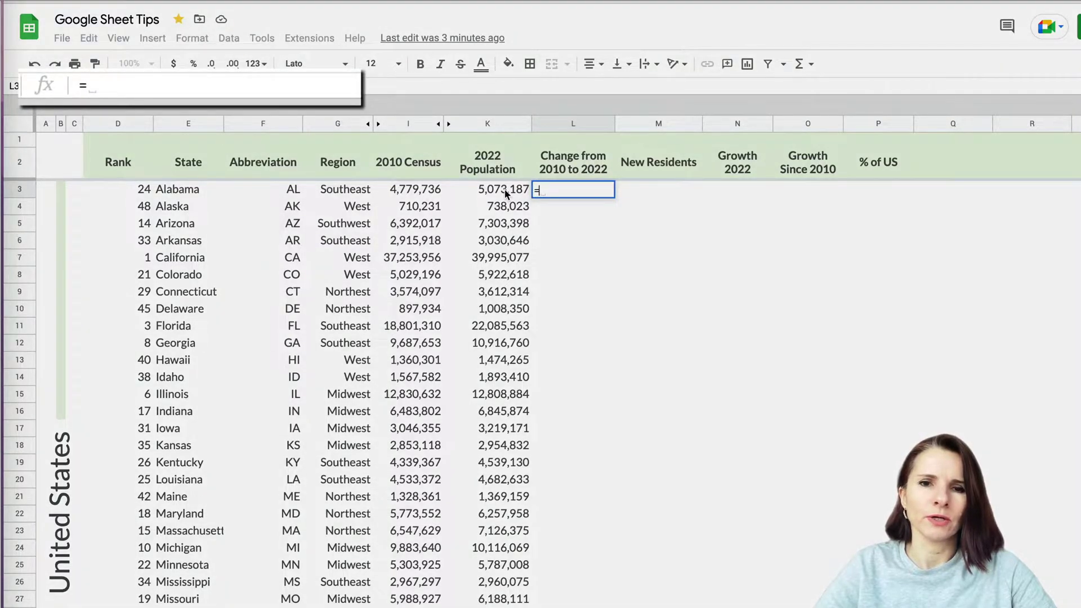
left_click(505, 194)
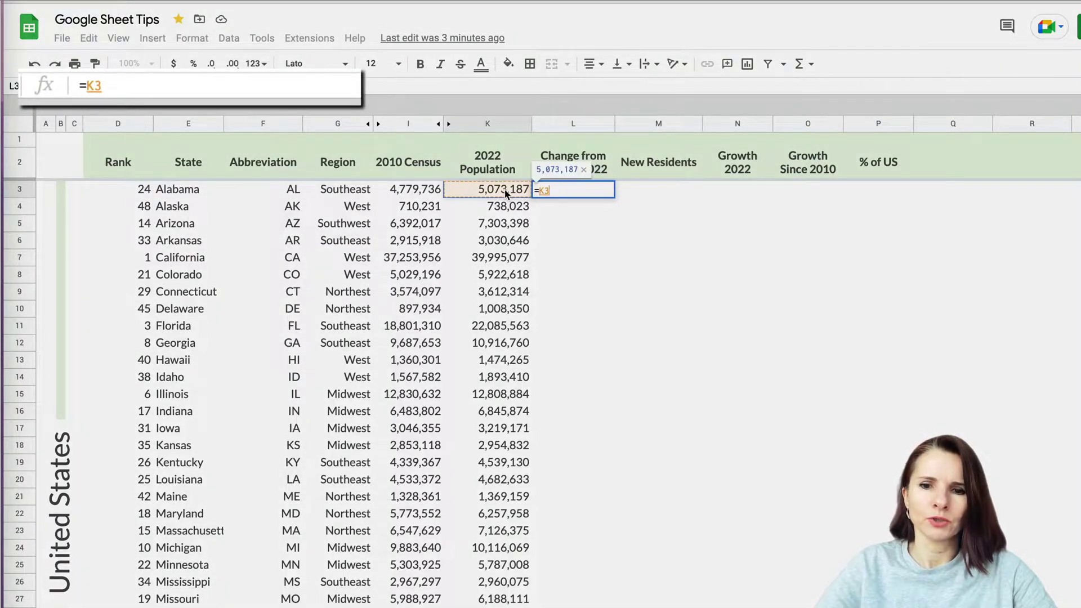
type("-")
left_click(421, 194)
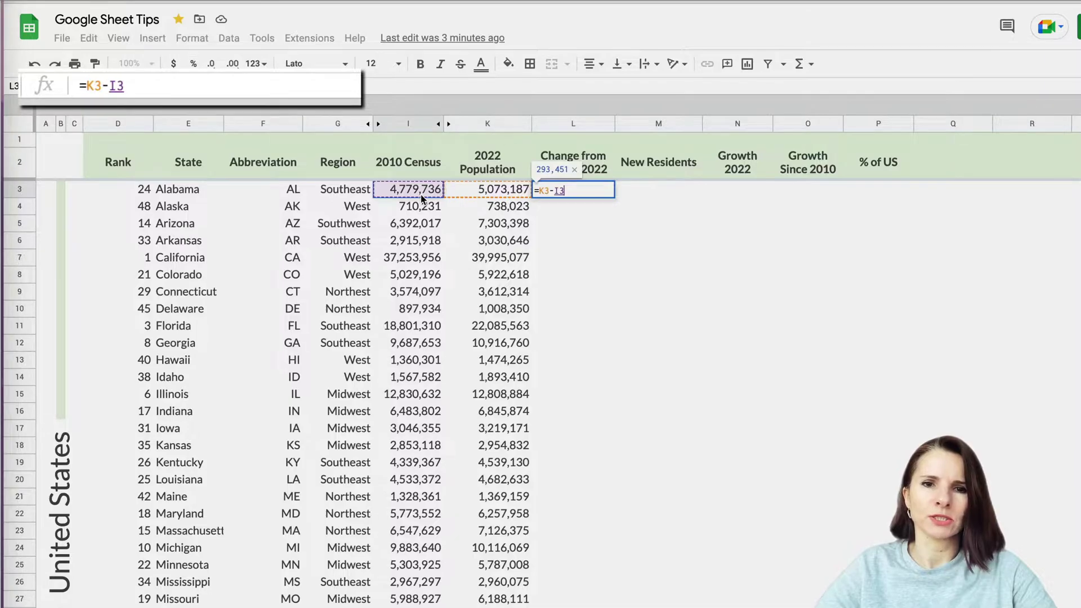
key("Return")
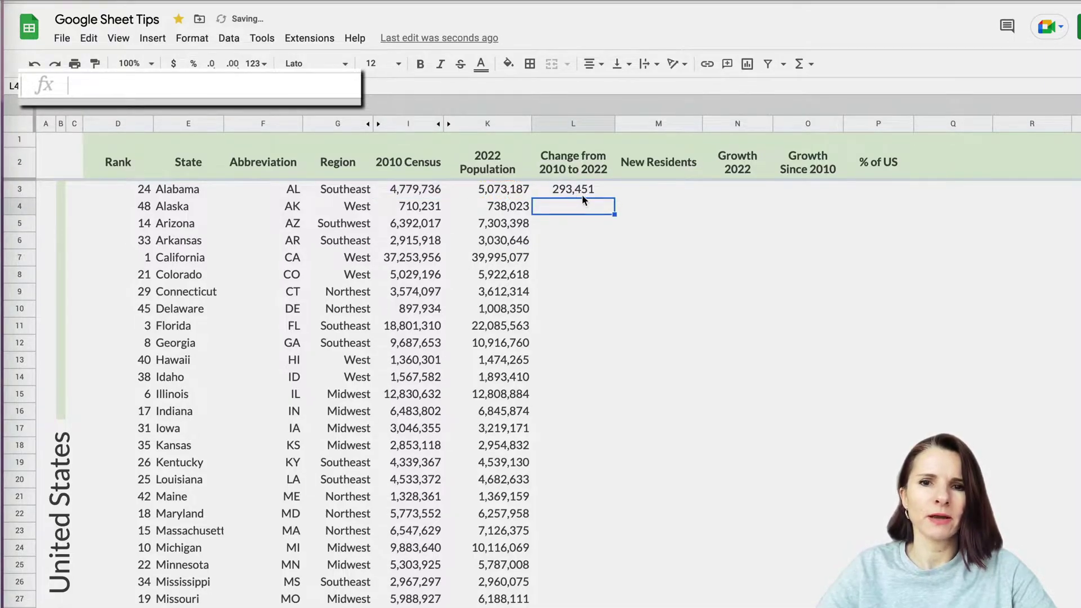
left_click(583, 195)
left_click_drag(614, 198, 614, 265)
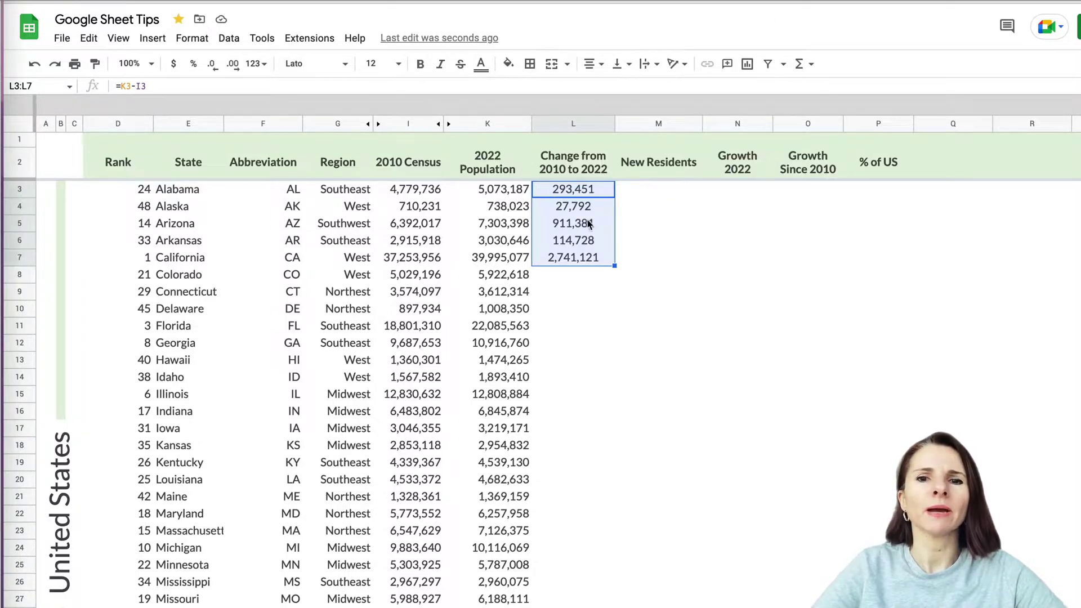
left_click(581, 278)
left_click(583, 257)
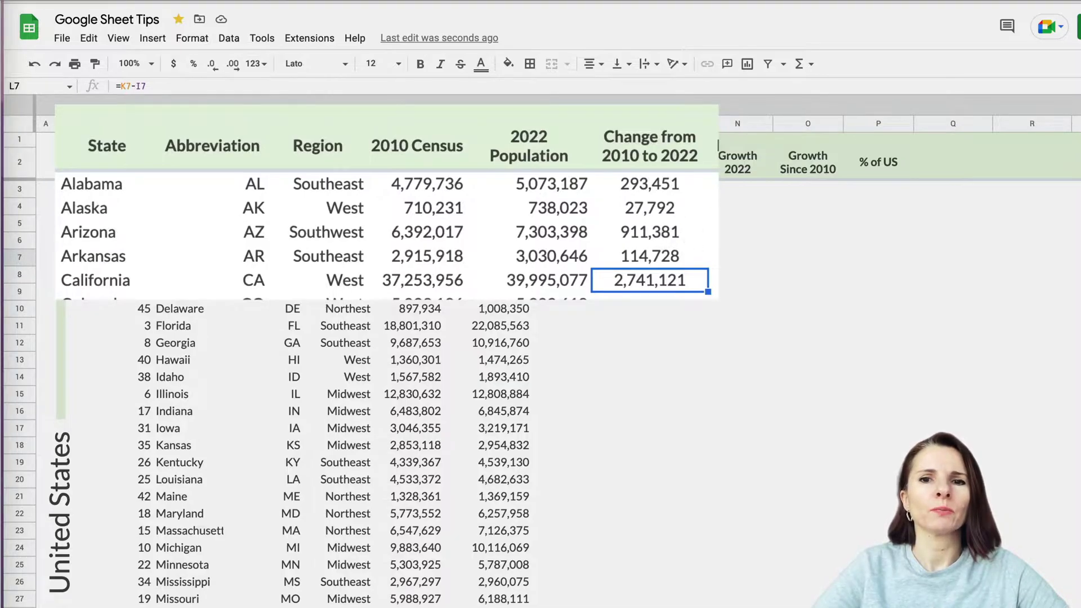
Calculate Alabama's New Residents percentage in M3 with =L3/K3 and fill the formula down through M7
left_click(713, 185)
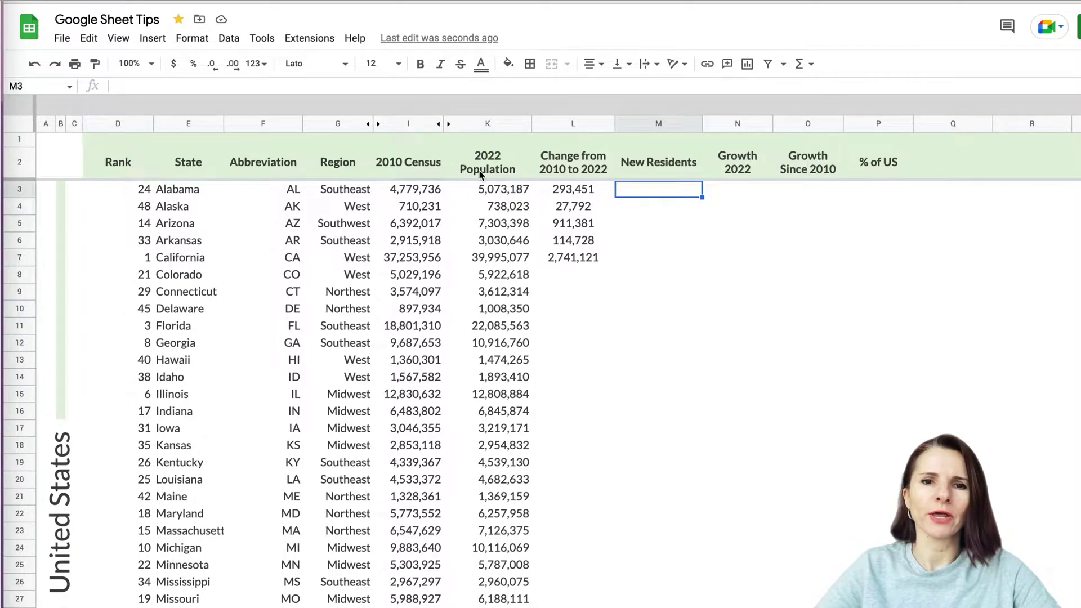
type("=")
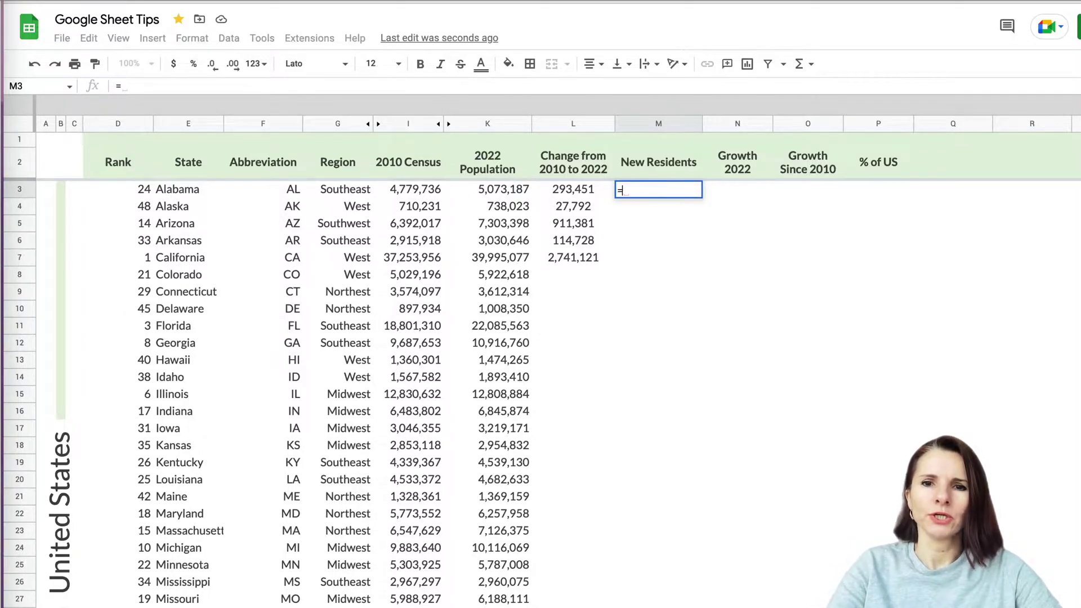
left_click(591, 193)
type("/")
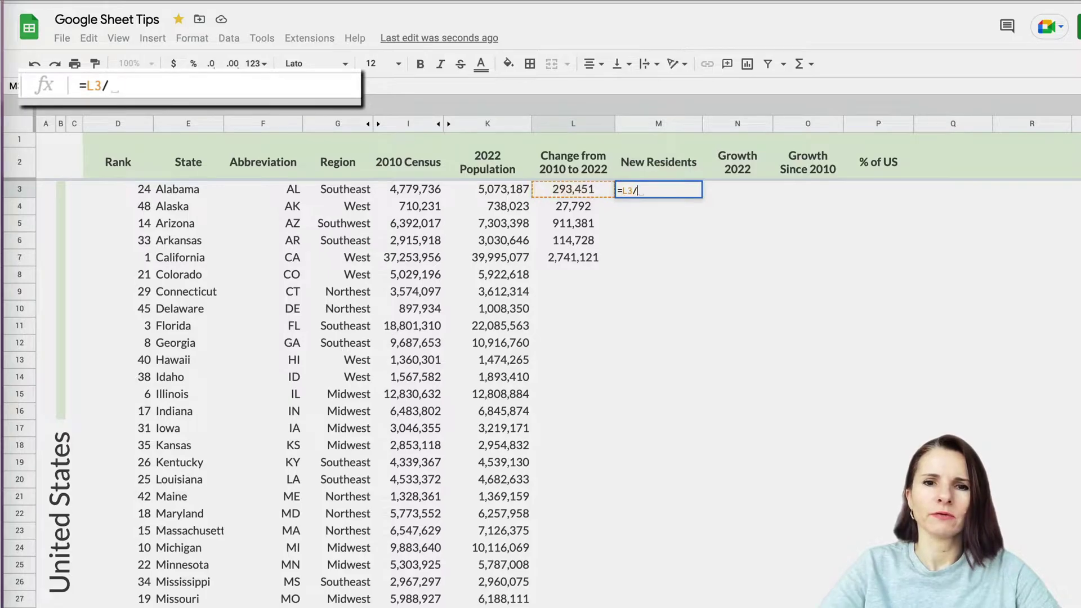
left_click(513, 191)
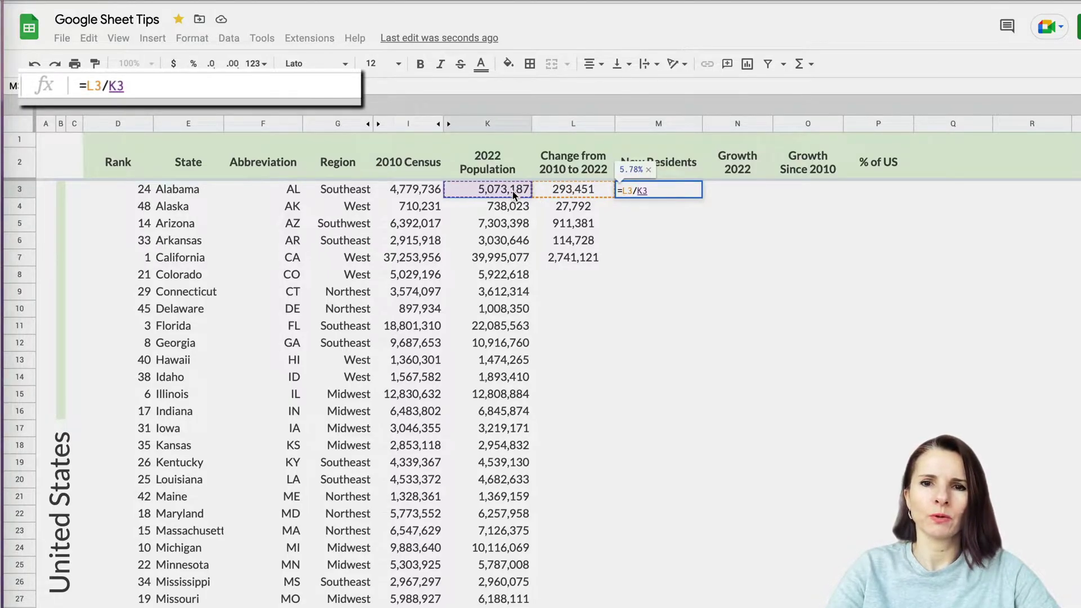
key("Return")
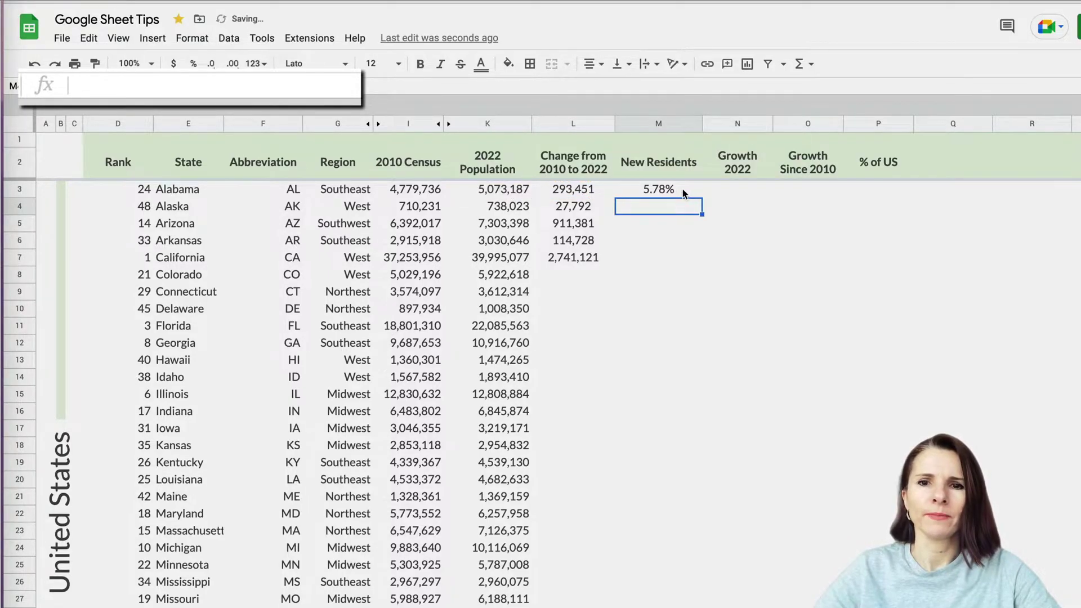
left_click(701, 193)
left_click_drag(702, 197, 702, 264)
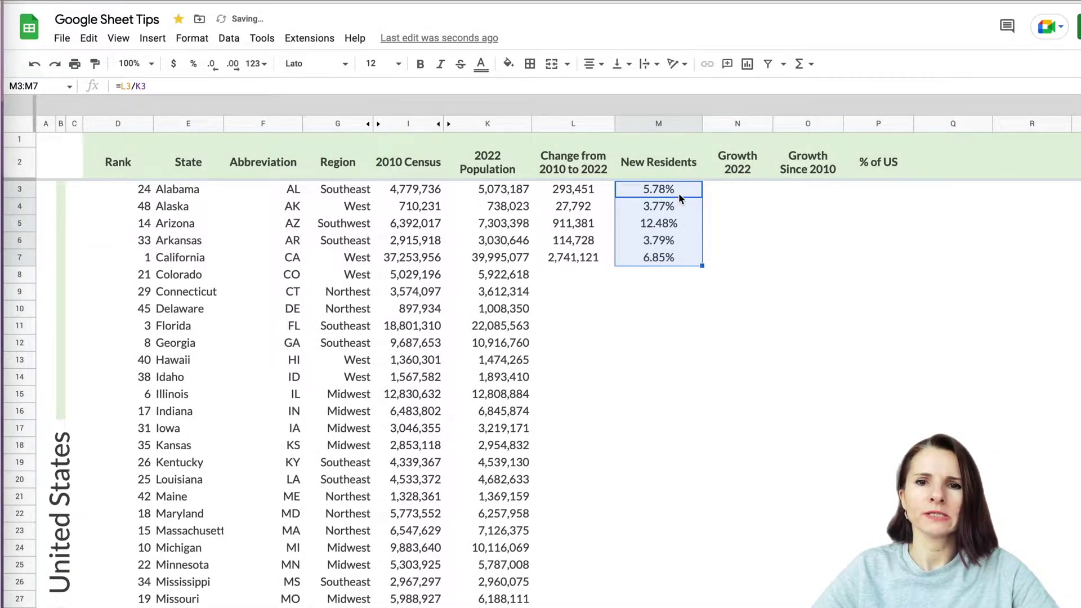
Compare the population change and New Residents percentages of Alabama and California, and review the percentages in M3:M7
left_click(583, 191)
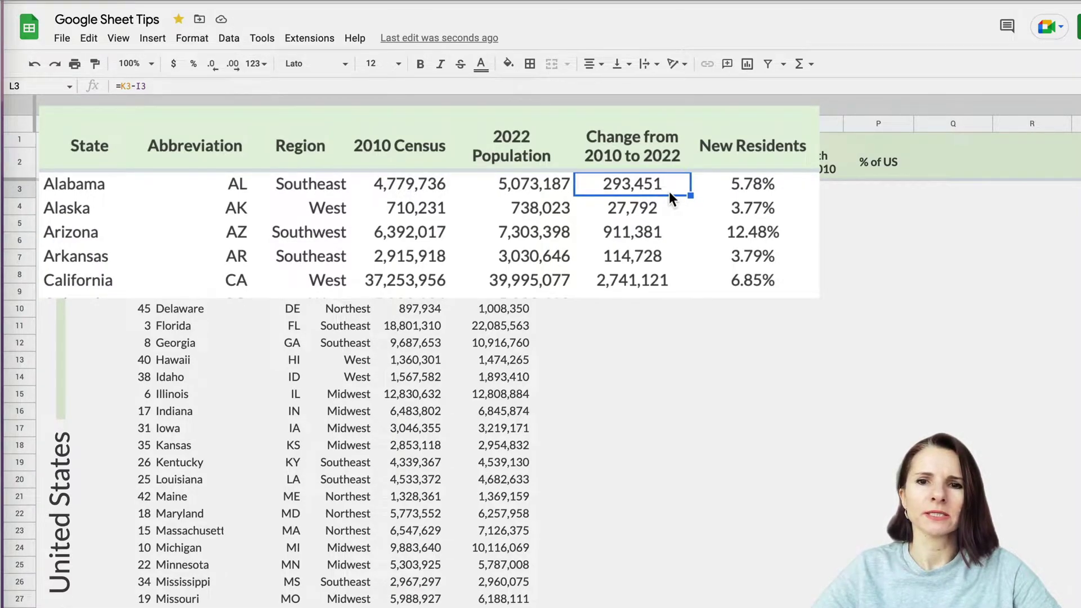
left_click(628, 282)
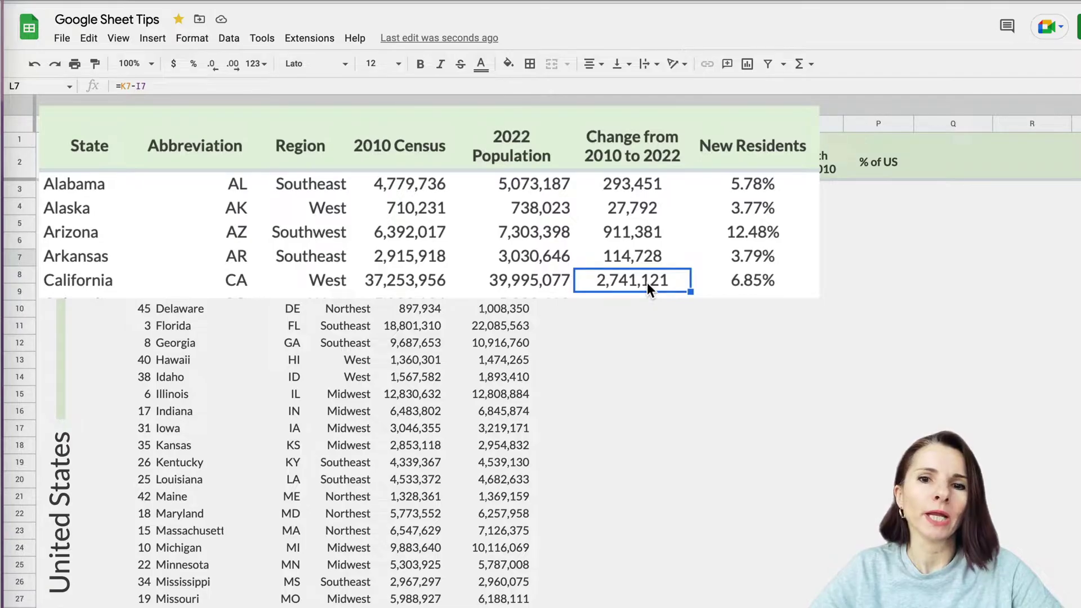
left_click(754, 282)
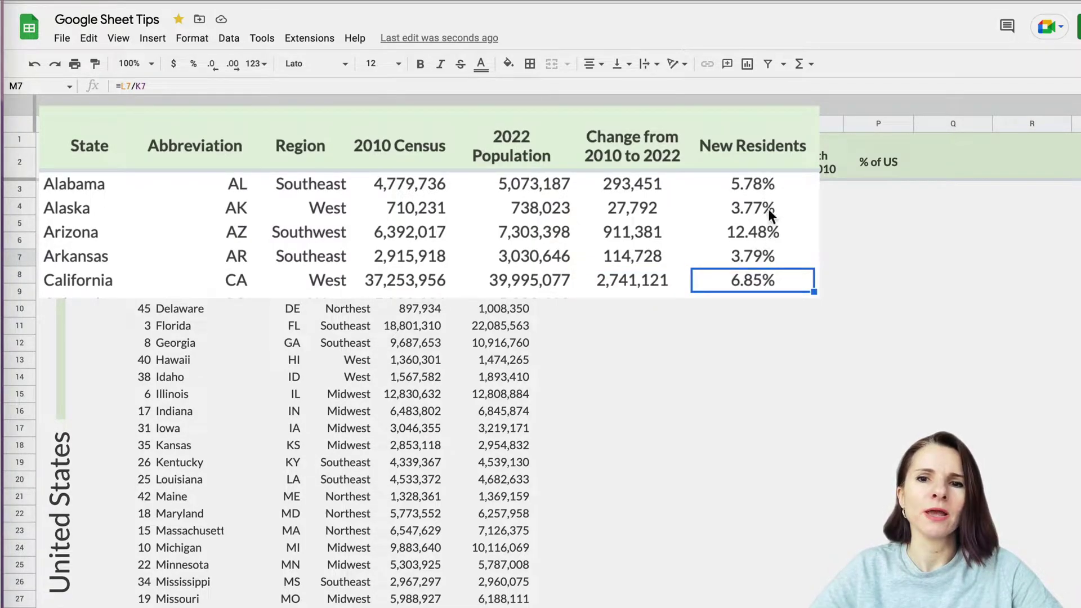
left_click(771, 179)
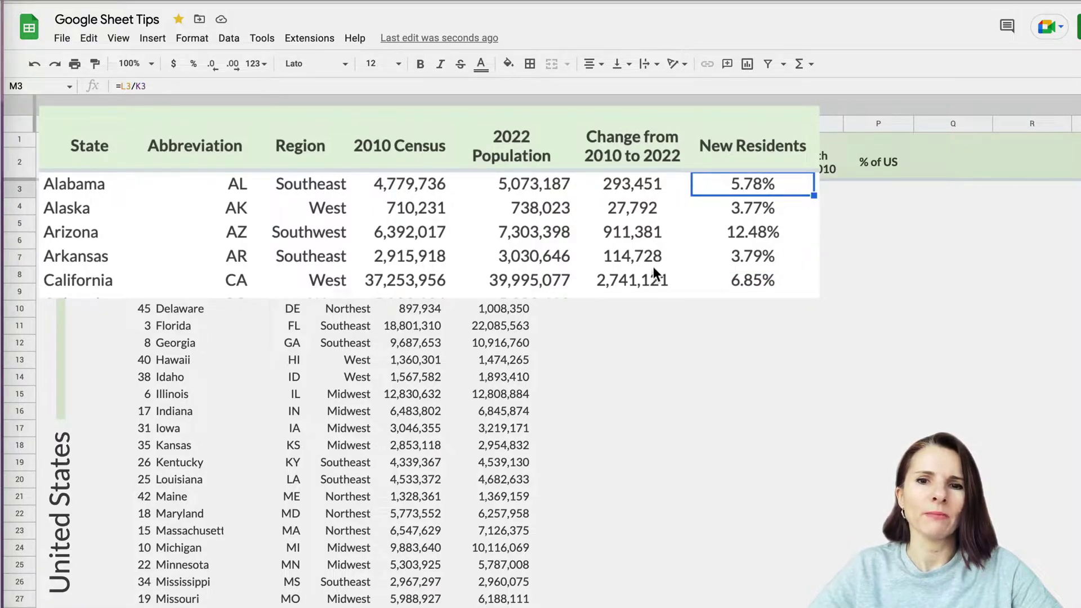
left_click(640, 277)
left_click(754, 282)
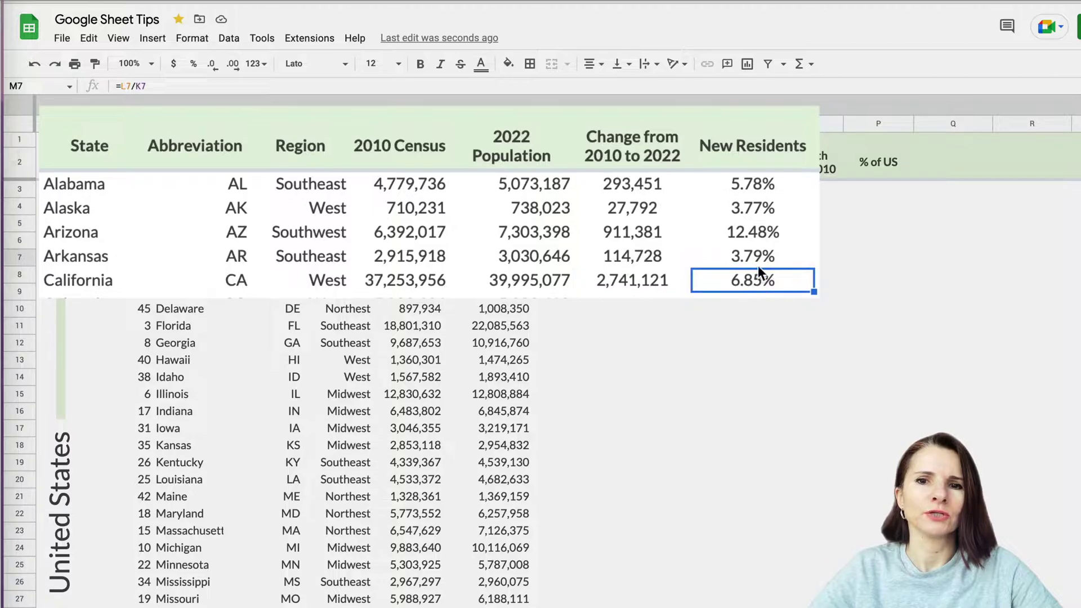
left_click(647, 181)
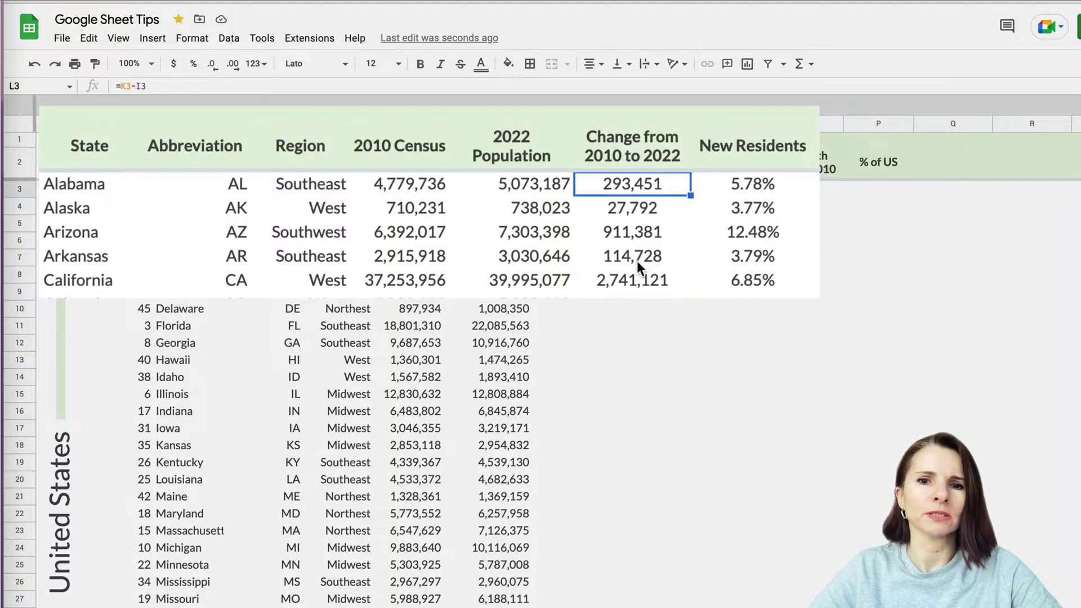
left_click(638, 281)
left_click(645, 186)
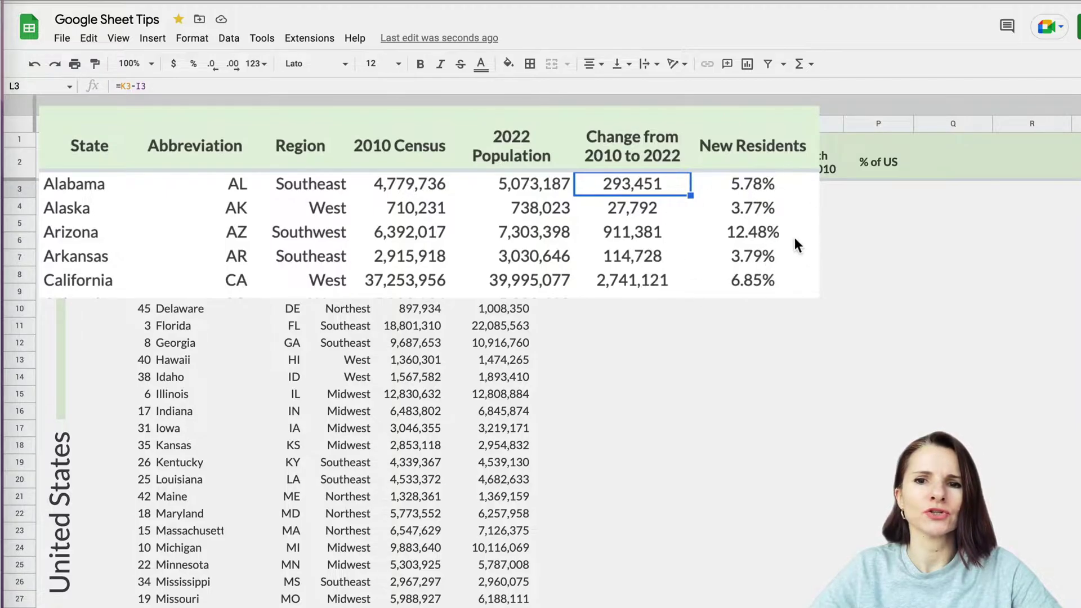
left_click(753, 182)
left_click_drag(754, 179, 755, 255)
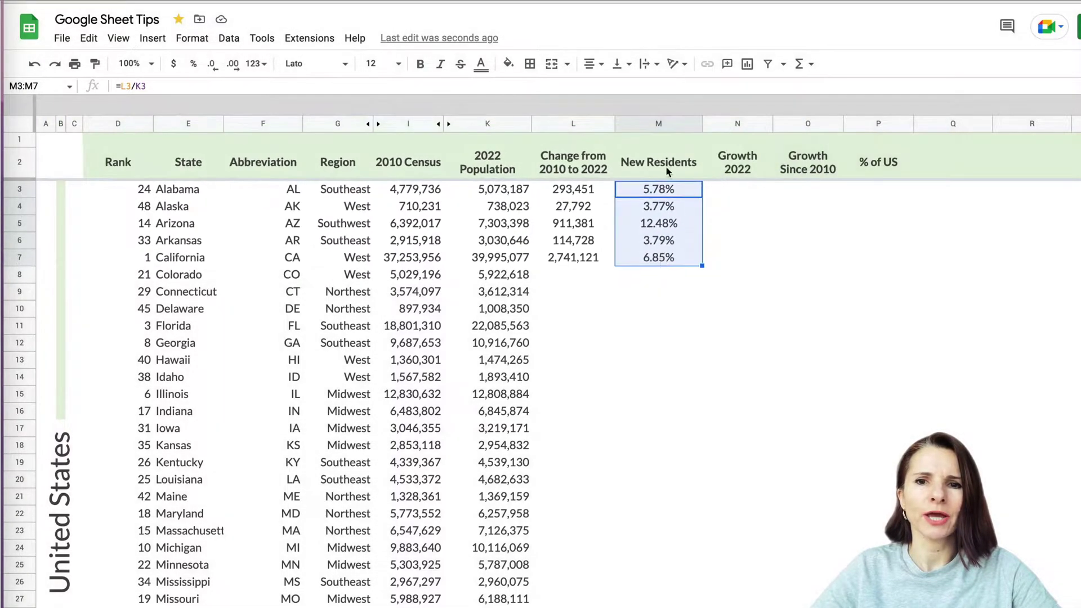
Remove the percent format from the New Residents column and review the unformatted decimals in M3:M7
left_click(657, 124)
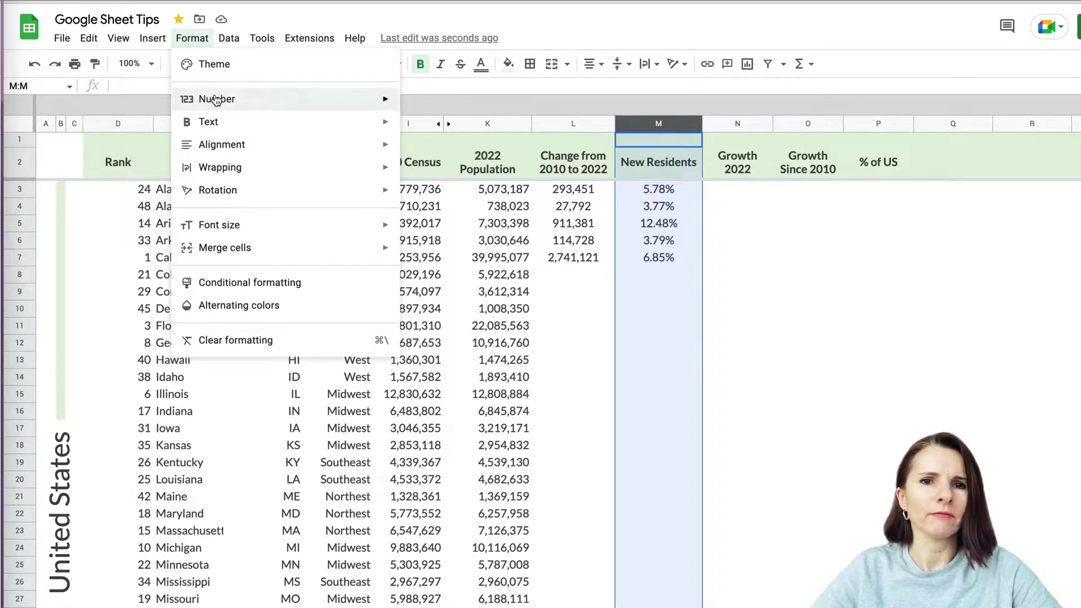
mouse_move(225, 99)
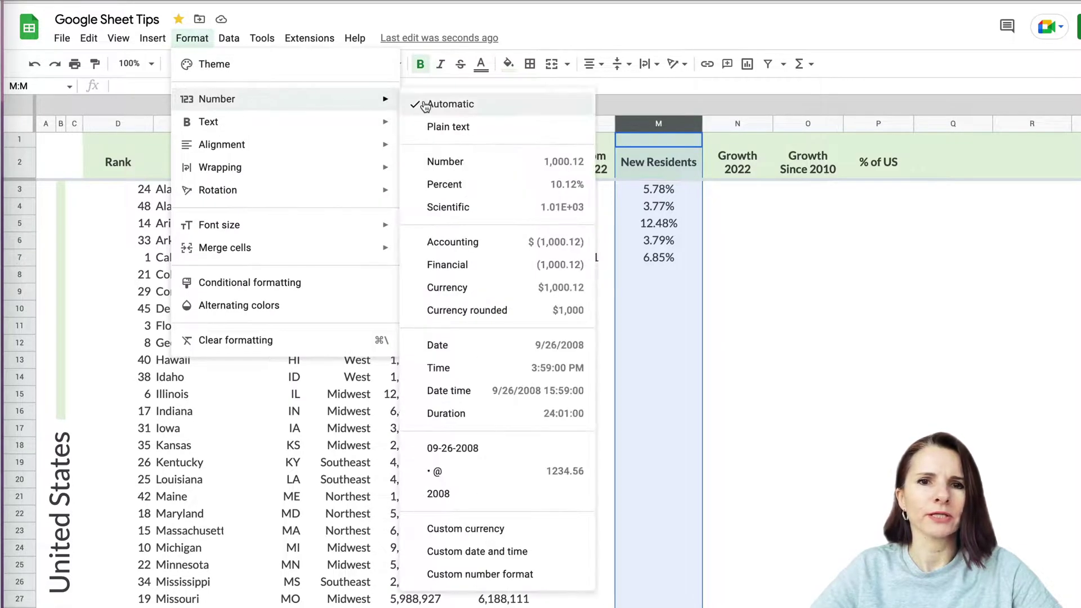
left_click(442, 125)
left_click(656, 275)
left_click(683, 192)
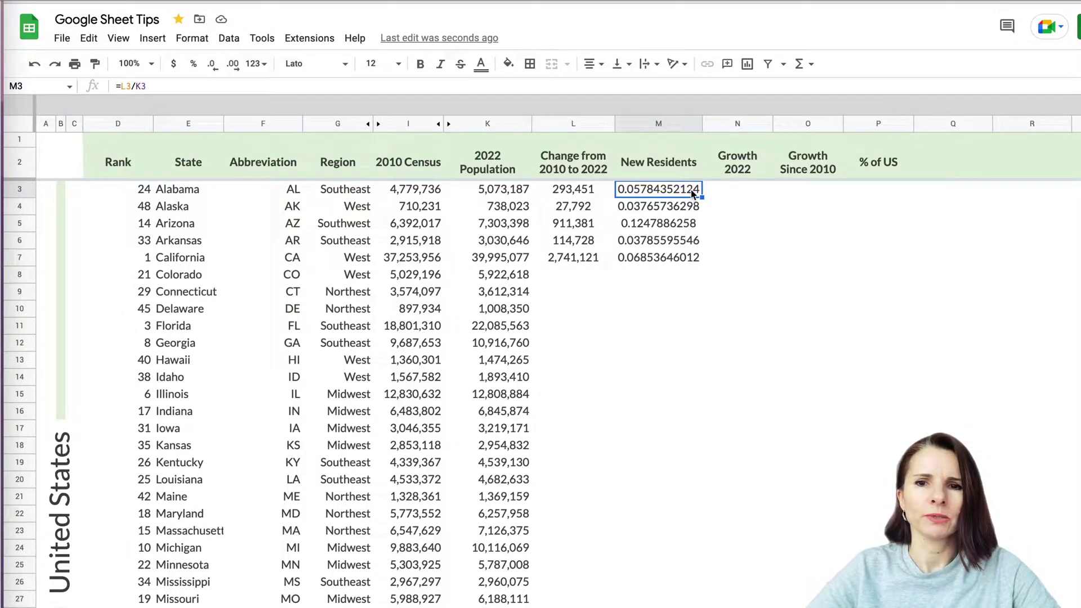
left_click_drag(681, 194, 682, 258)
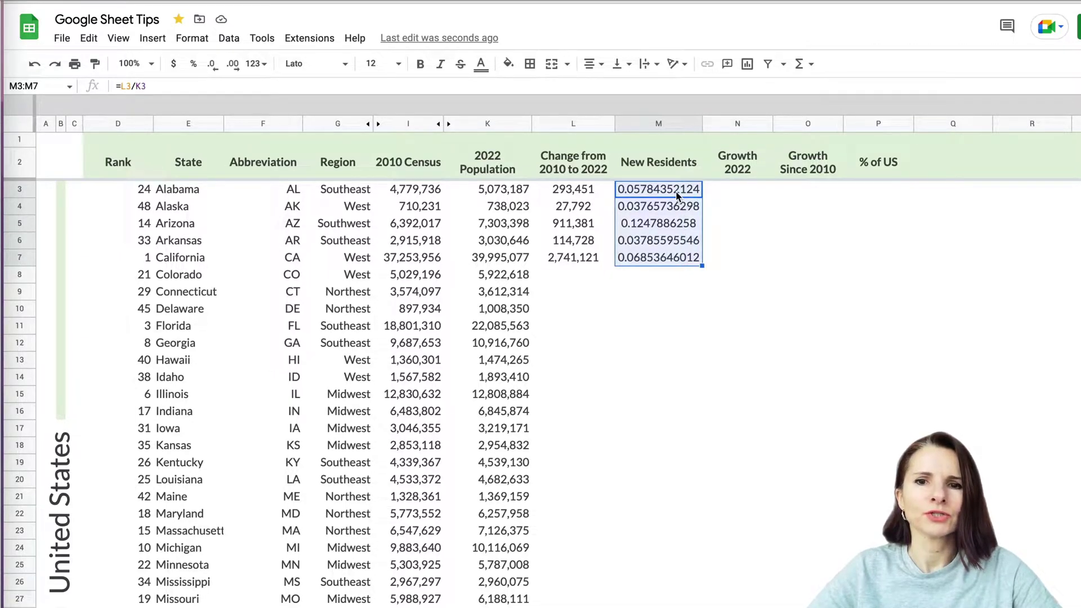
Format the whole New Residents column as percent, try it without decimals, and restore two decimal places
left_click(671, 120)
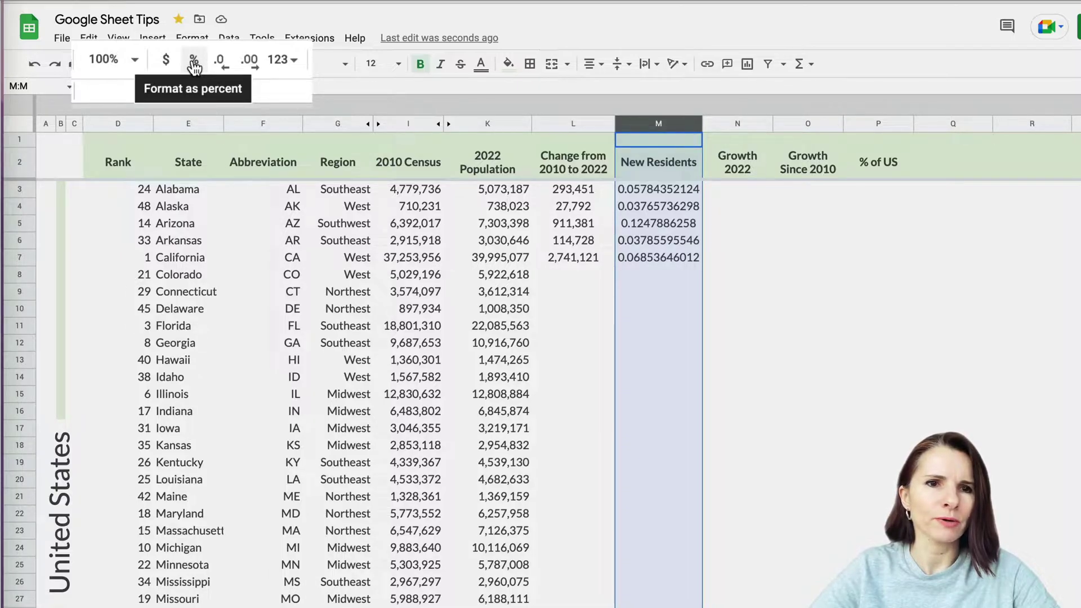
left_click(194, 60)
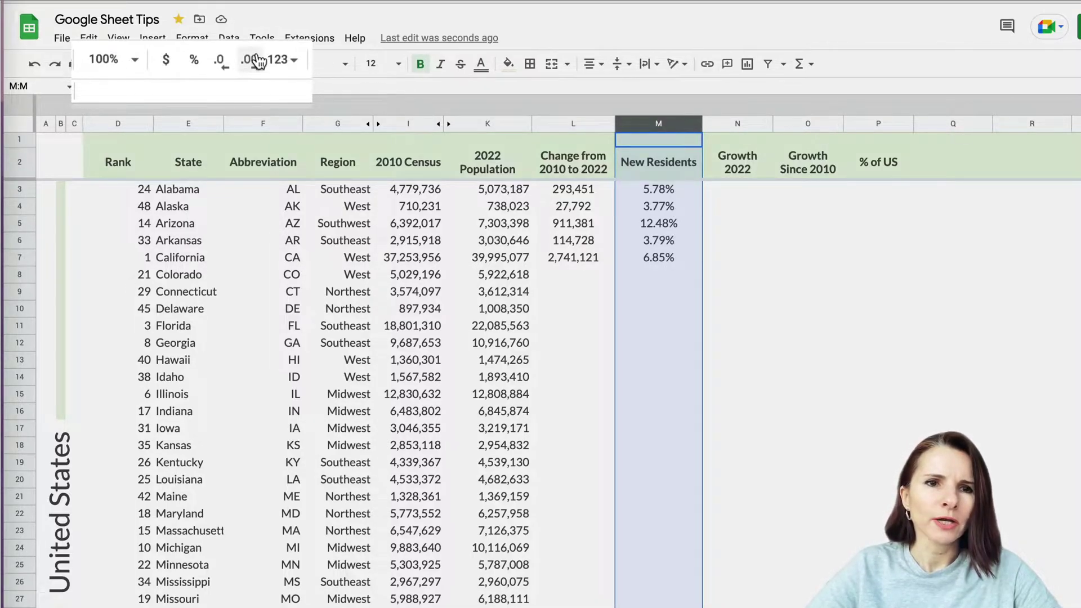
left_click(225, 68)
left_click(224, 68)
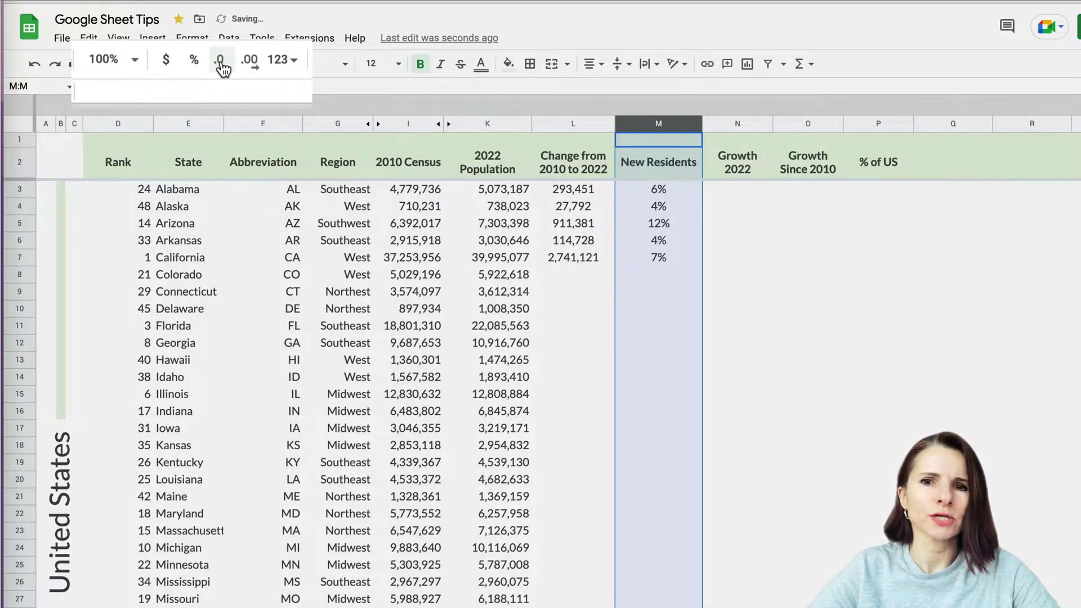
left_click(251, 67)
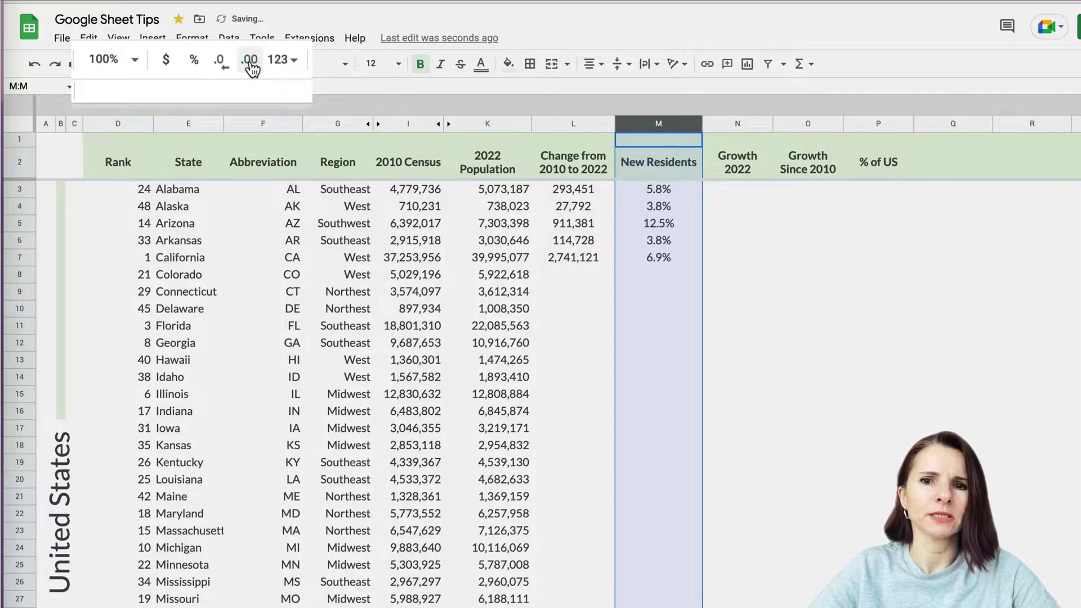
left_click(251, 66)
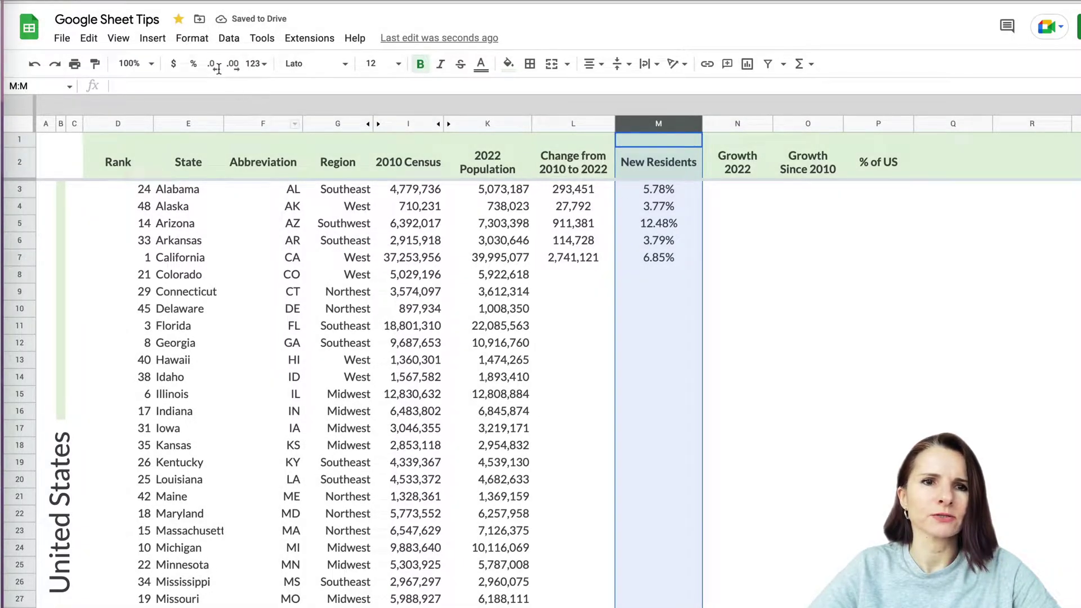
Look through the number format options for the New Residents column, down to Custom number format, without applying one
left_click(192, 38)
mouse_move(225, 104)
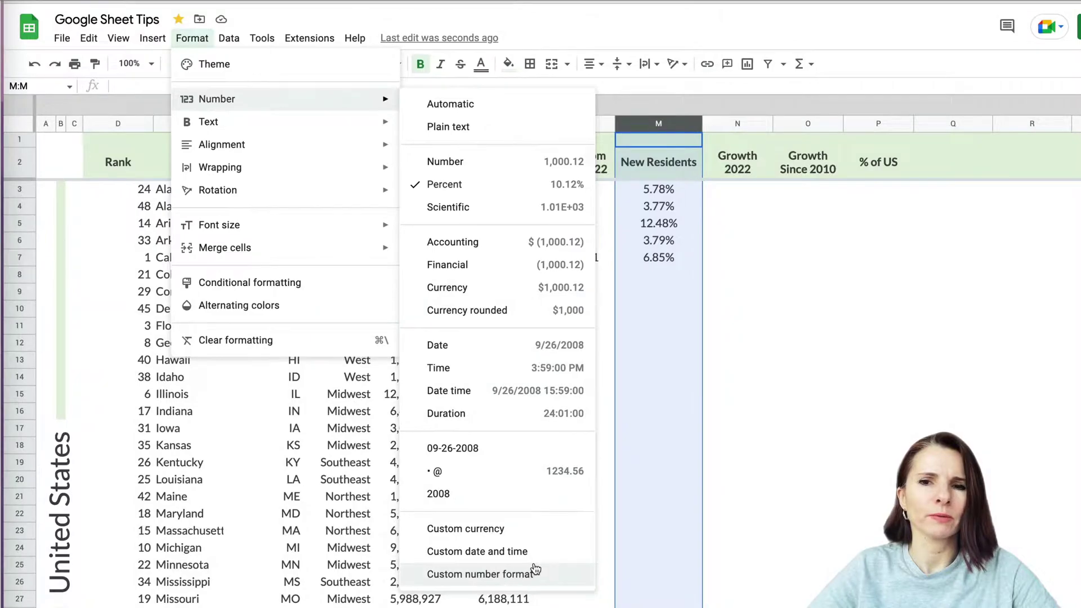
left_click(744, 341)
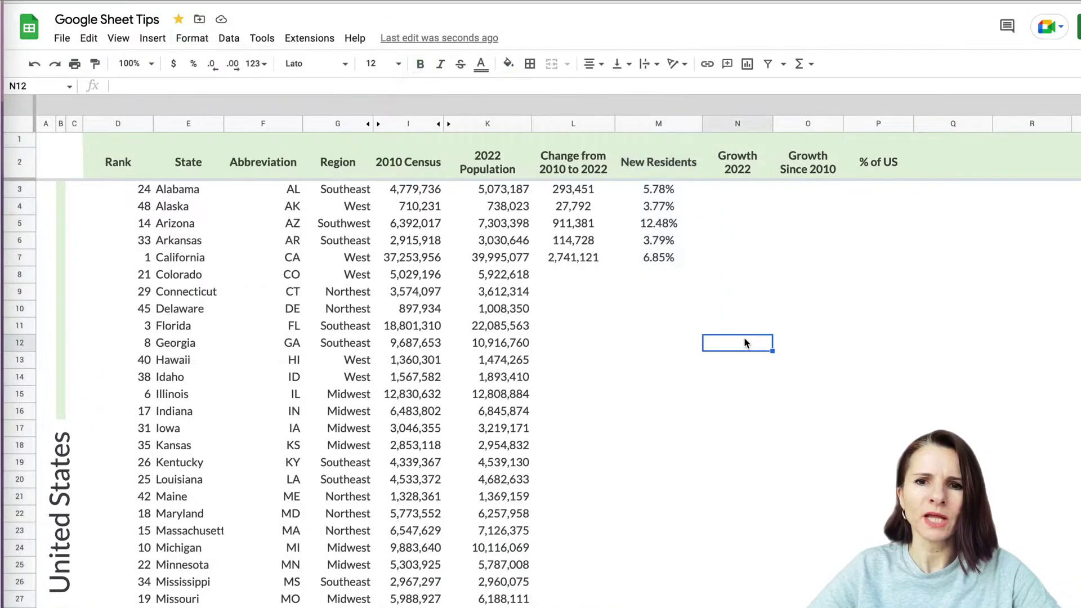
Calculate Alabama's new-resident percentage in Q3 with =TO_PERCENT(L3/K3) and fill the formula down through Q7
left_click(680, 192)
left_click(939, 192)
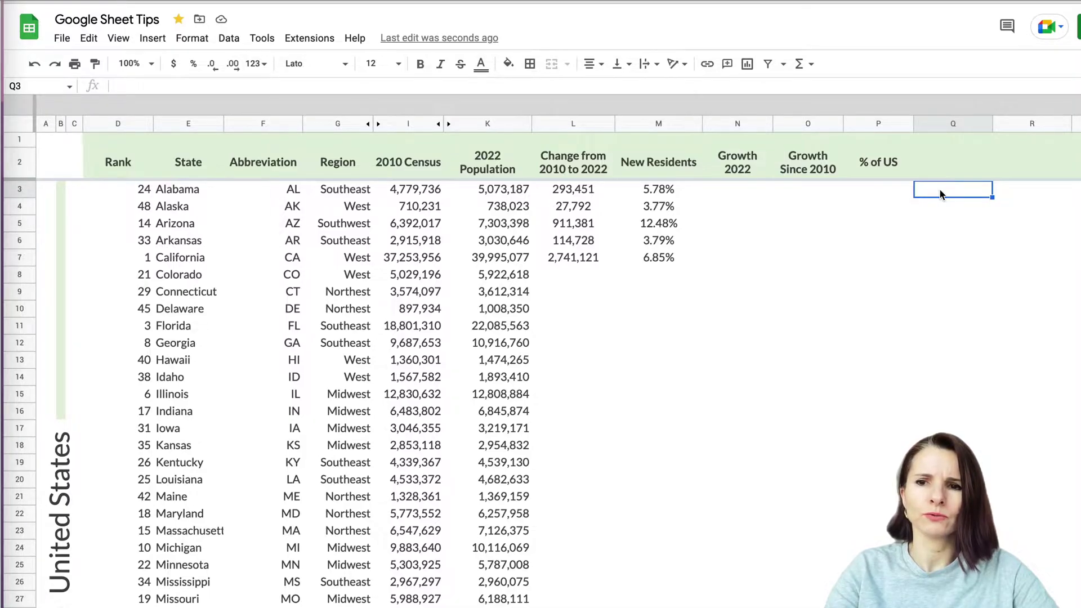
type("=")
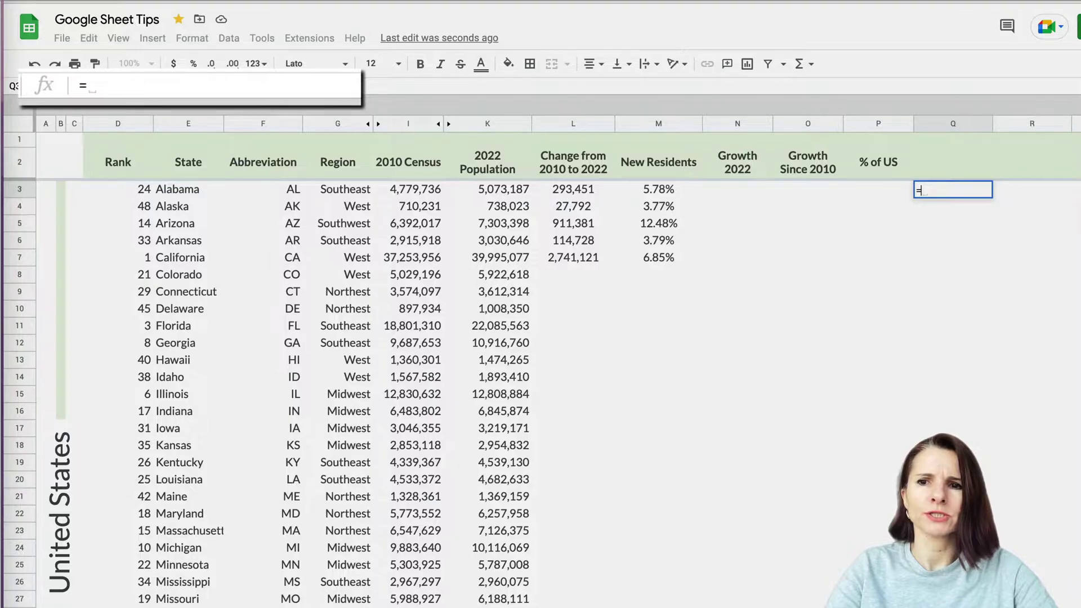
type("to_pe")
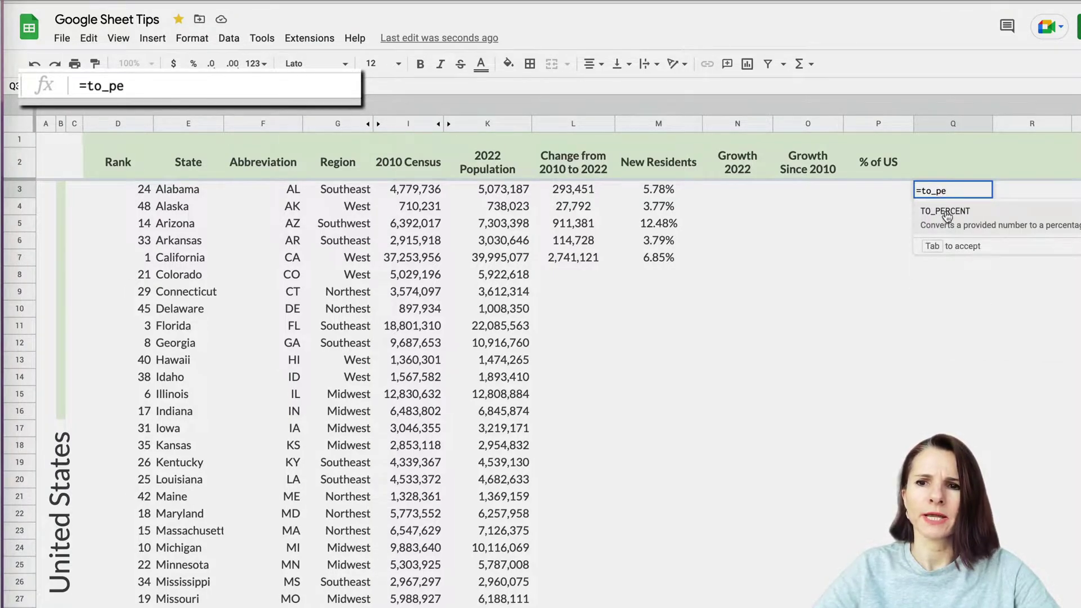
left_click(948, 216)
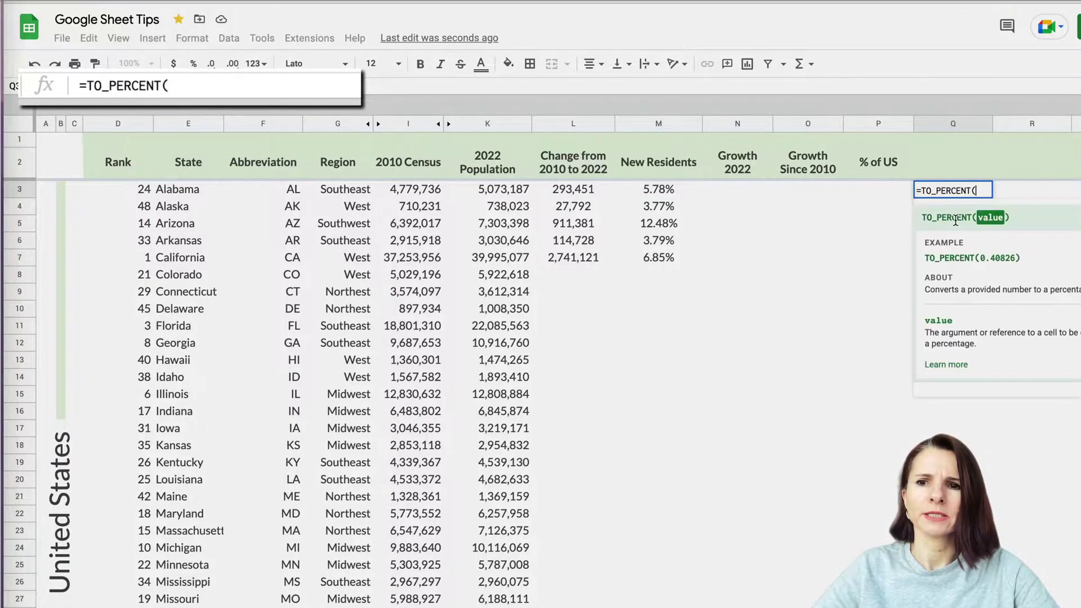
left_click(574, 190)
type("/")
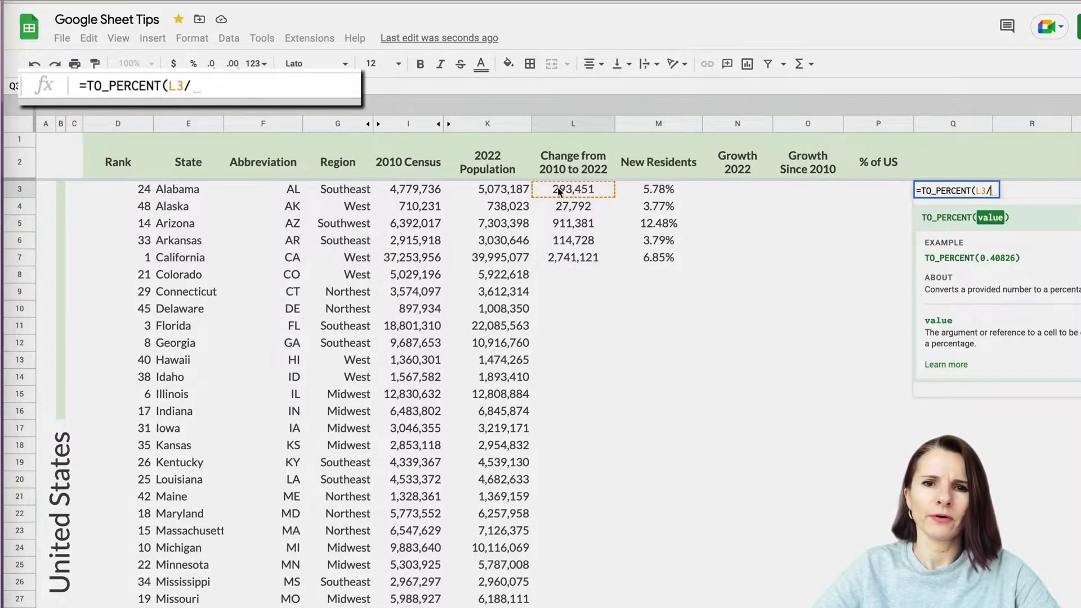
left_click(519, 191)
key("Return")
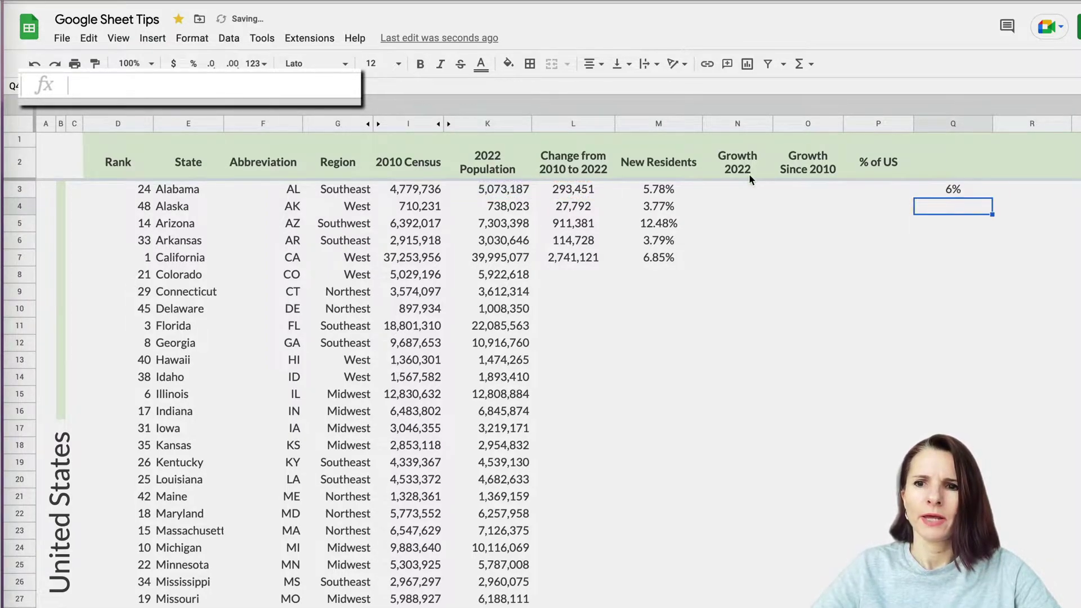
left_click(978, 193)
left_click_drag(994, 197, 994, 257)
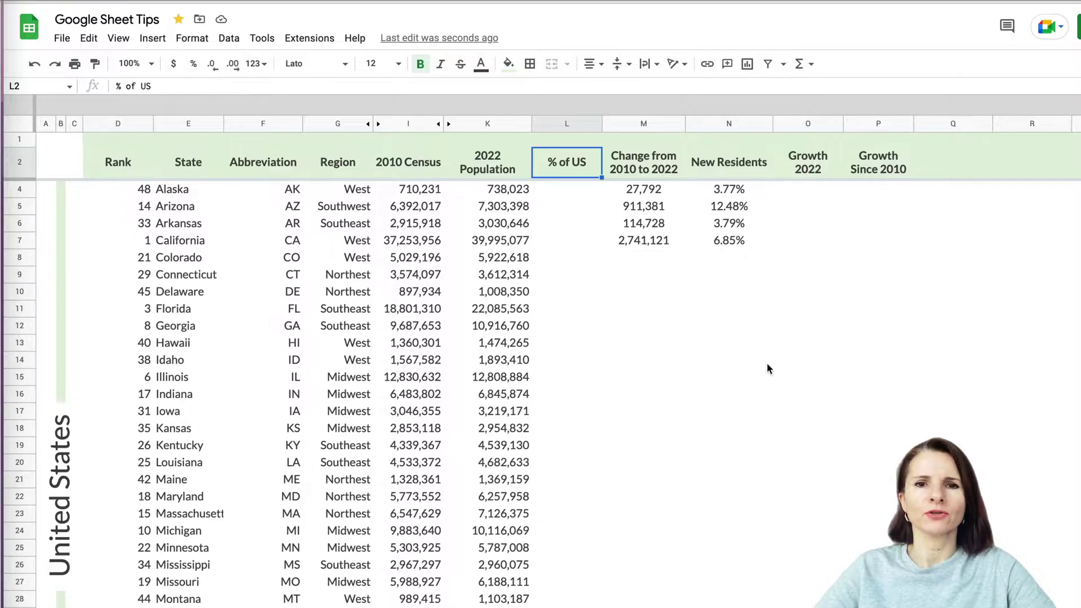
Examine the 2022 Population figures from Alabama to Wyoming beside the empty % of US column
scroll(768, 366, "up", 1)
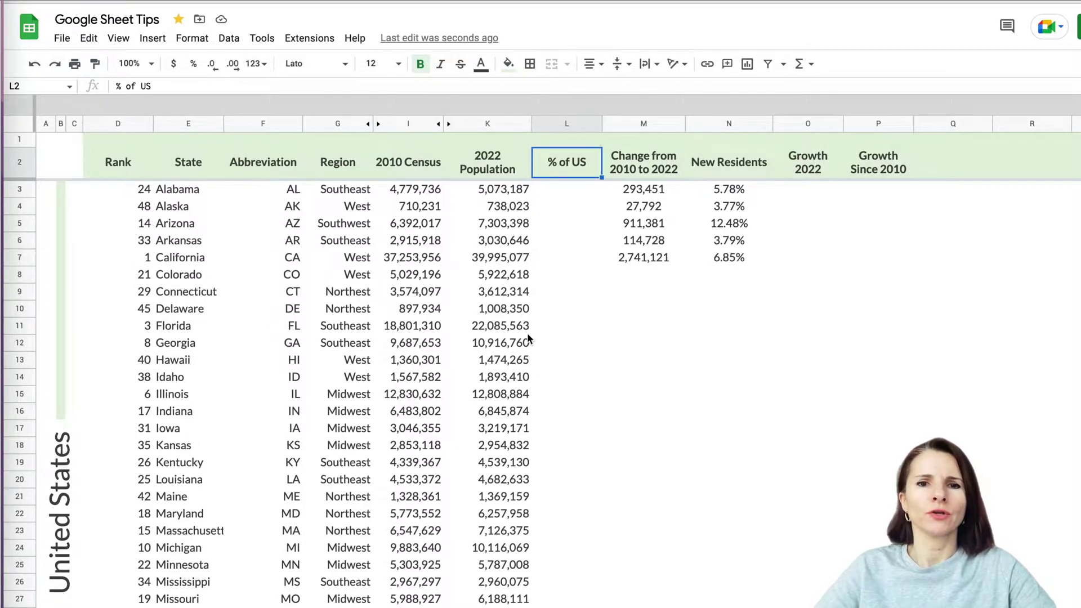
scroll(508, 344, "down", 5)
scroll(507, 344, "right", 1)
scroll(506, 343, "down", 1)
scroll(507, 343, "left", 1)
scroll(507, 343, "up", 1)
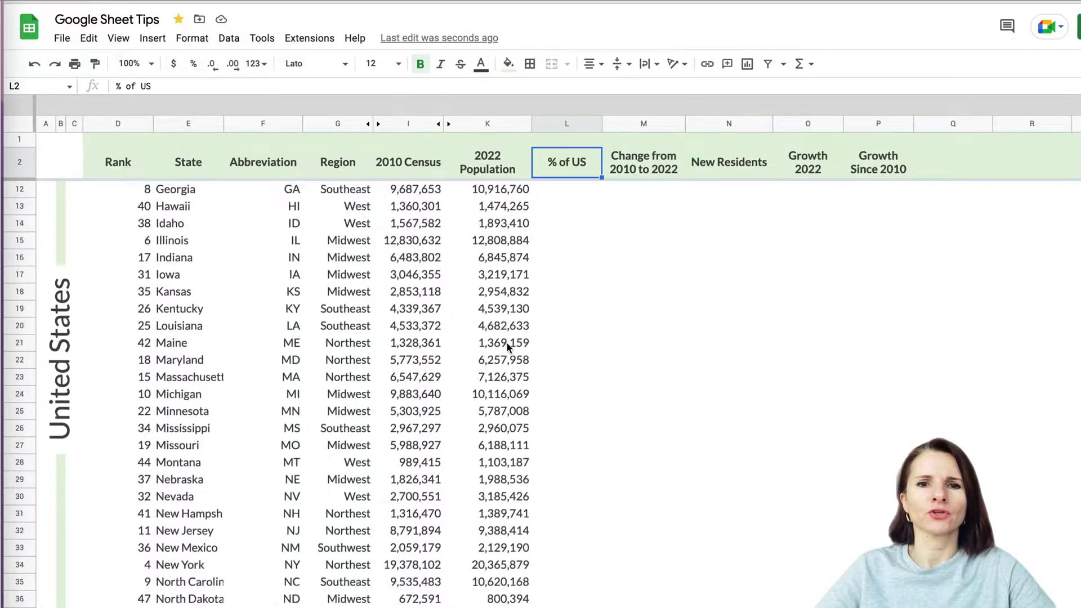
scroll(507, 343, "down", 4)
scroll(507, 344, "down", 5)
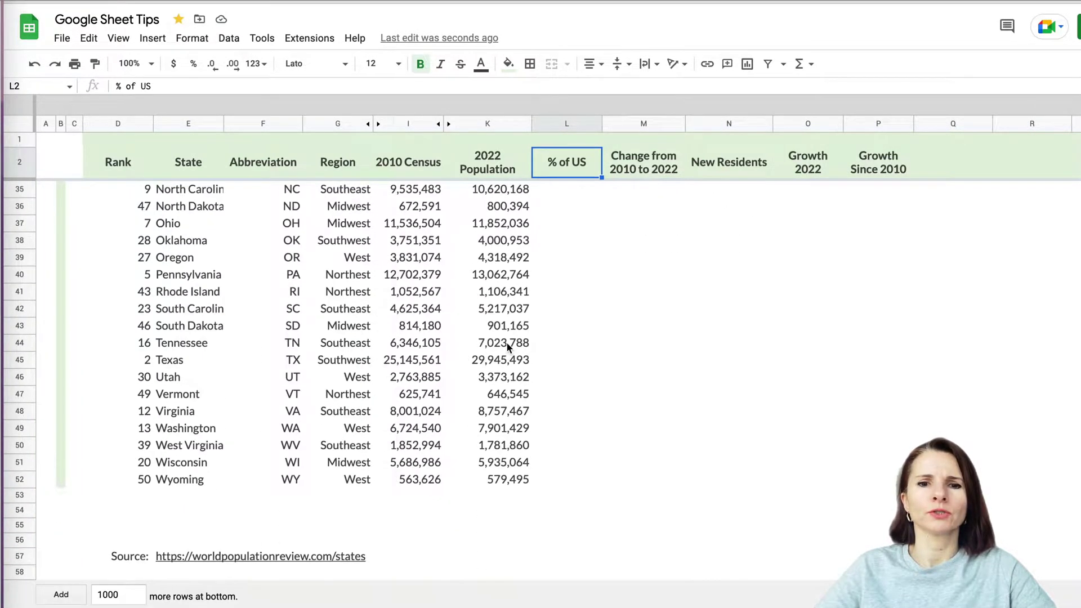
scroll(508, 344, "up", 1)
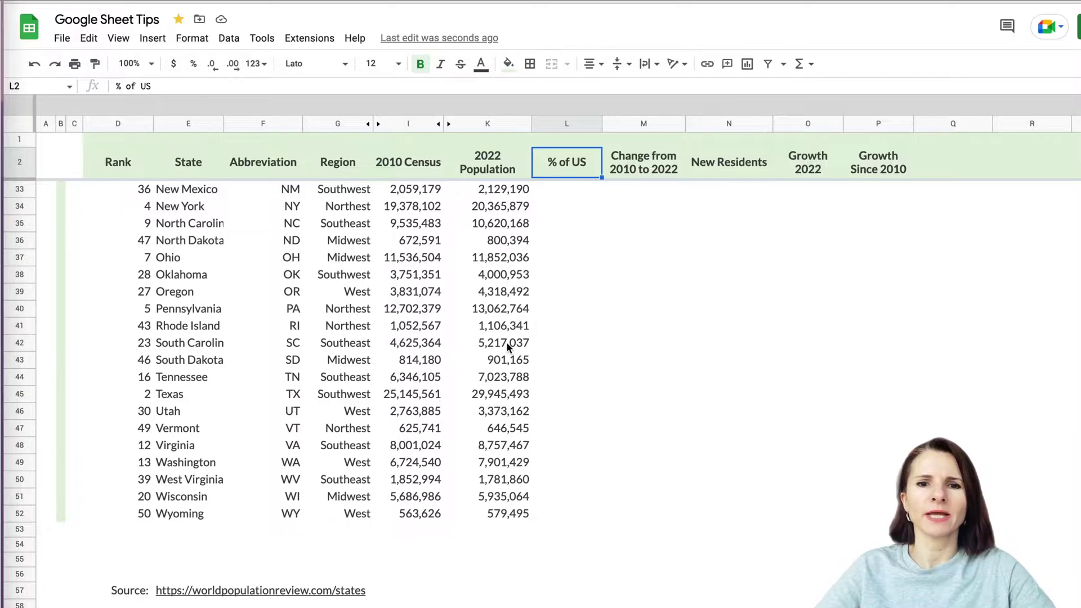
scroll(507, 343, "up", 12)
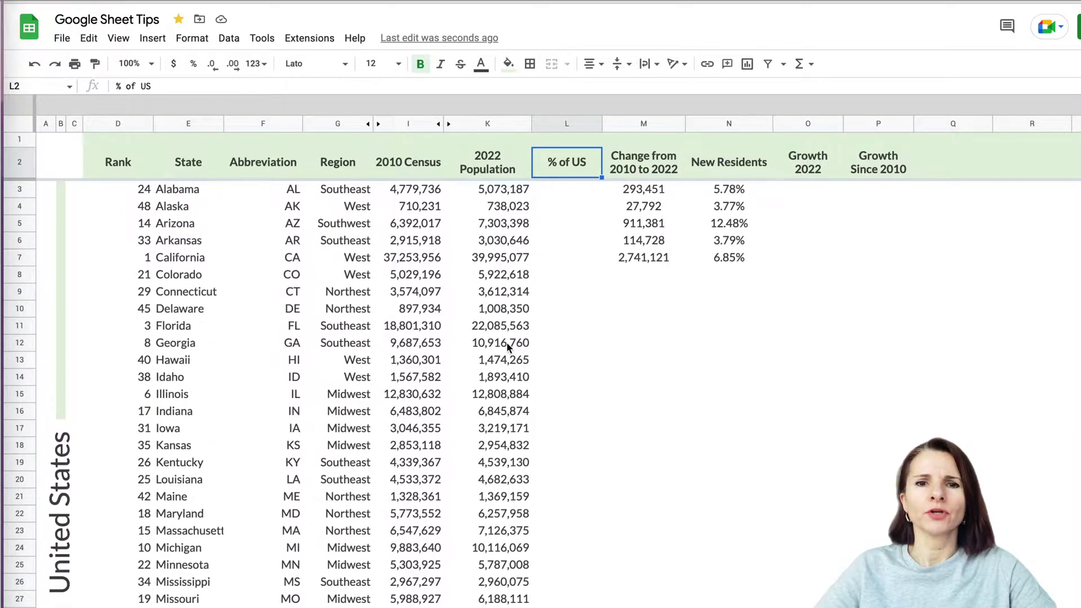
Total the 2022 Population of all states in K53 with =SUM(K3:K52) and check that the range covers every state
left_click(507, 194)
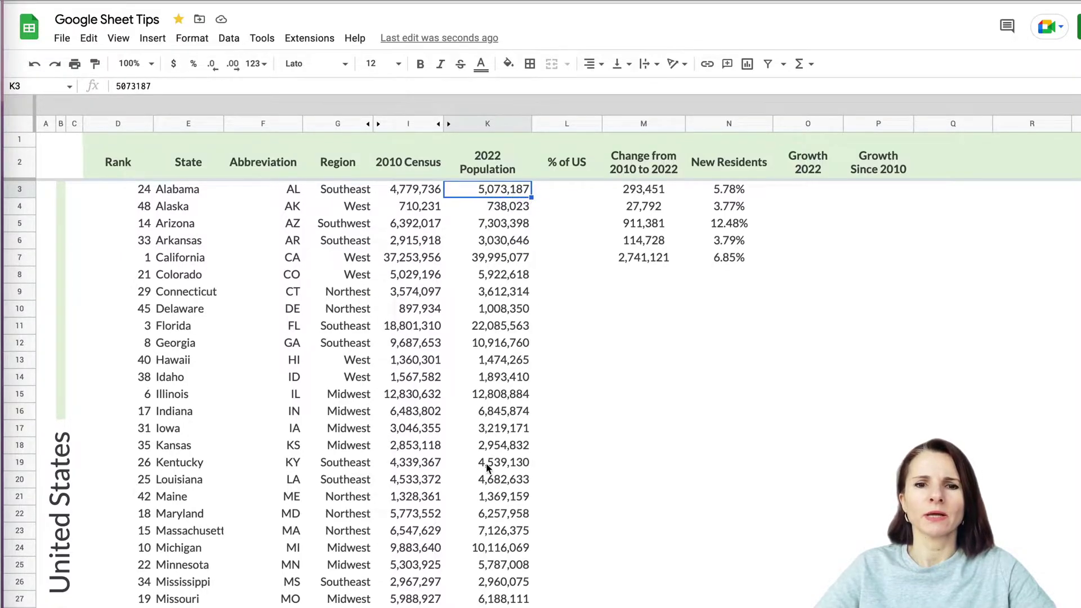
scroll(488, 468, "down", 10)
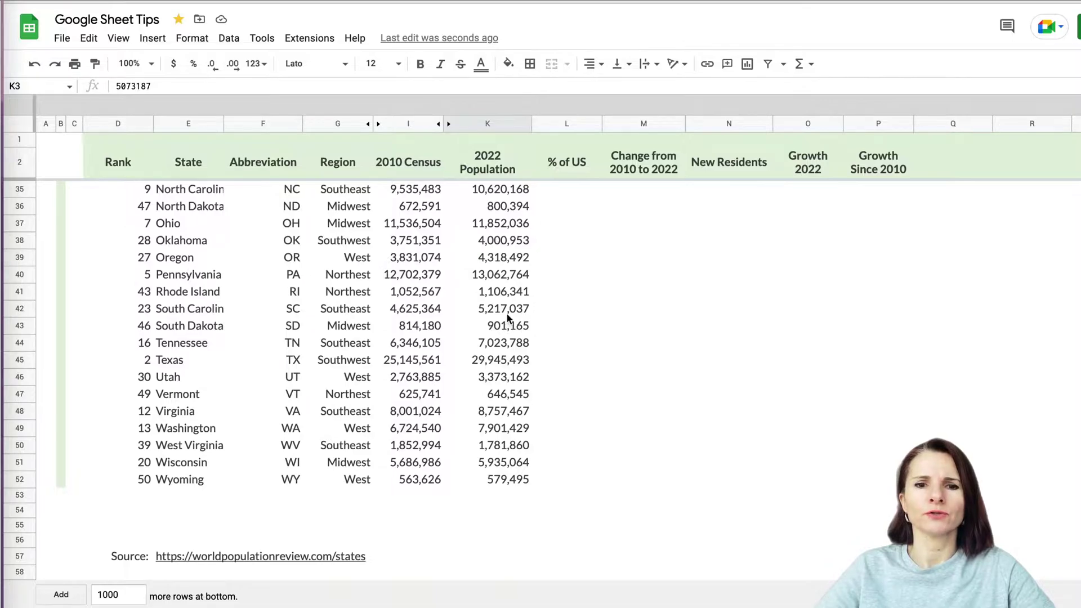
left_click(502, 494)
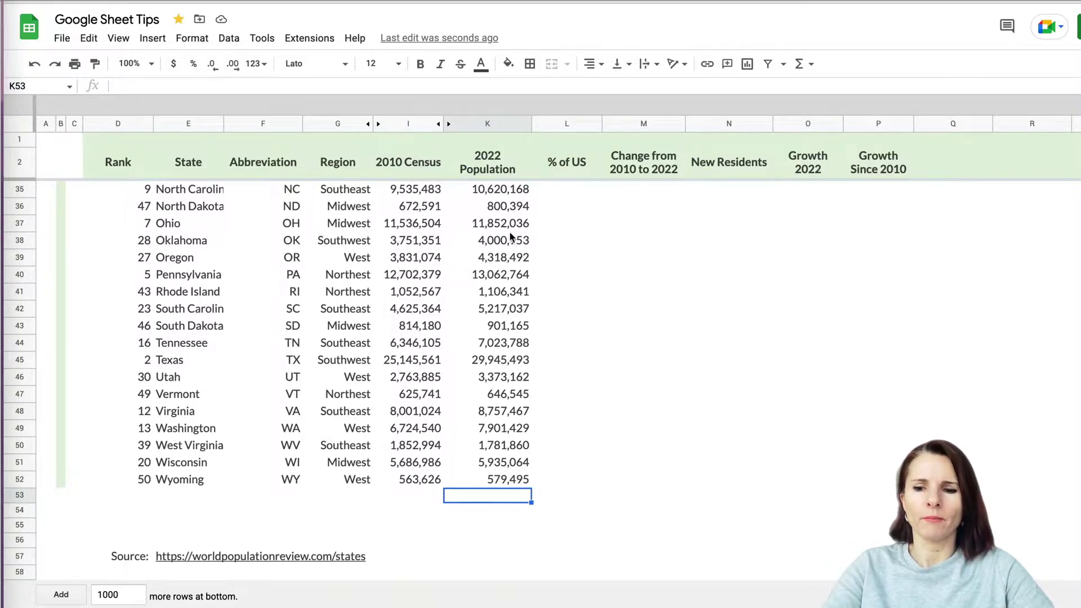
type("=sum(")
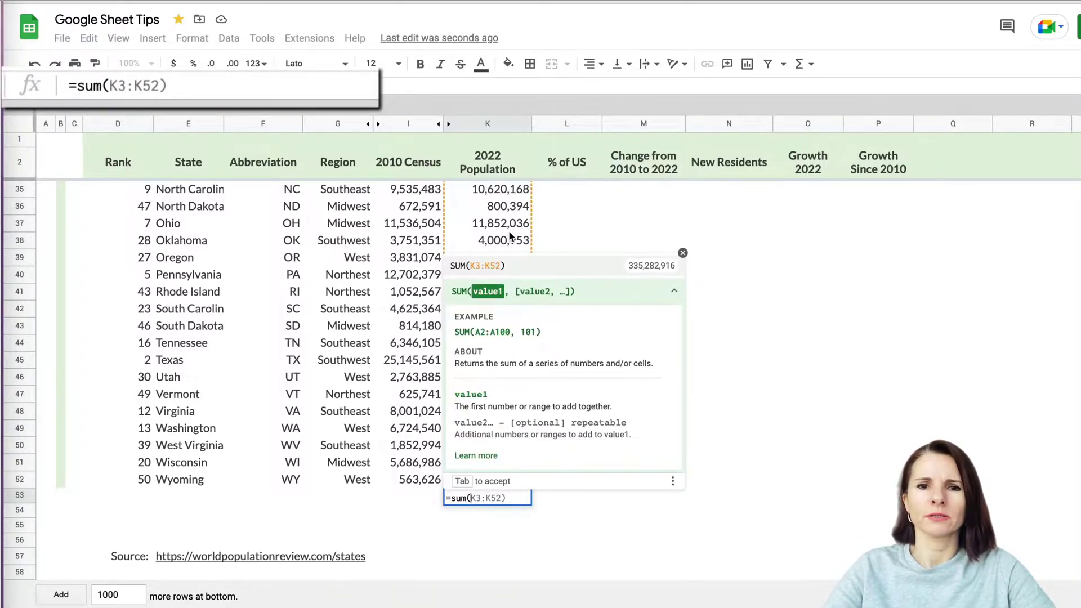
key("Tab")
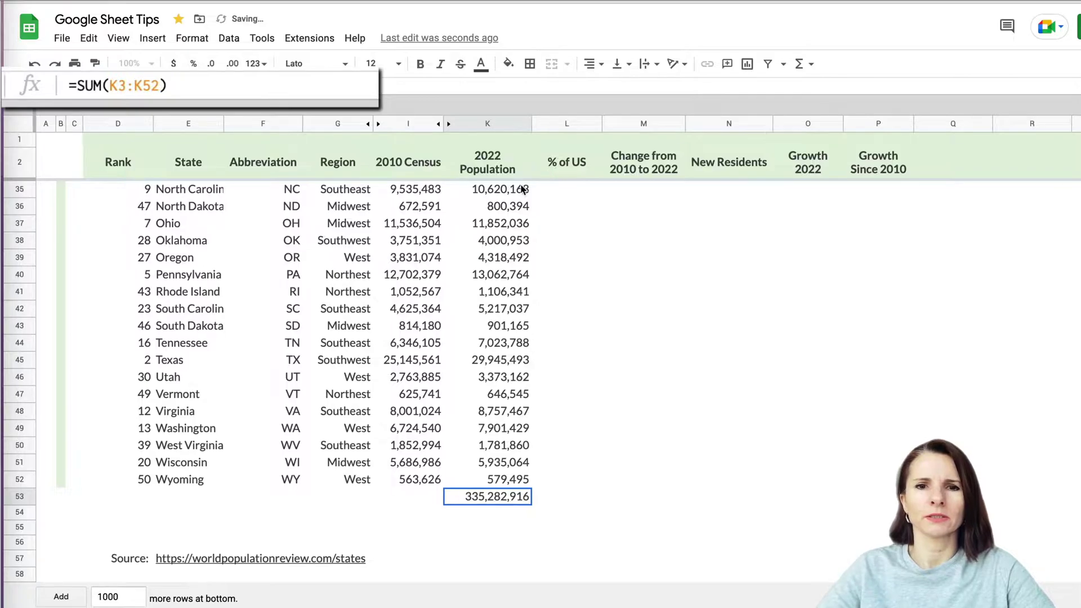
key("Return")
scroll(514, 294, "up", 10)
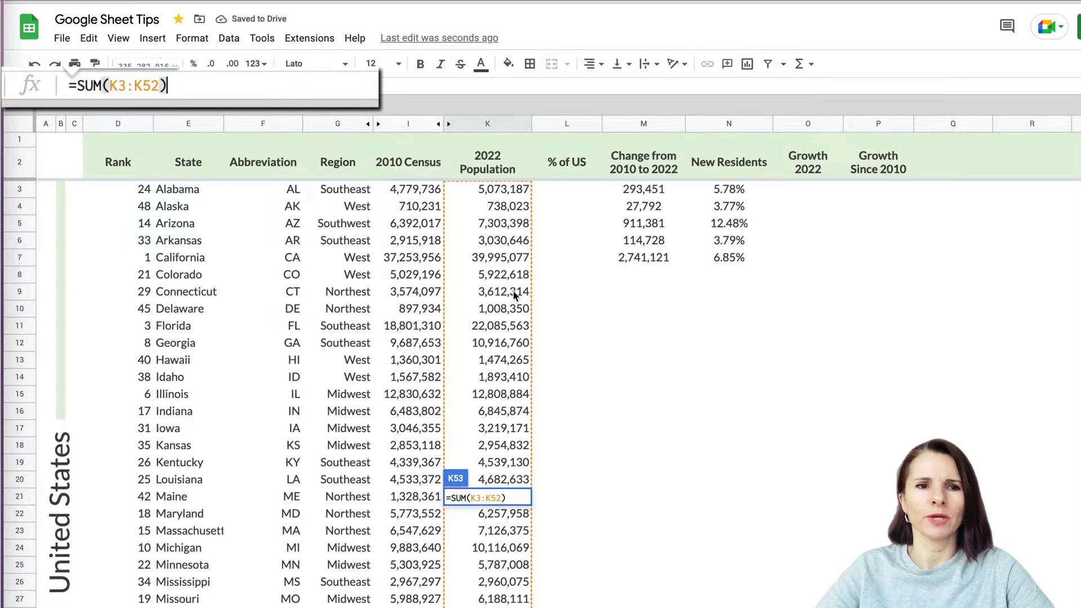
scroll(513, 290, "down", 10)
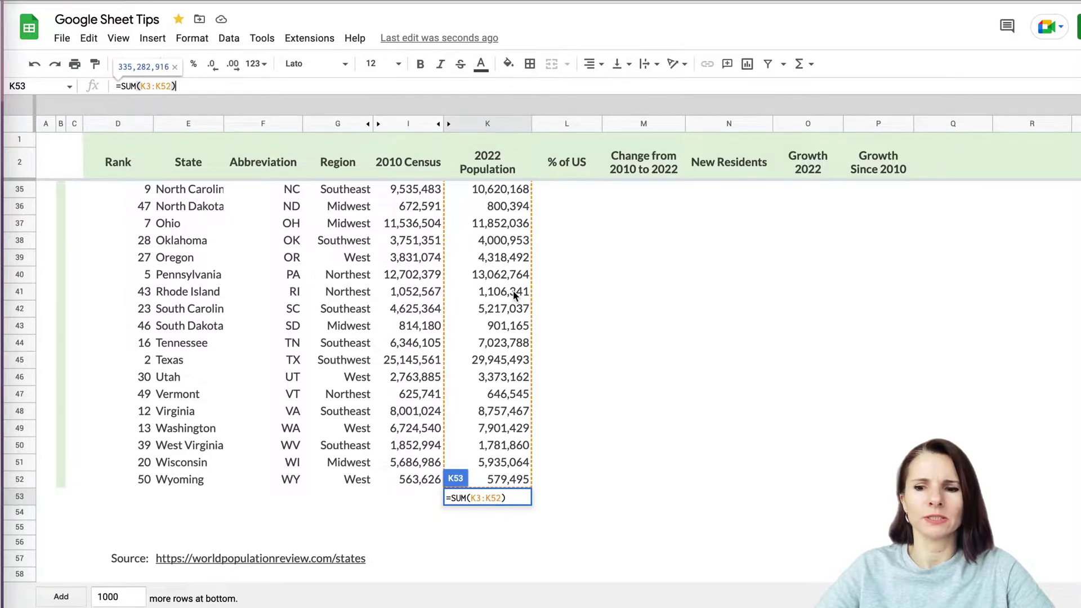
key("Return")
Make the 2022 Population total in K53 bold with font size 14
left_click(495, 495)
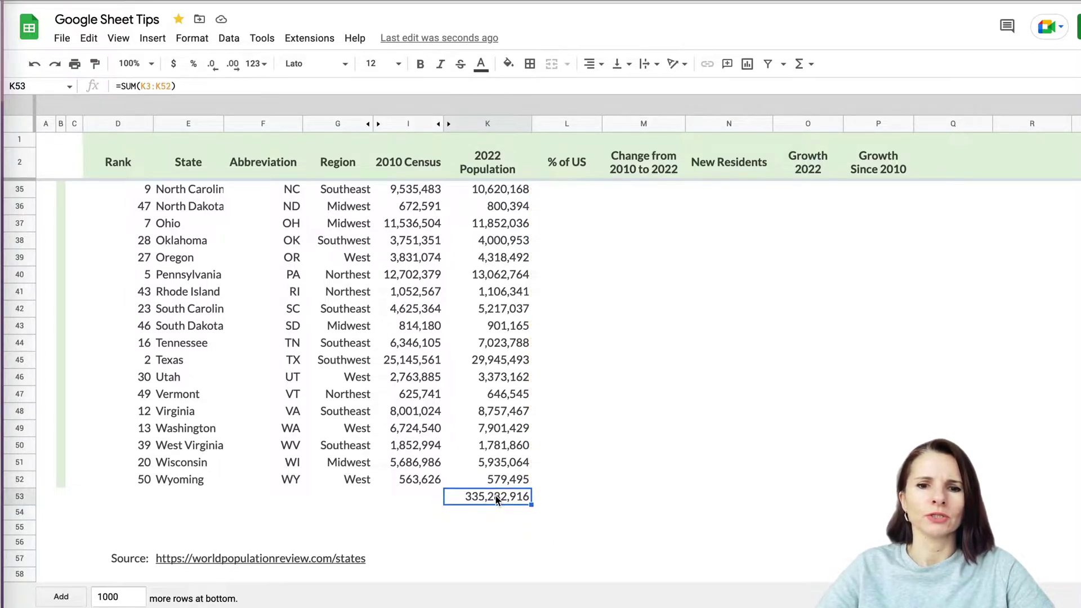
key("ctrl+b")
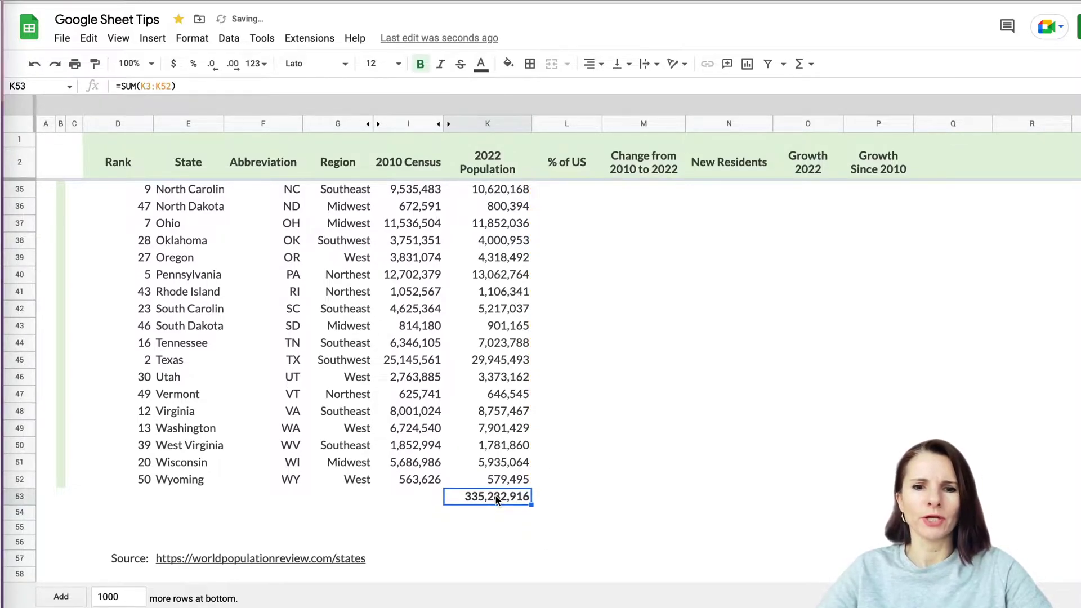
left_click(397, 65)
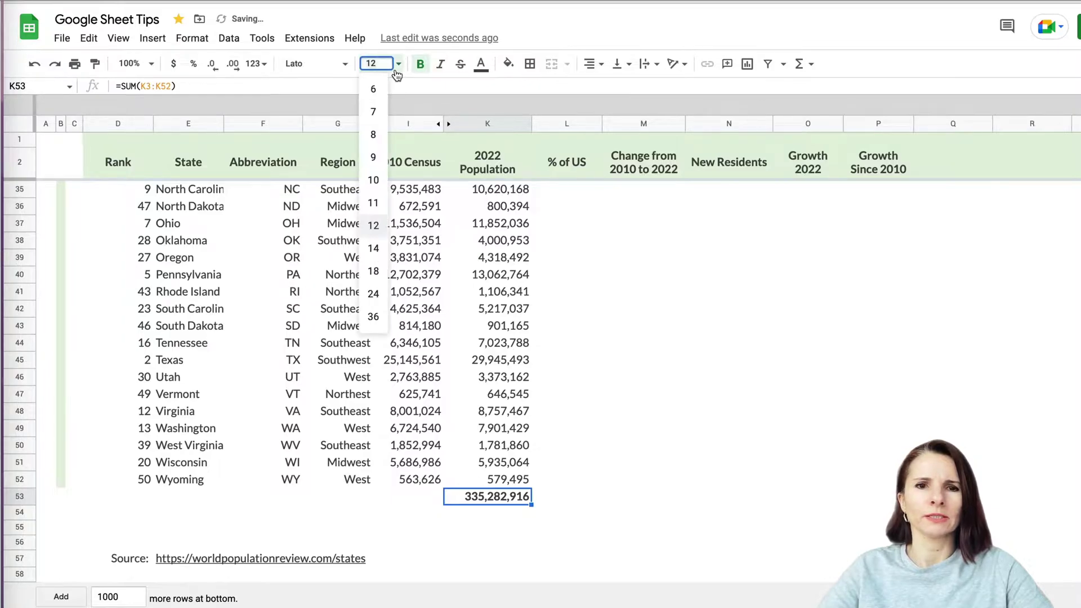
left_click(374, 249)
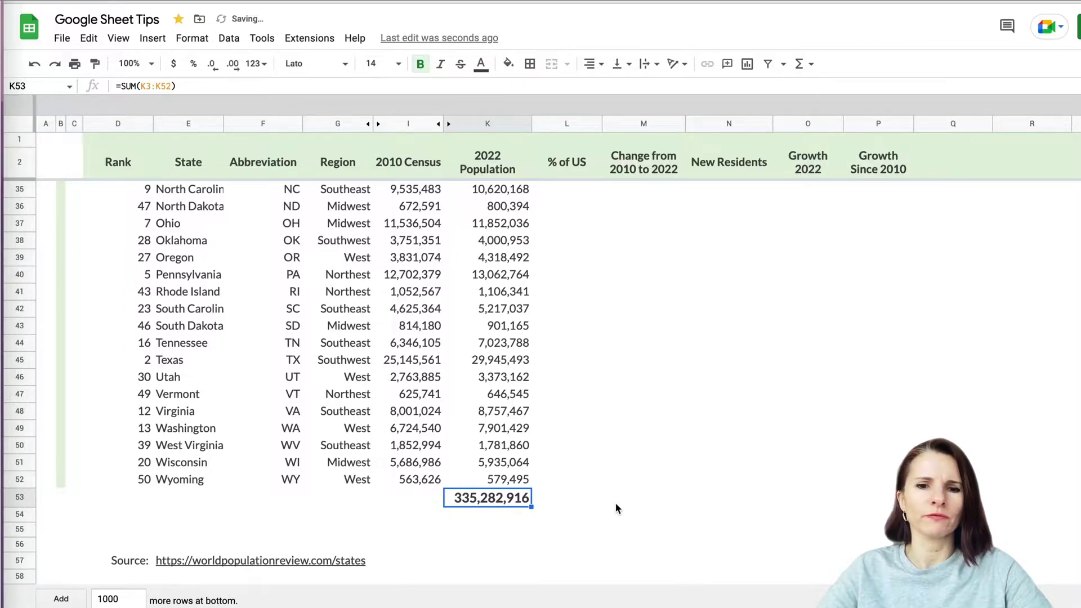
scroll(518, 429, "up", 10)
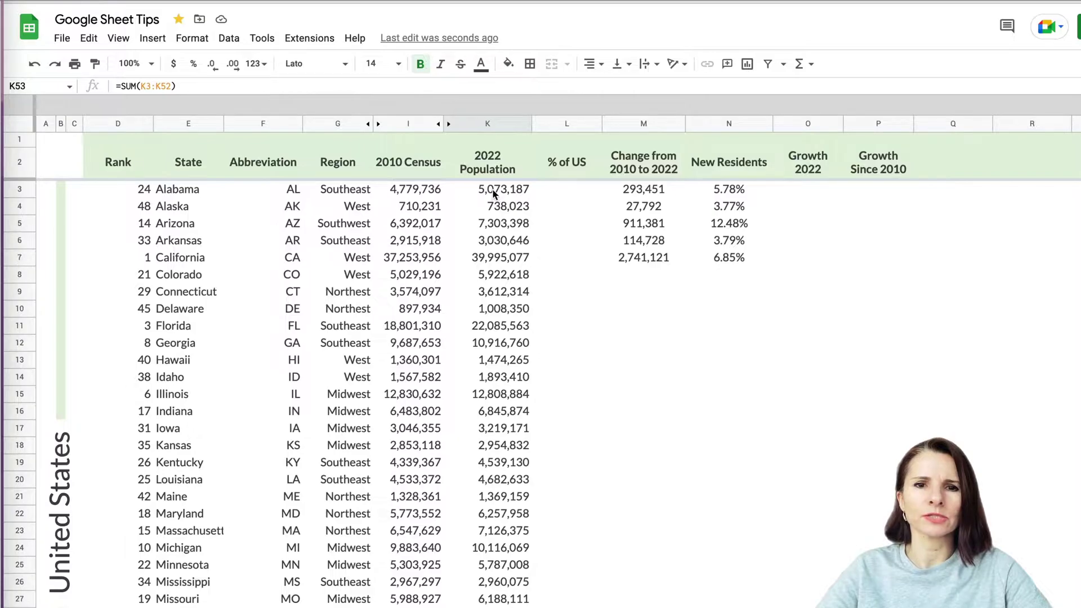
Calculate Alabama's share of the US population in L3 by dividing its 2022 Population by the total, using =K3/K53
left_click(488, 192)
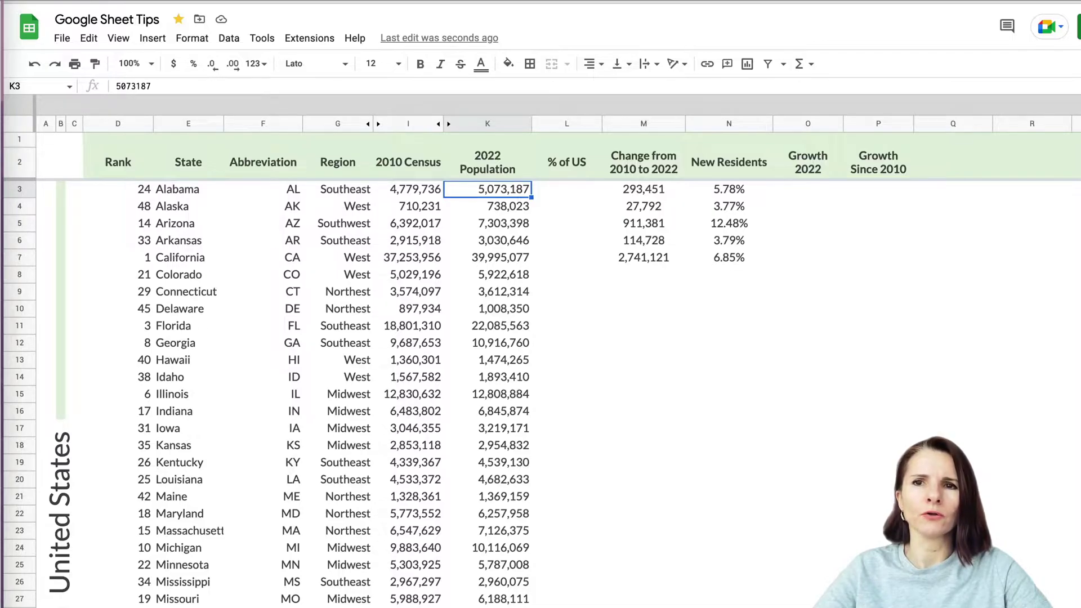
left_click(571, 193)
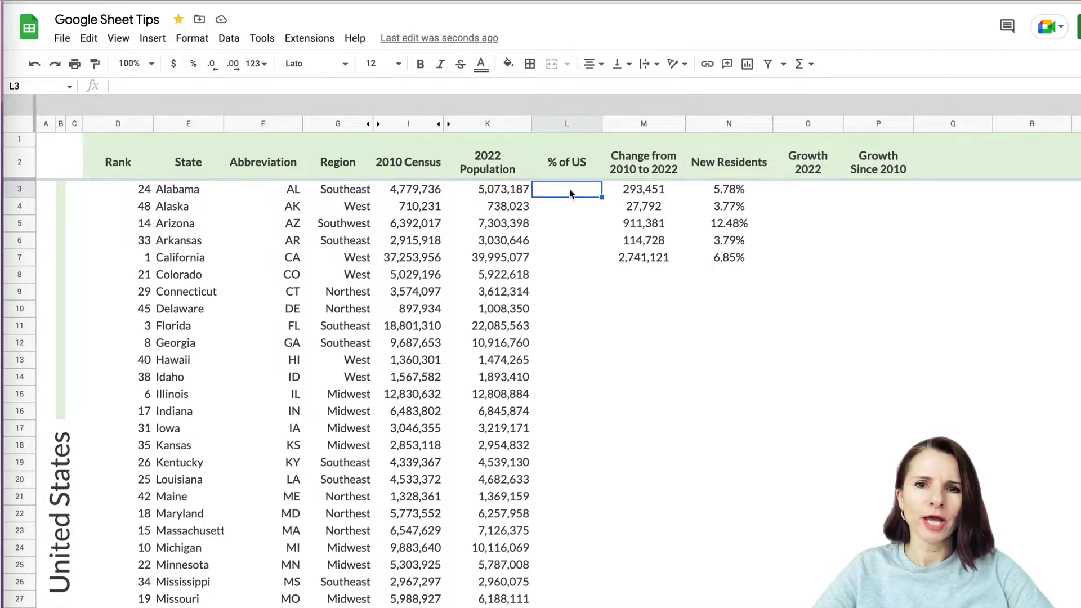
left_click(505, 191)
scroll(515, 309, "down", 10)
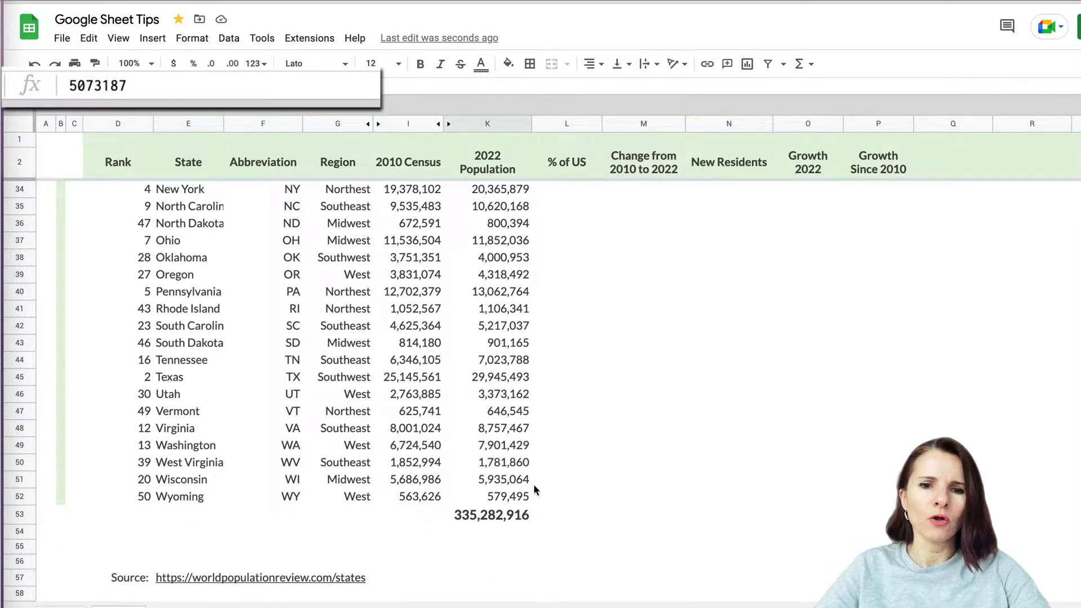
scroll(468, 524, "up", 10)
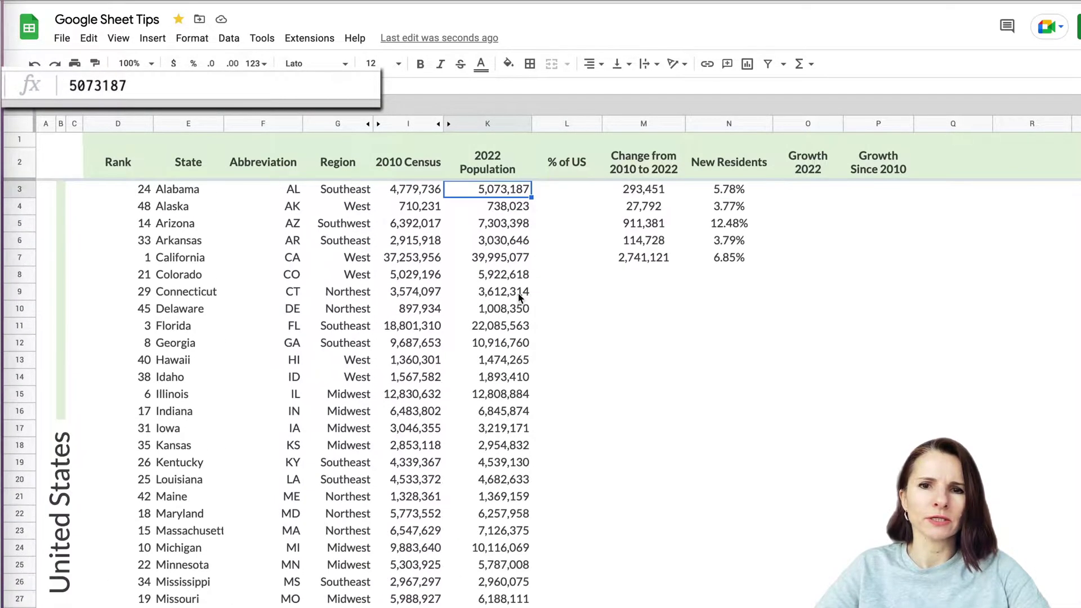
left_click(574, 191)
type("=")
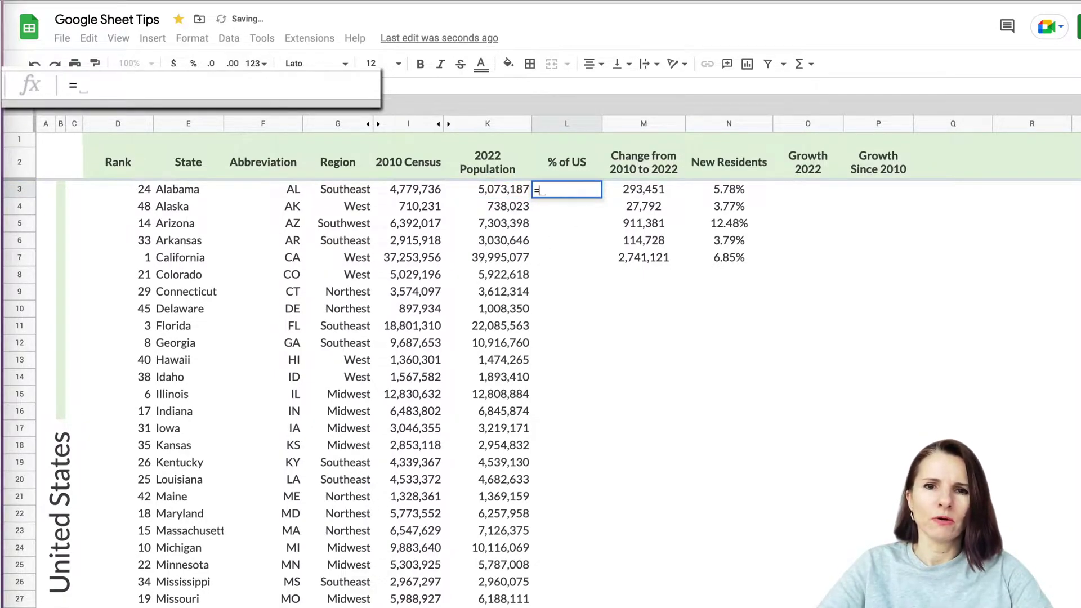
left_click(512, 191)
type("/")
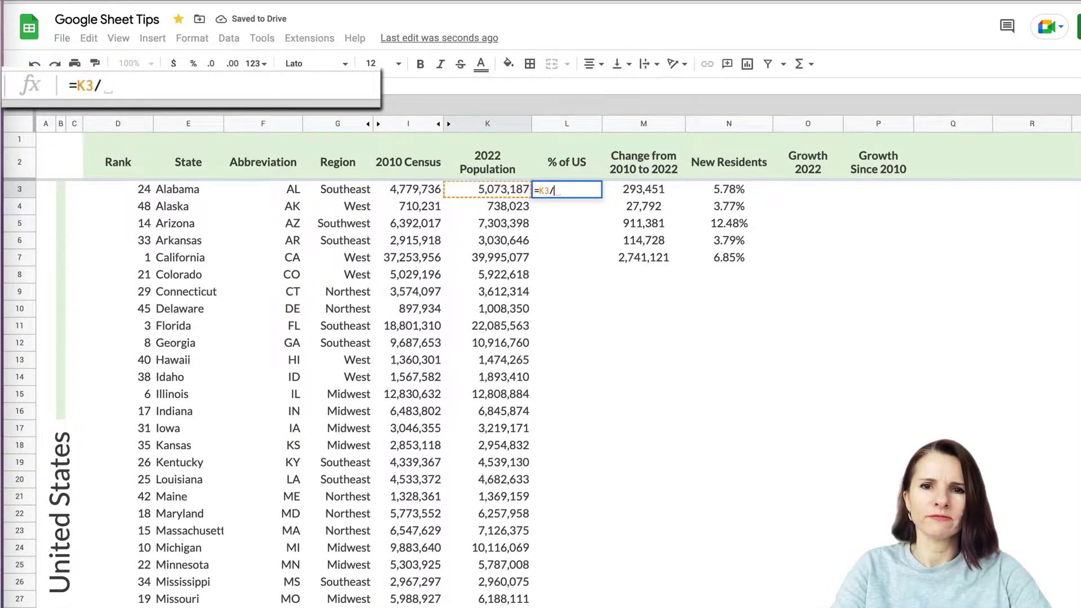
scroll(493, 306, "down", 10)
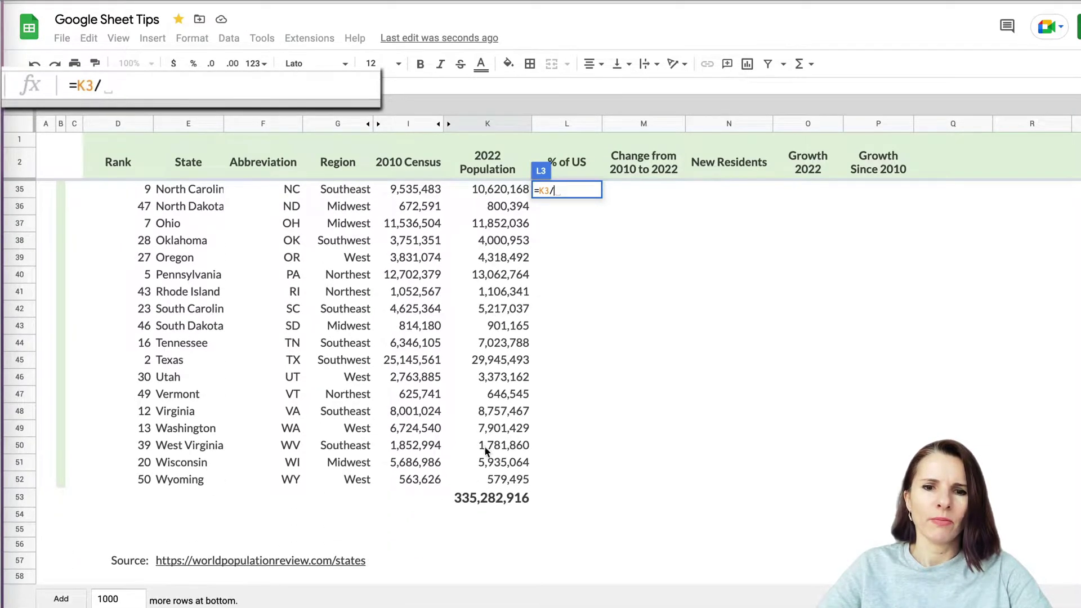
left_click(487, 501)
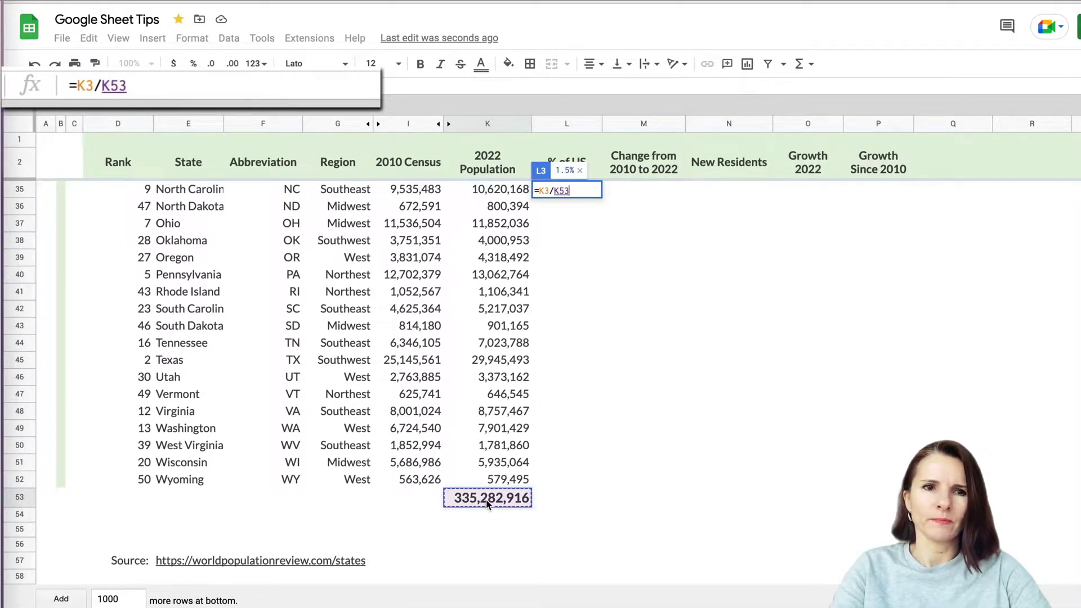
key("Return")
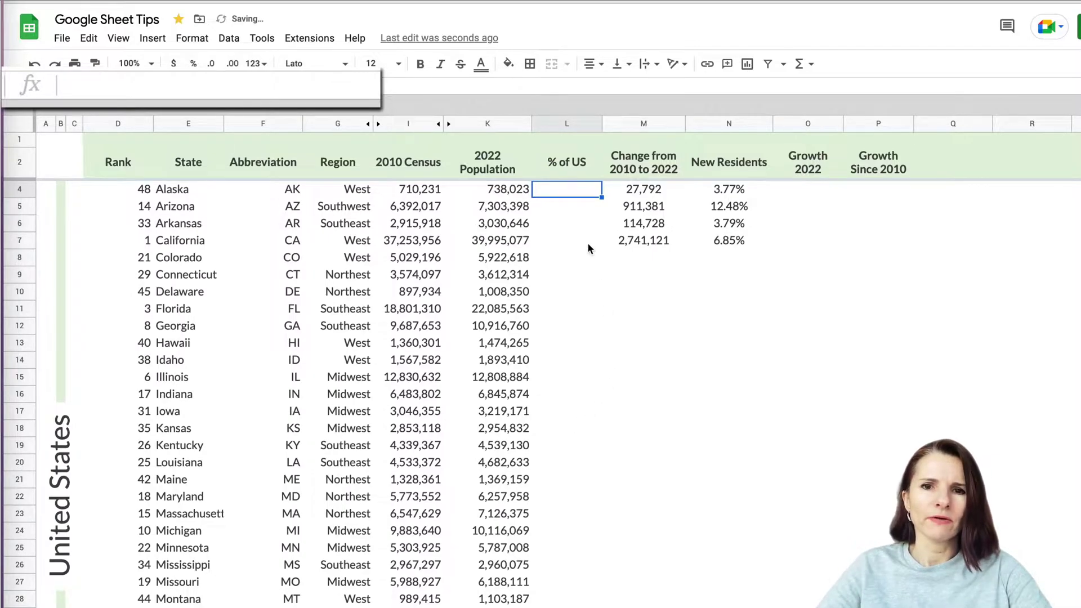
Try to fill the % of US formula from L3 down through L8 and reject the suggested formula correction
scroll(587, 242, "up", 1)
left_click(582, 174)
left_click(592, 190)
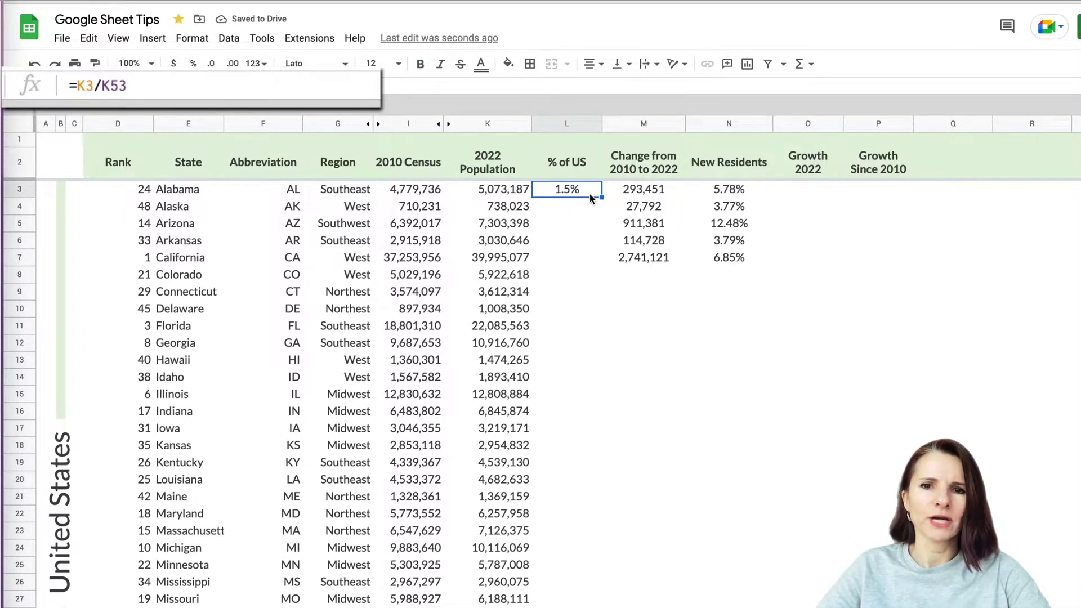
left_click_drag(601, 197, 604, 276)
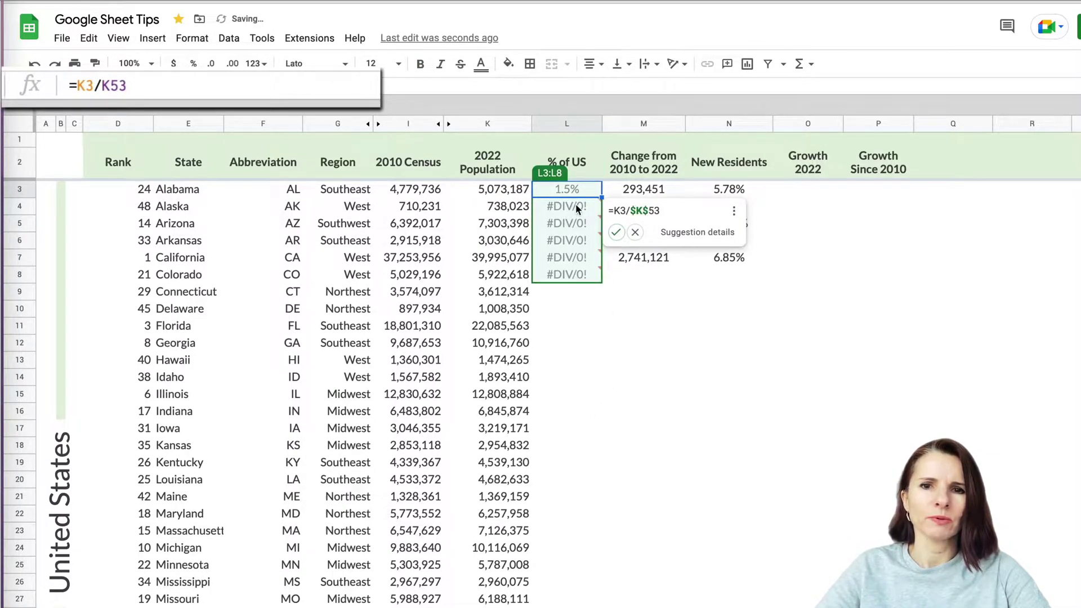
left_click(637, 232)
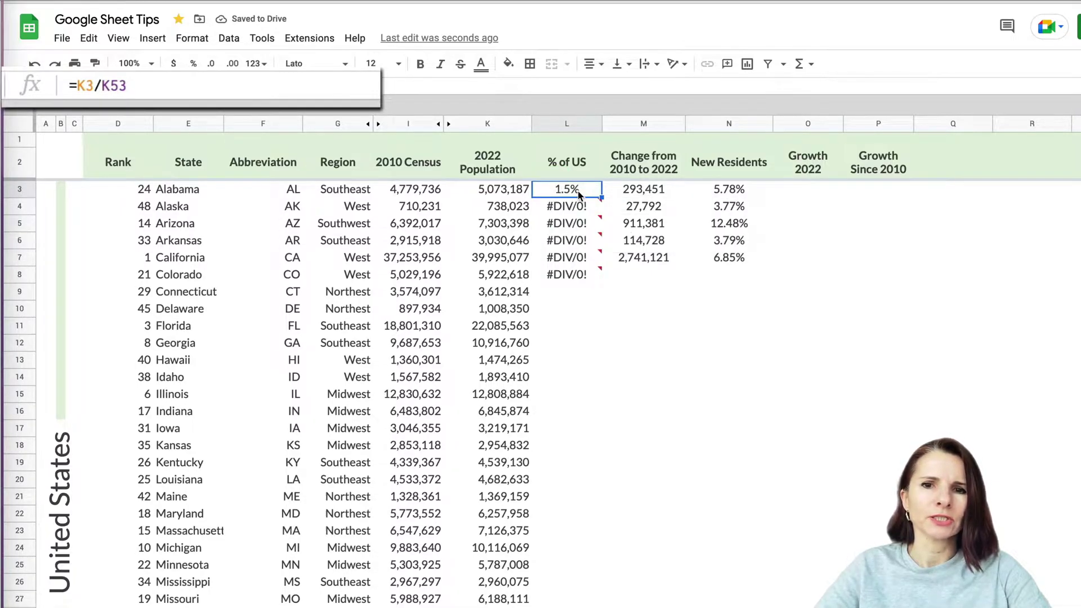
Make the population total an absolute reference in Alabama's % of US formula, so L3 reads =K3/$K$53
left_click_drag(127, 86, 104, 88)
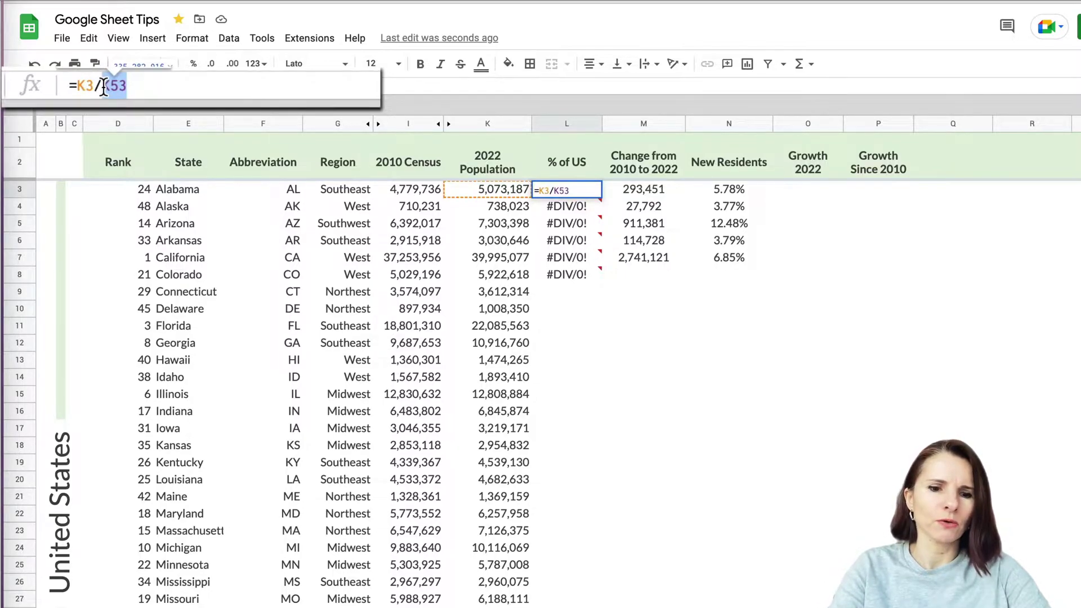
key("F4")
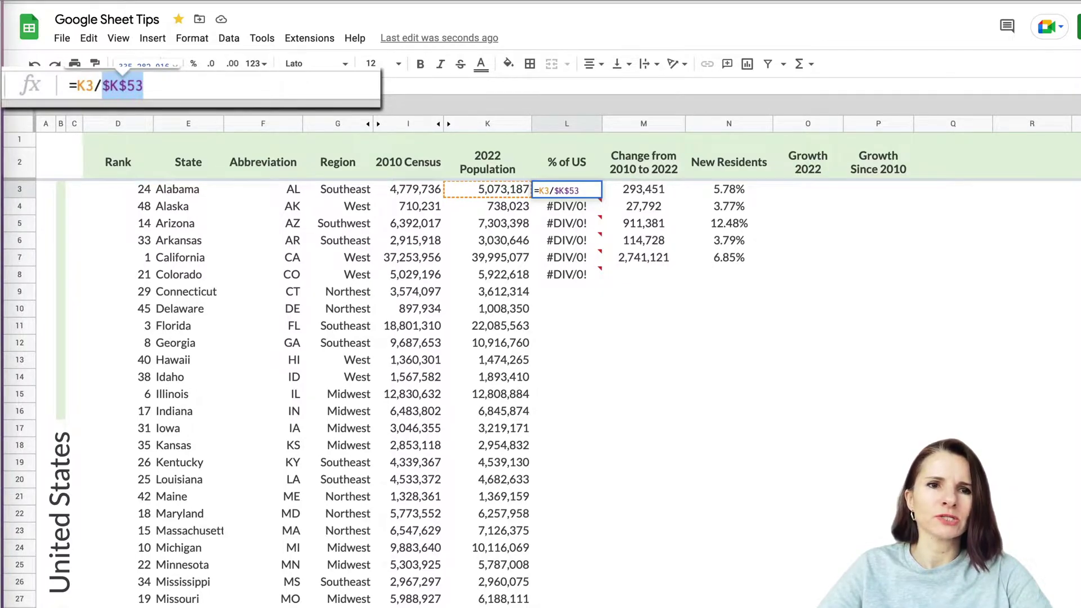
key("Return")
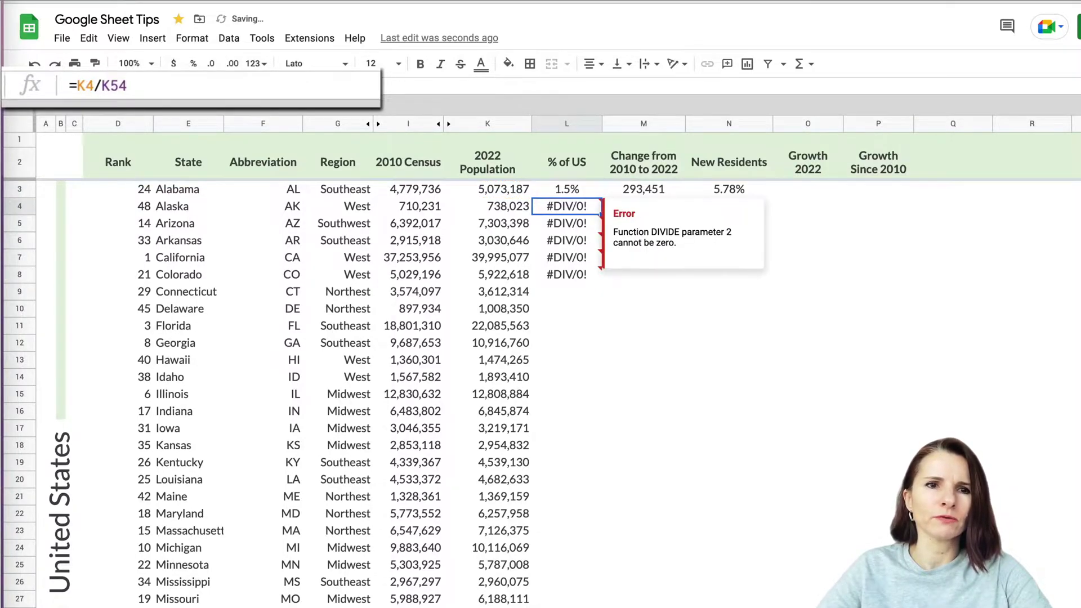
Check which cells Alaska's formula in L4 references, and fill Alabama's absolute-reference formula from L3 down through Wyoming in L52
left_click(161, 78)
scroll(312, 313, "down", 10)
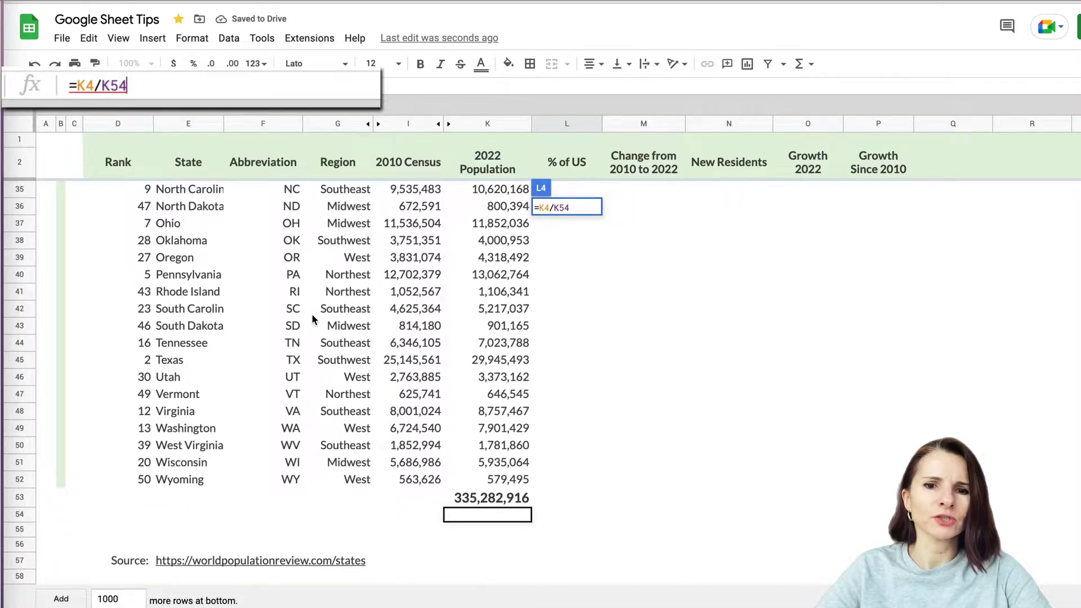
scroll(487, 576, "up", 10)
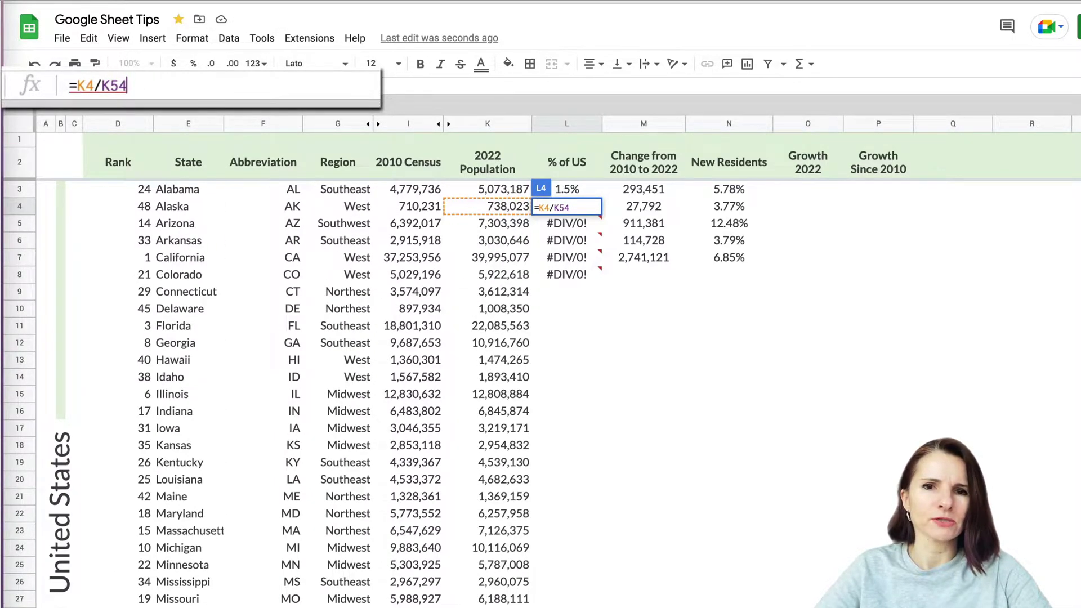
key("Escape")
left_click(580, 194)
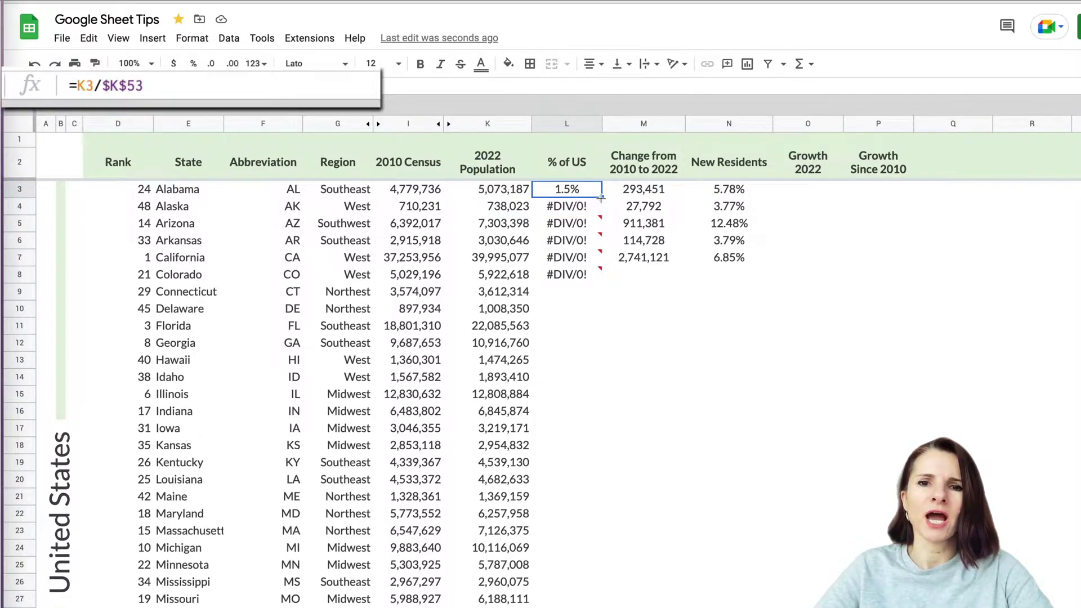
left_click_drag(601, 198, 571, 482)
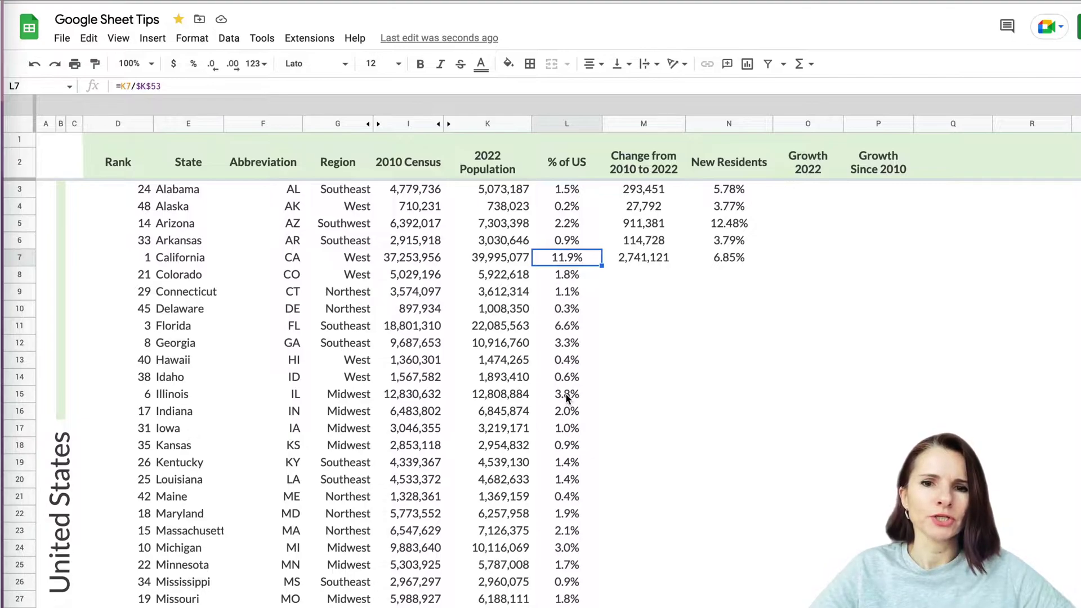
Examine the % of US values from Alabama to Wyoming, looking closely at the shares of Florida and Texas
scroll(567, 398, "down", 1)
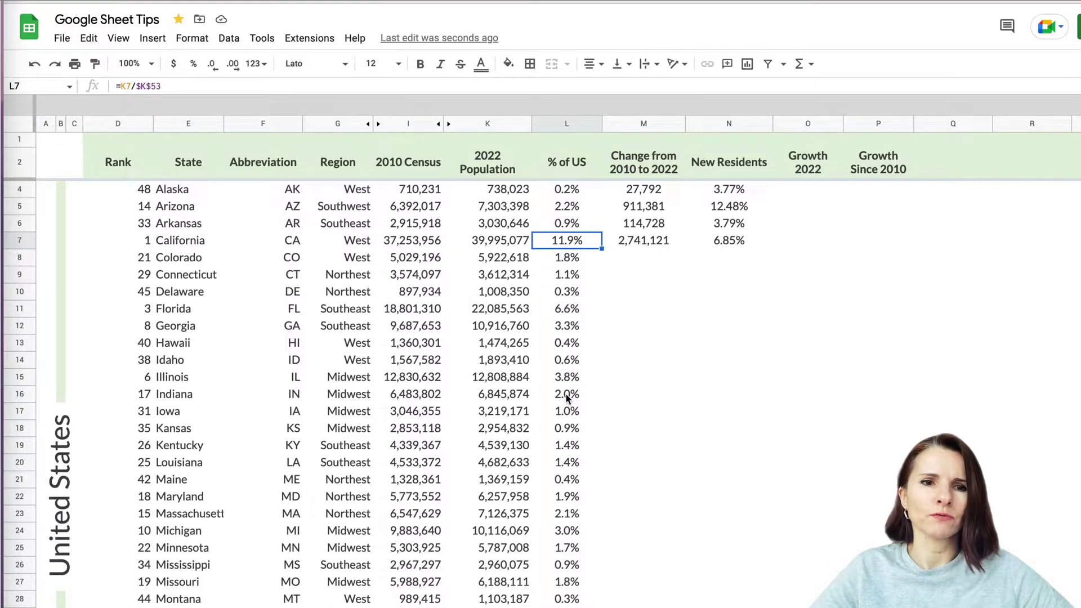
scroll(567, 398, "down", 4)
scroll(567, 397, "down", 5)
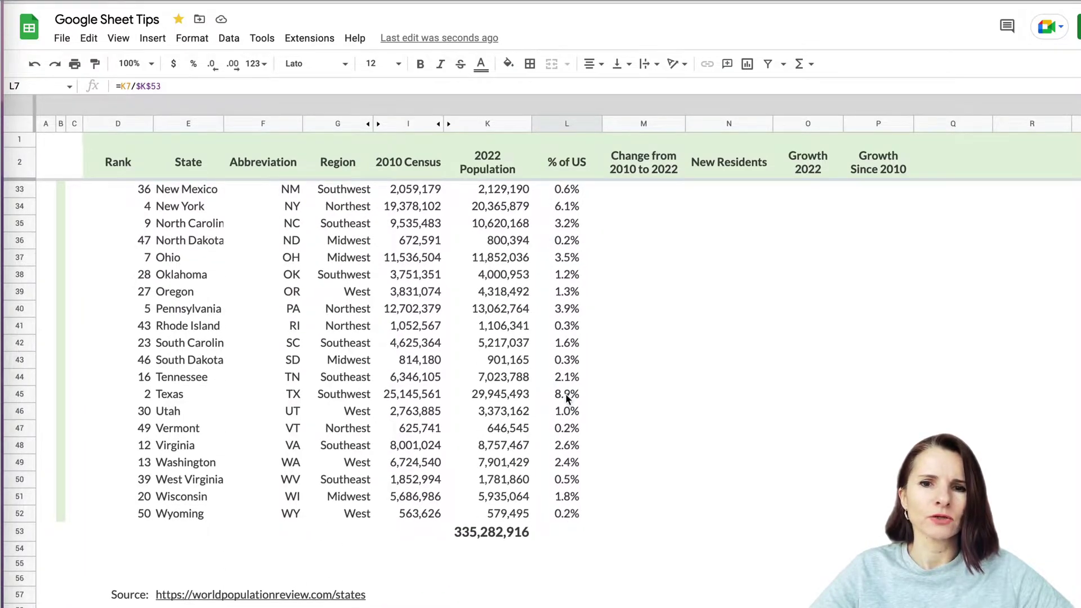
scroll(569, 400, "up", 12)
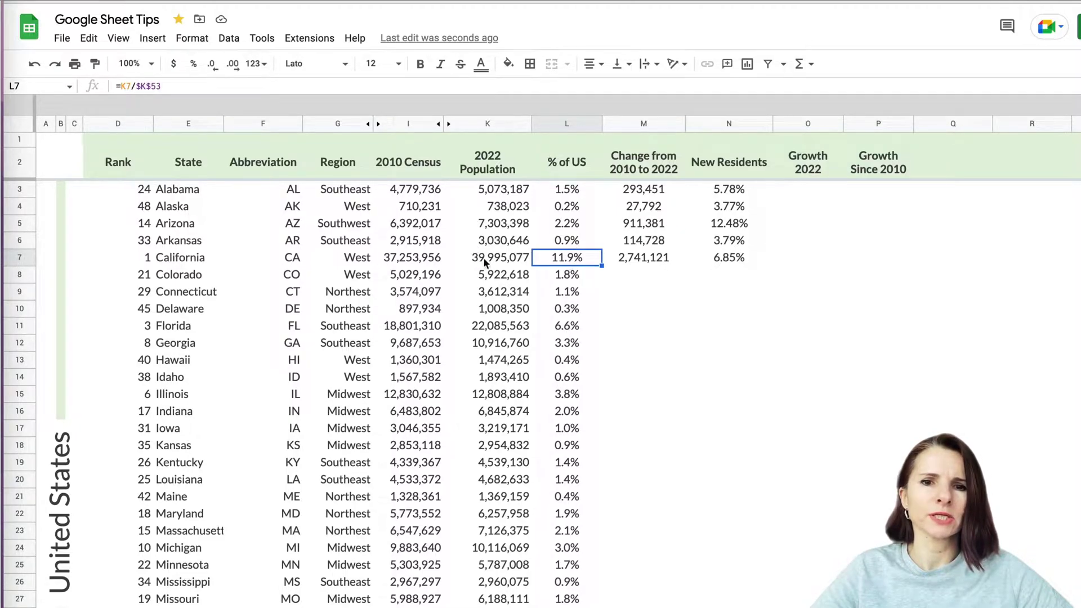
left_click(572, 326)
scroll(558, 428, "down", 1)
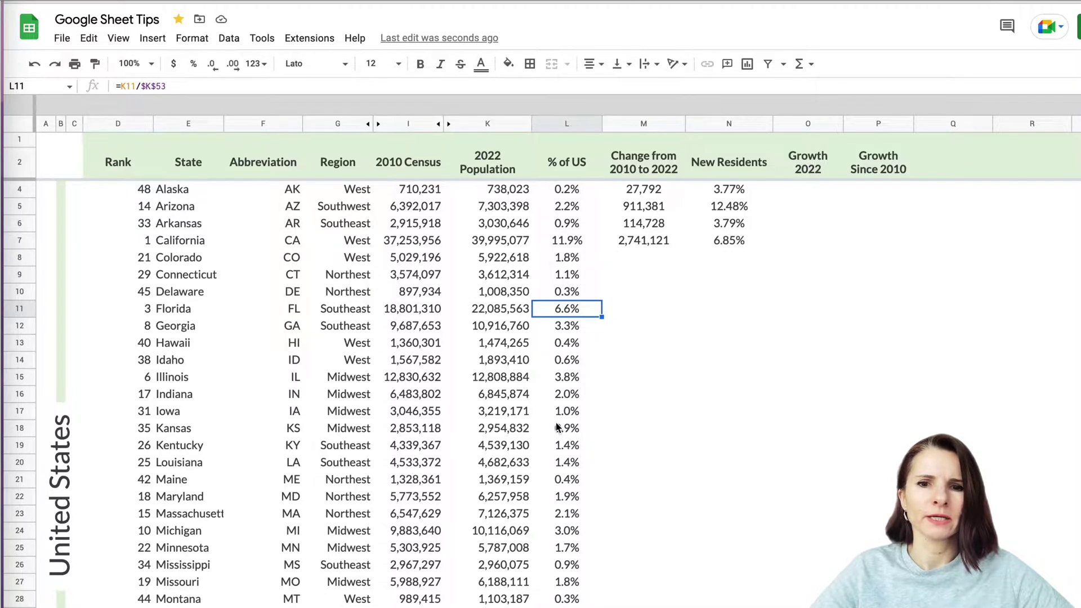
scroll(557, 428, "down", 5)
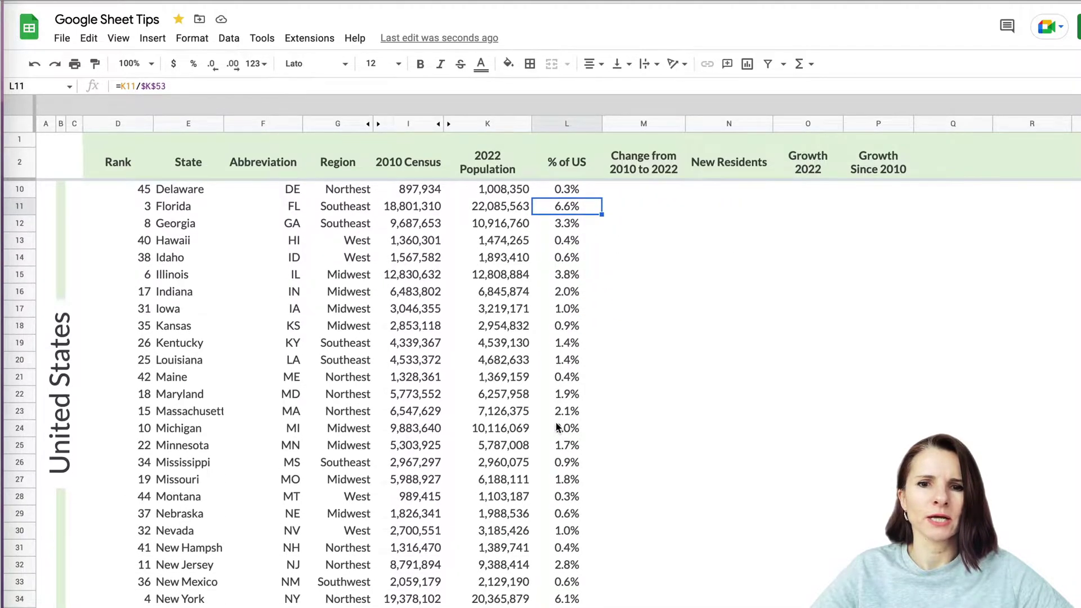
scroll(570, 342, "up", 3)
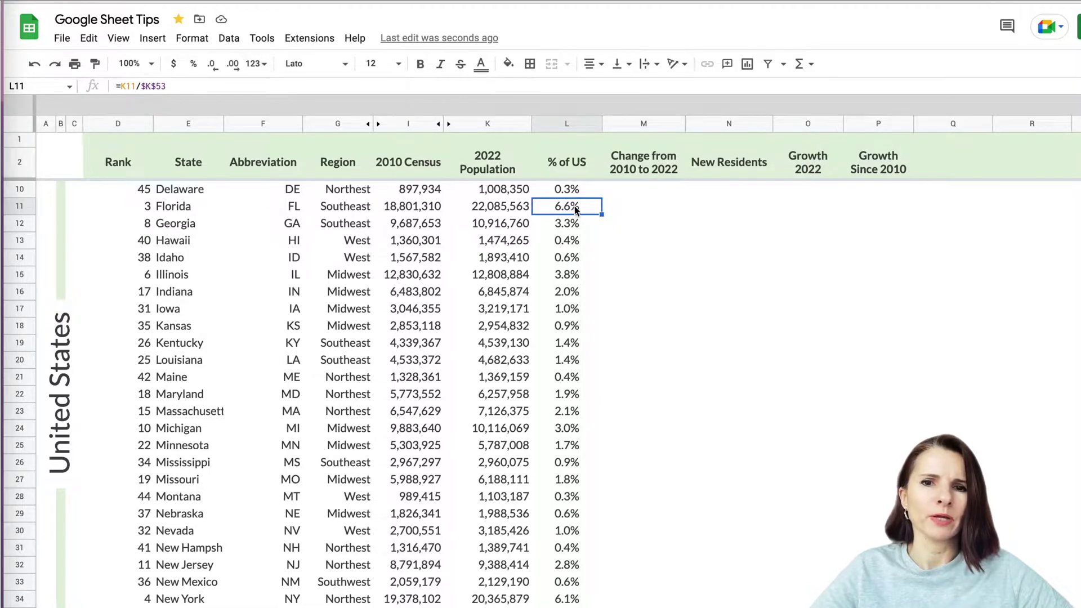
scroll(569, 315, "down", 5)
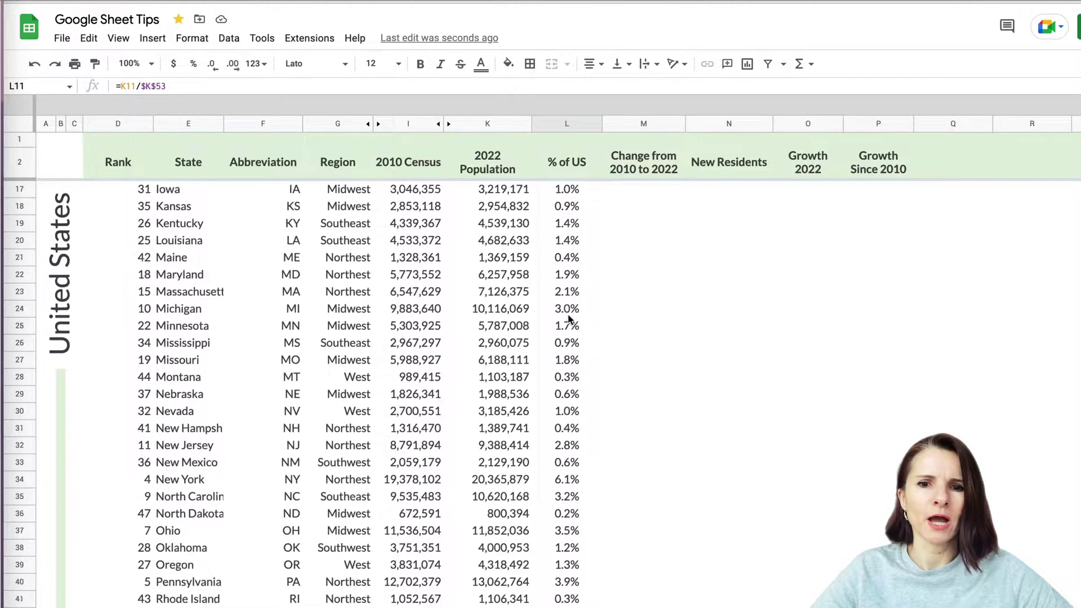
scroll(569, 320, "down", 3)
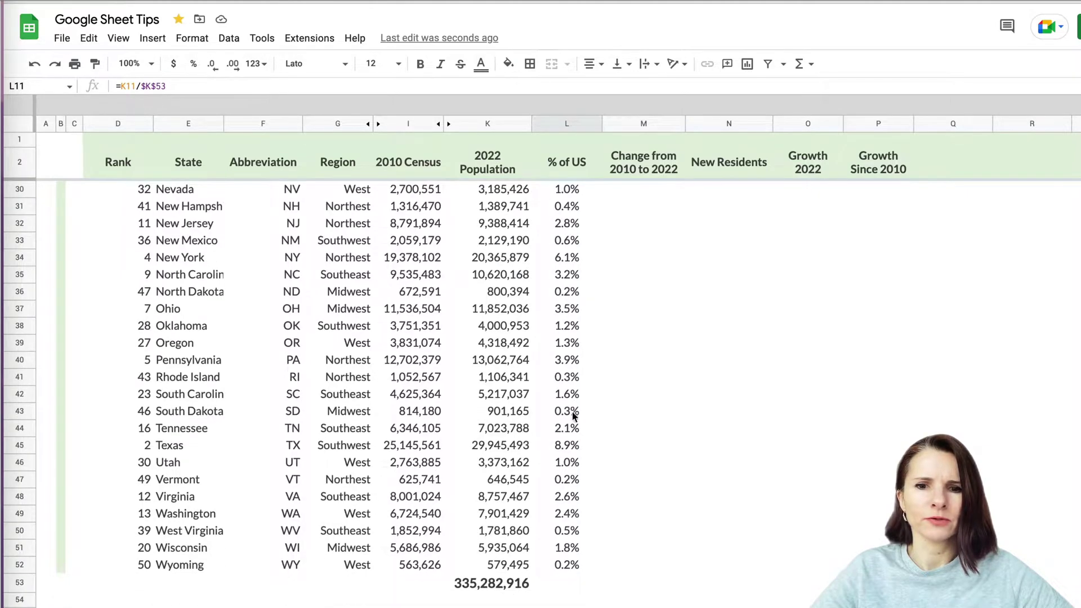
left_click(568, 449)
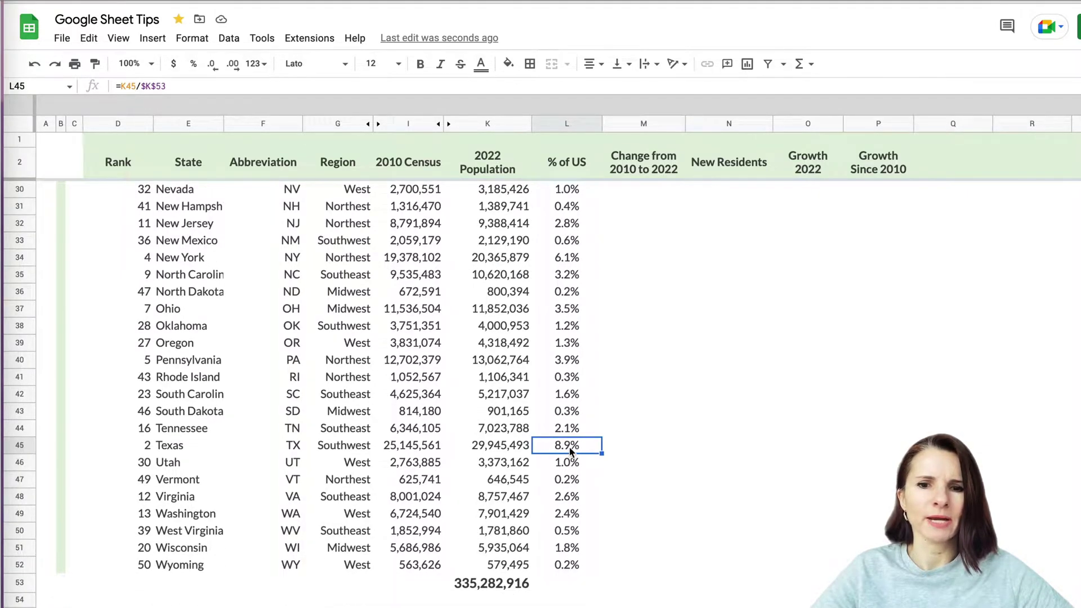
scroll(569, 449, "up", 10)
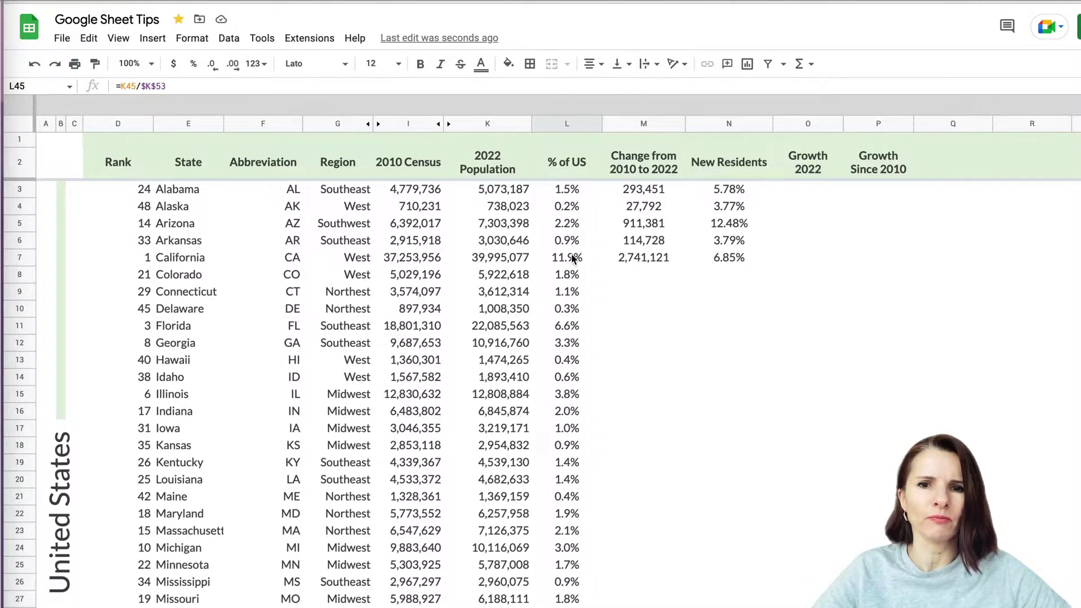
Compare Alaska's % of US value with the other states down to Wyoming, and select the % of US header
left_click(572, 206)
scroll(572, 358, "down", 1)
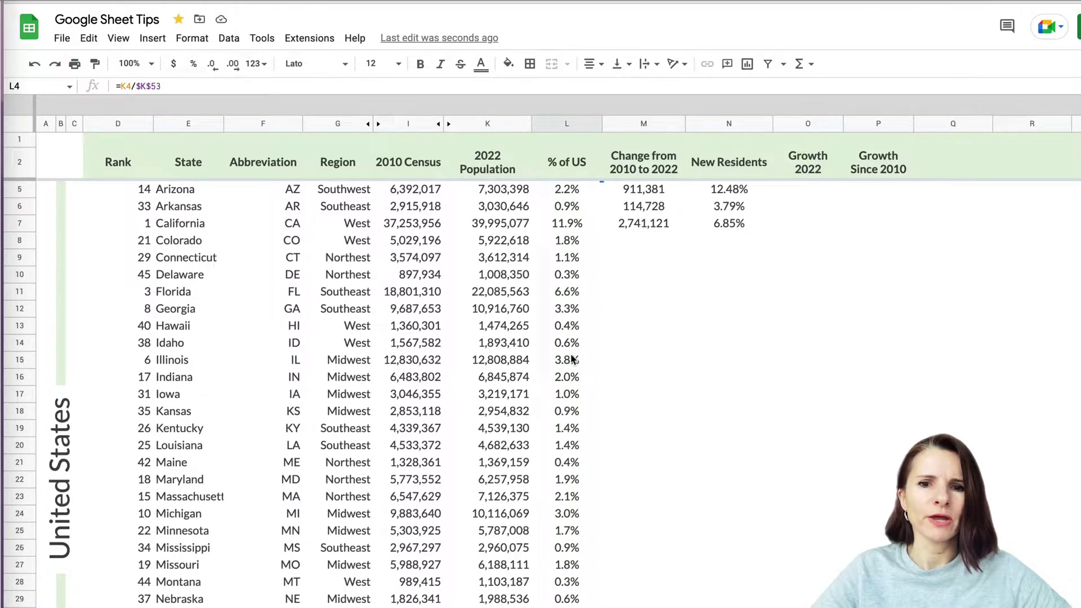
scroll(573, 359, "up", 1)
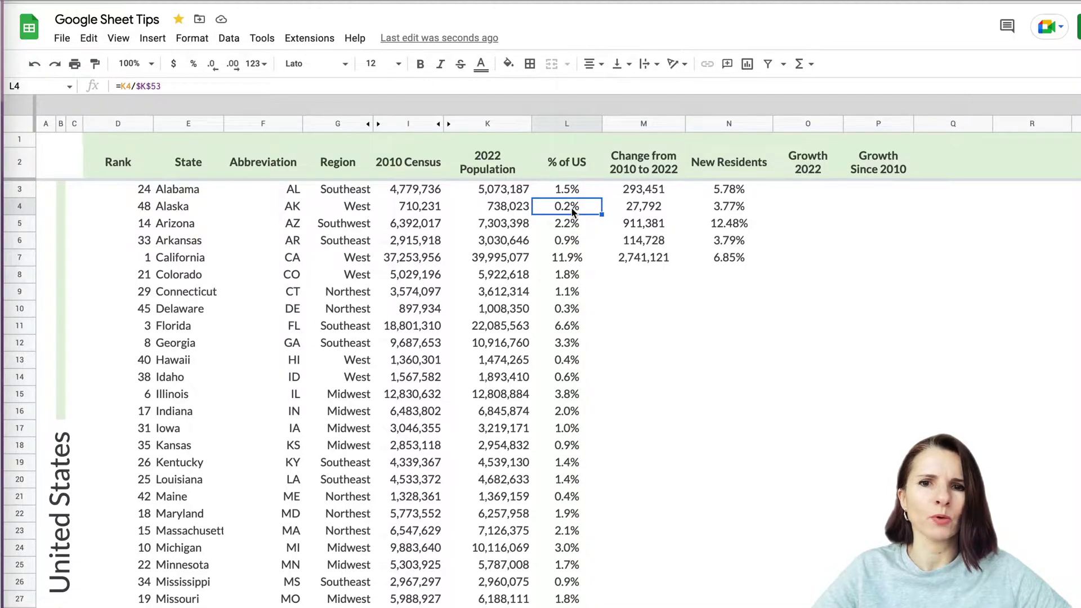
scroll(576, 440, "down", 10)
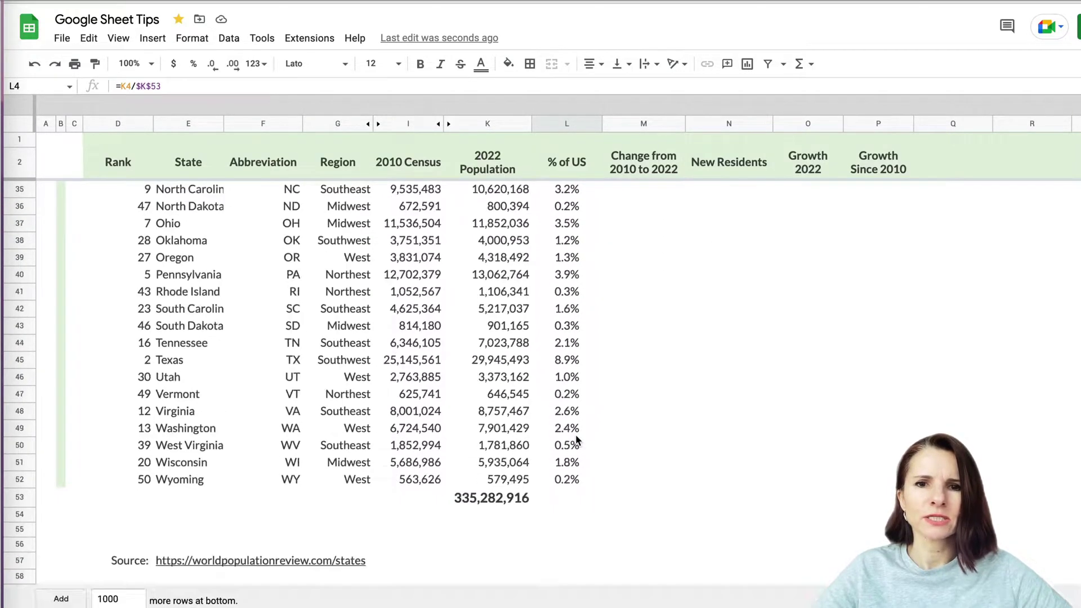
scroll(577, 440, "up", 10)
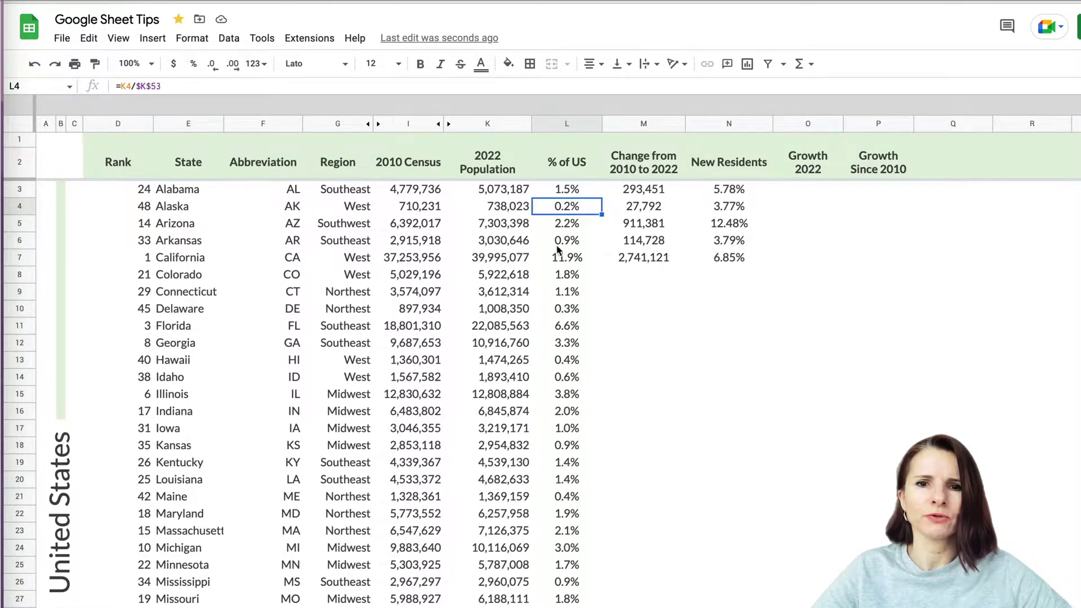
scroll(561, 343, "down", 7)
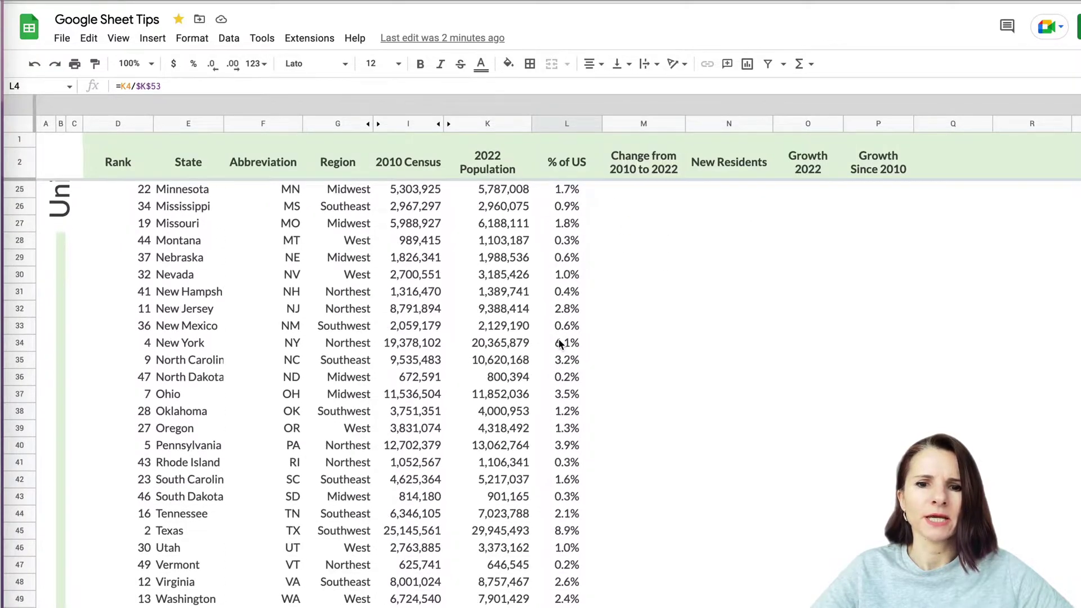
scroll(560, 343, "up", 7)
left_click(565, 169)
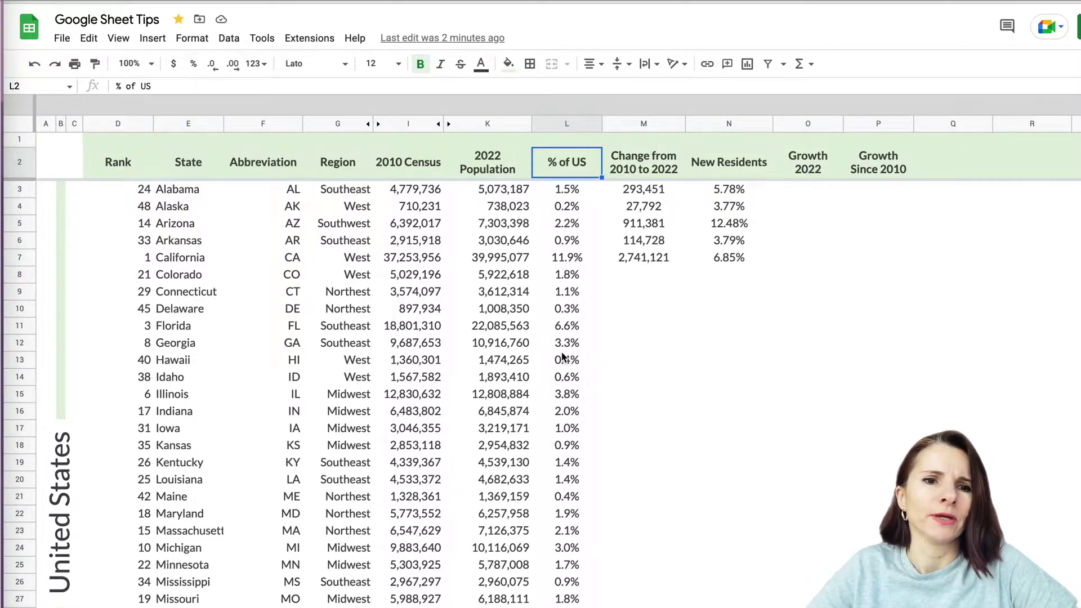
Examine the 2010 Census and 2022 Population columns as inputs for Alabama's Growth 2022 cell, O3
left_click(567, 126)
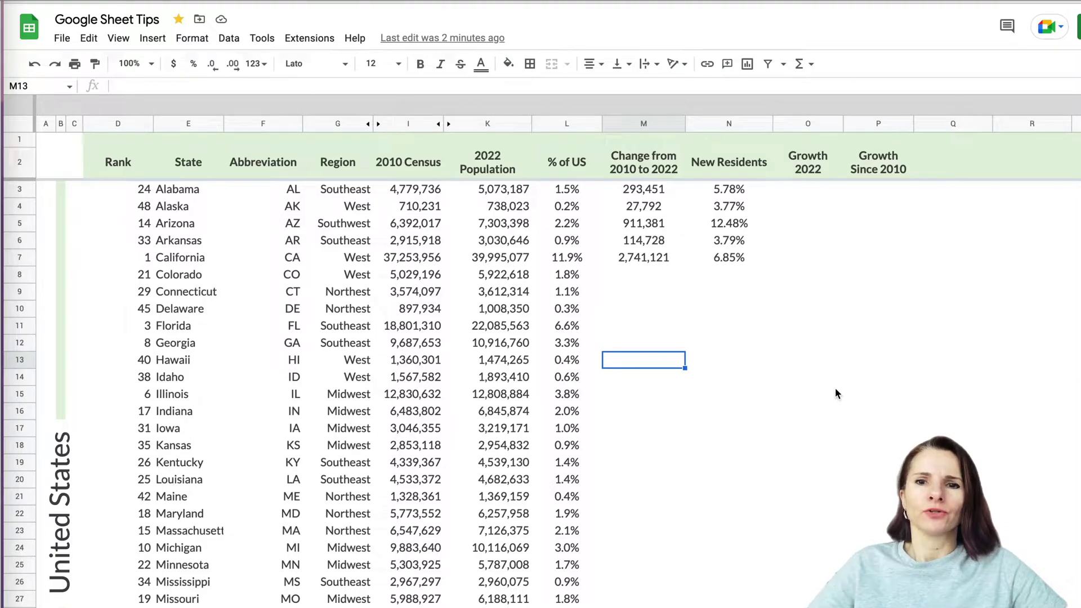
left_click(812, 192)
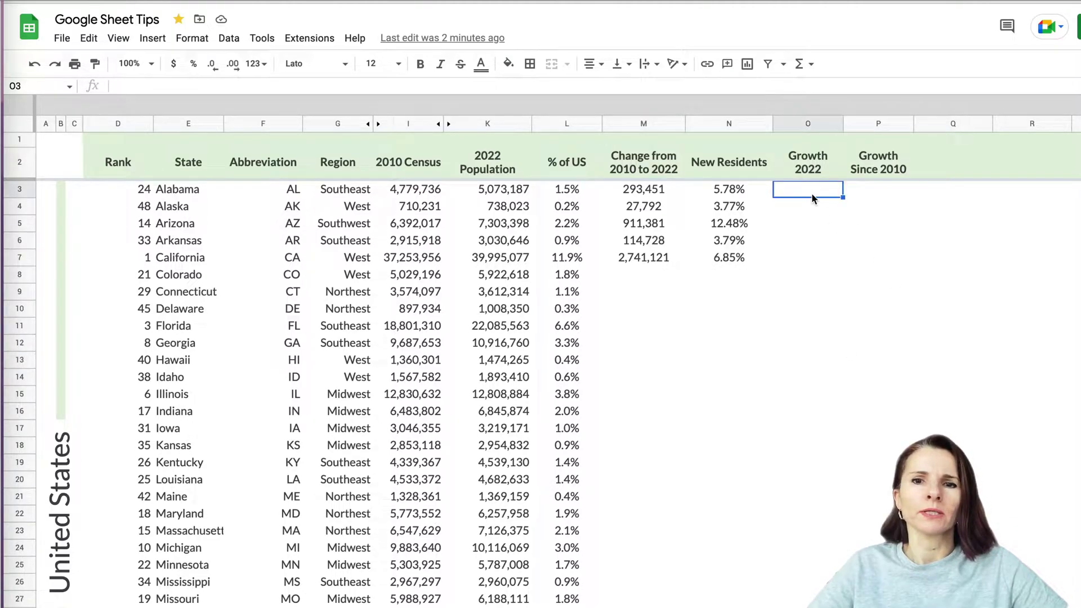
left_click(414, 122)
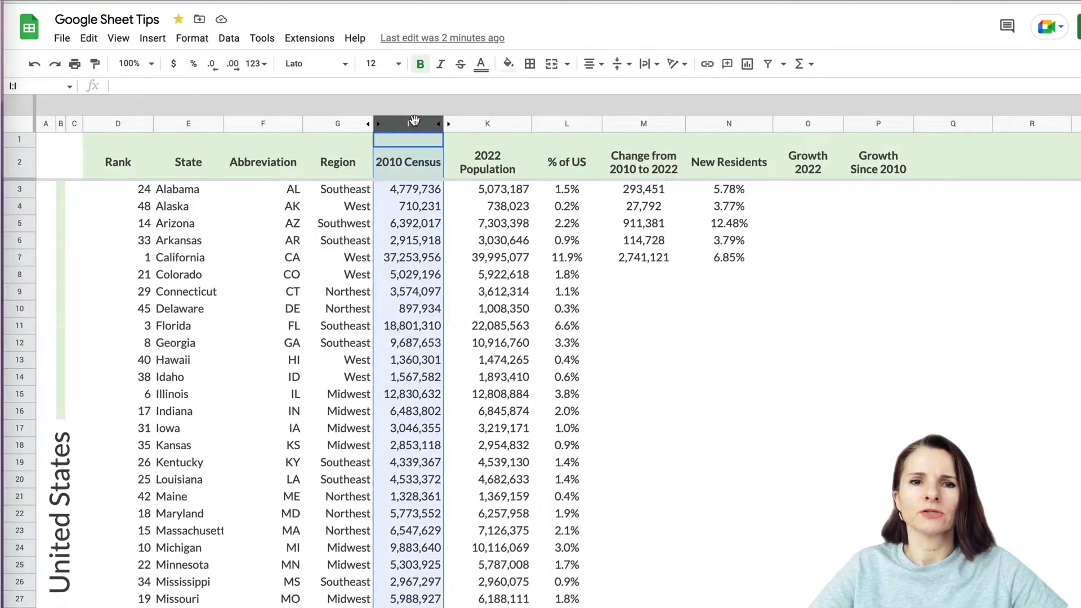
left_click(486, 120)
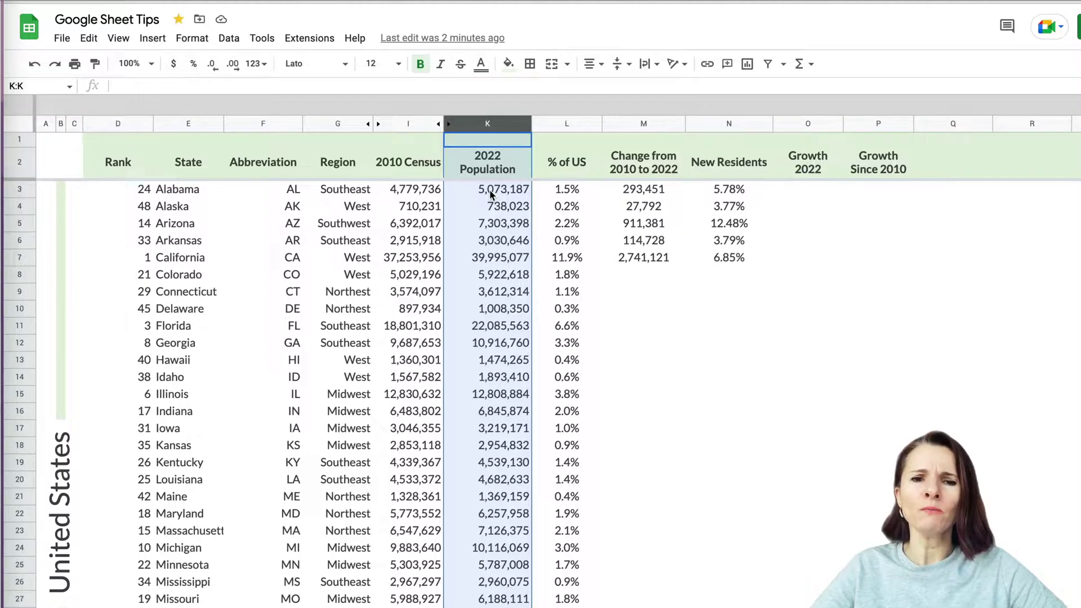
left_click(805, 196)
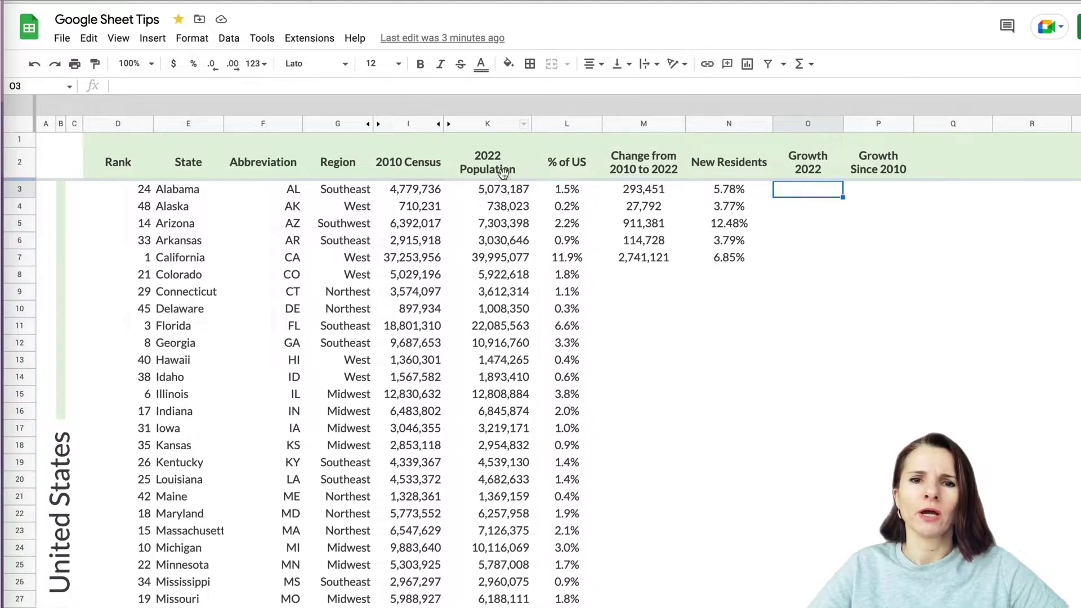
Hide columns M and N, Change from 2010 to 2022 and New Residents, and select Alabama's Growth 2022 cell
left_click(657, 125)
left_click(708, 125, "shift")
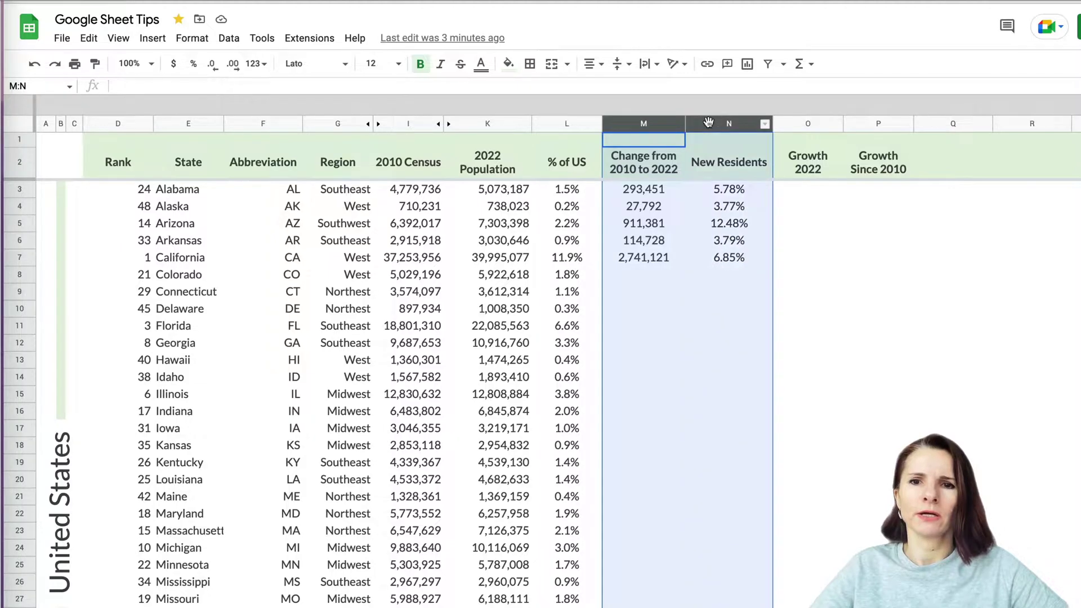
left_click(764, 124)
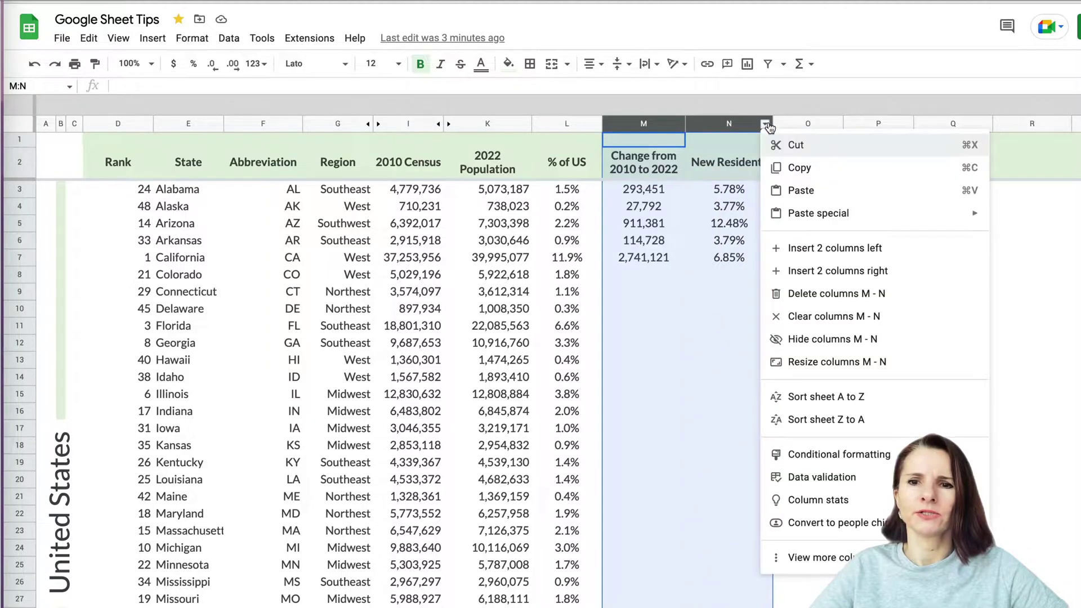
left_click(820, 339)
left_click(650, 191)
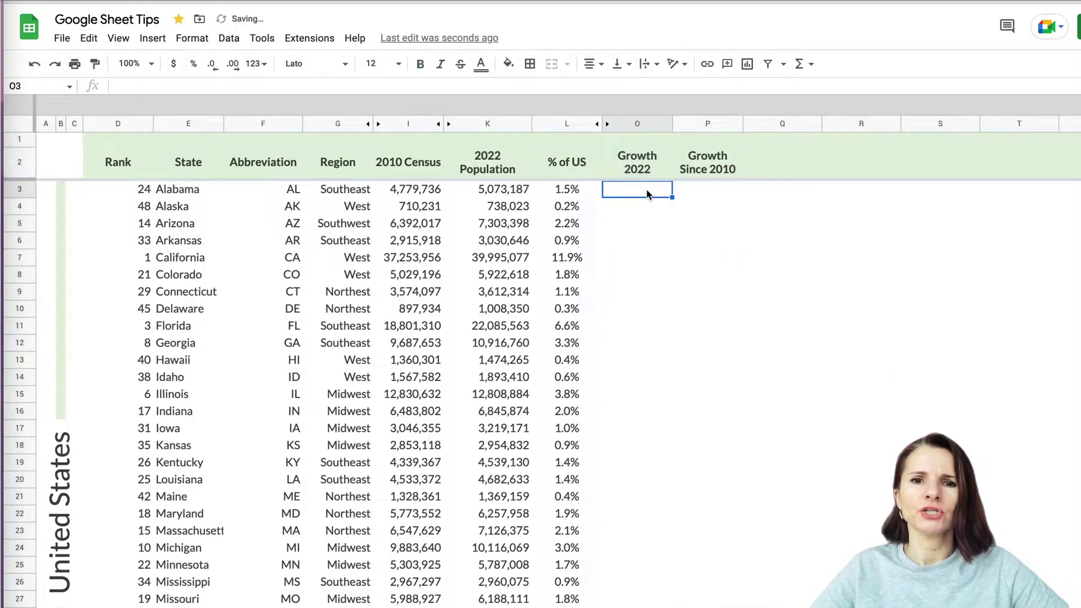
Compare Alabama's 2010 Census value in I3 with its 2022 Population in K3, and return to O3
left_click(427, 193)
left_click(505, 191)
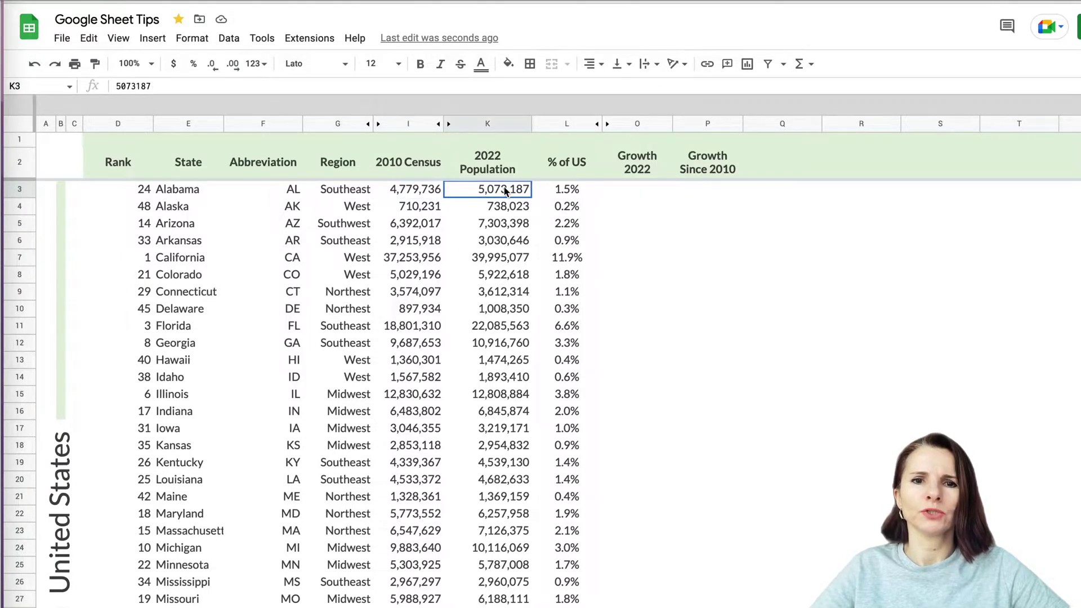
left_click(648, 192)
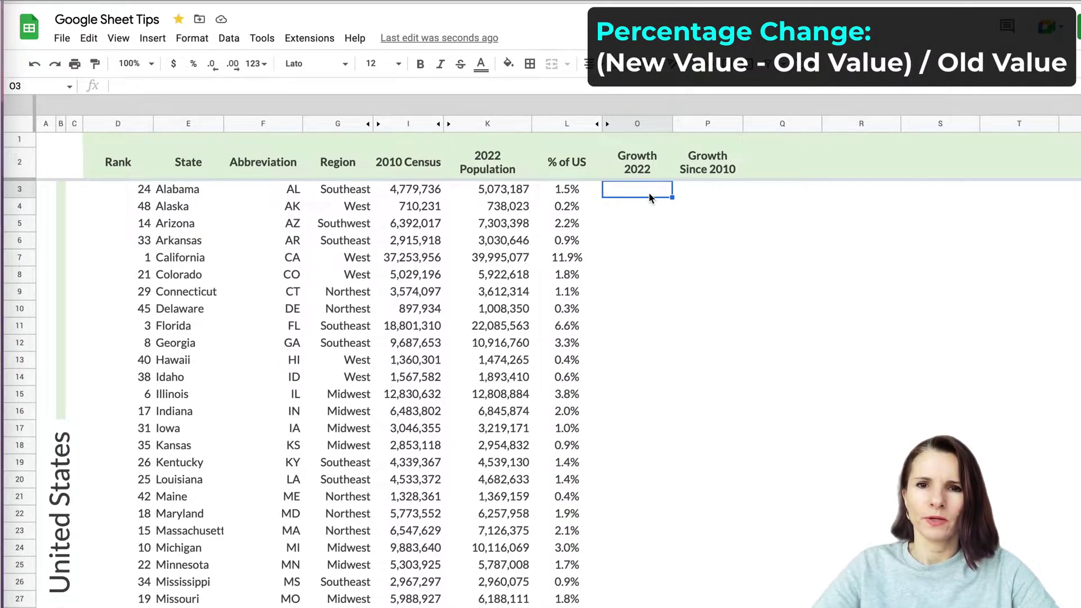
Enter =FORMULATEXT(O3) in O1 above the Growth 2022 header to display the formula used in O3
left_click(640, 140)
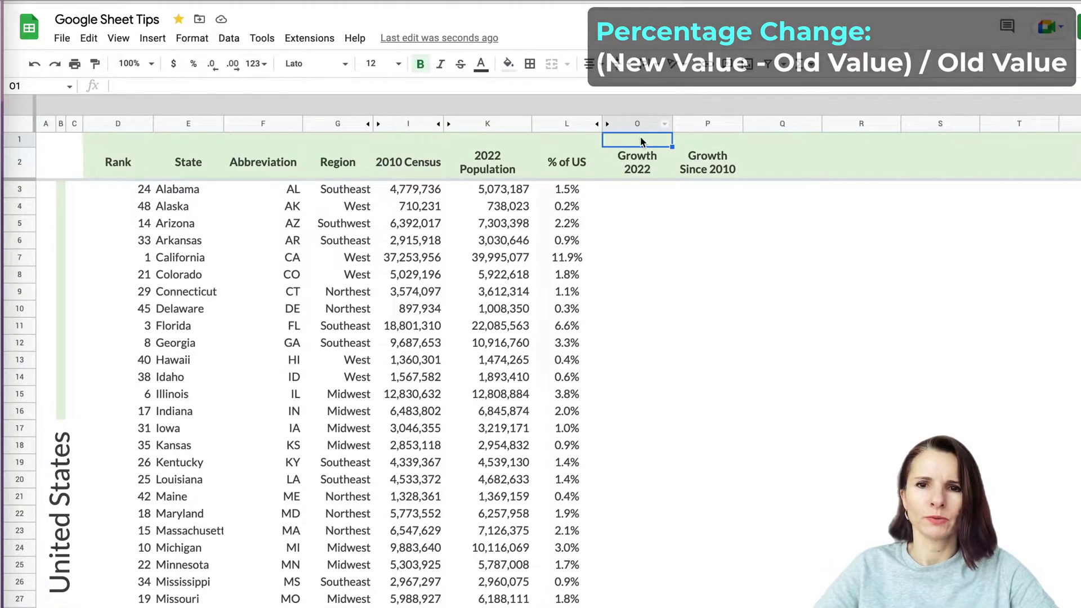
type("=form")
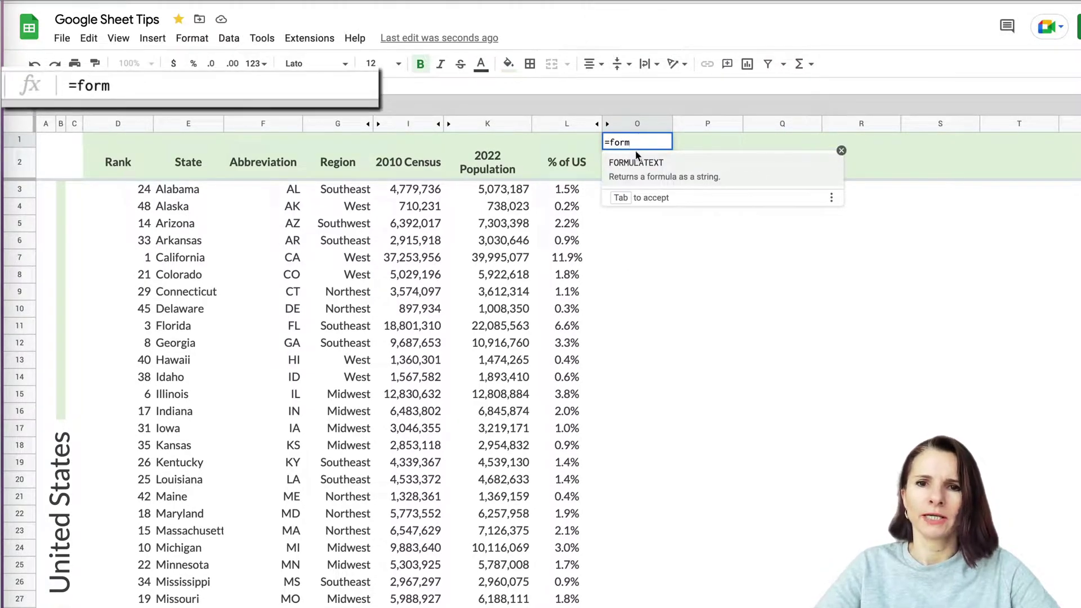
key("Tab")
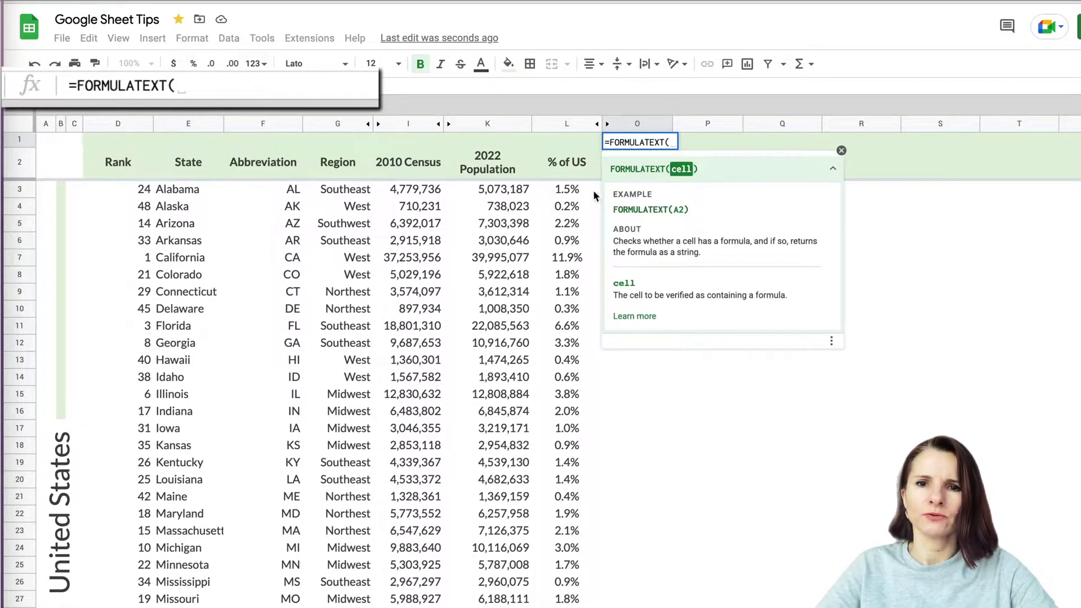
left_click(637, 189)
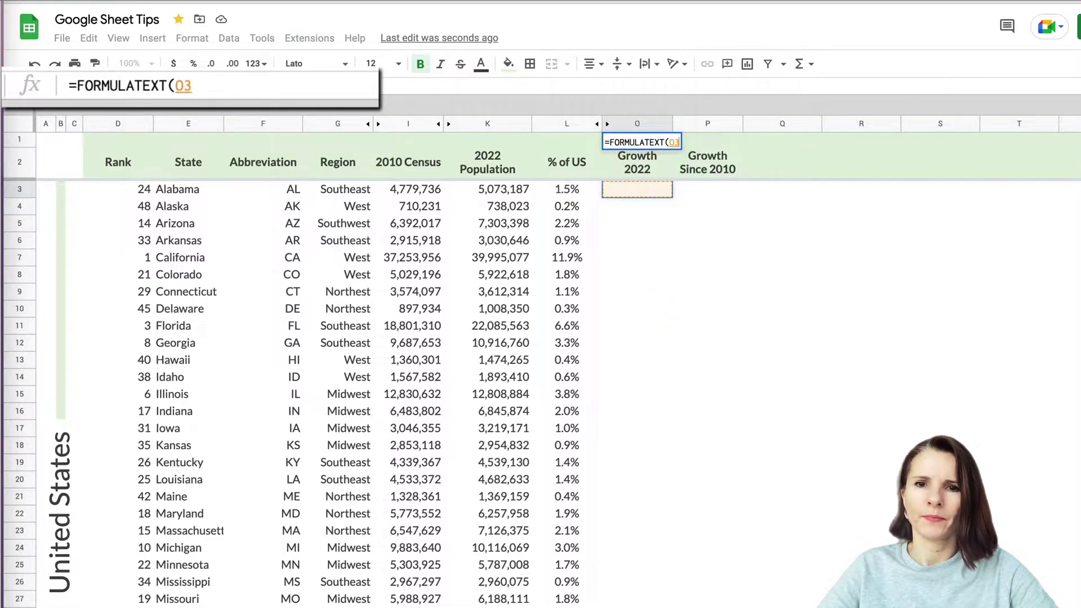
key("Return")
left_click(648, 143)
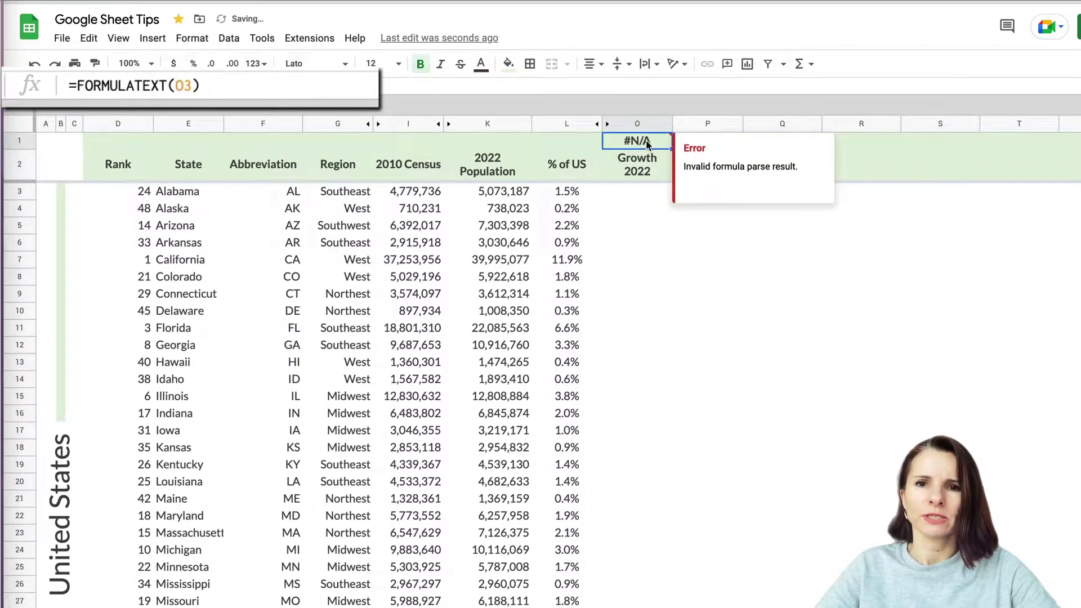
Calculate Alabama's percentage change from 2010 to 2022 in O3 with the formula =(K3-I3)/I3
left_click(629, 198)
type("=")
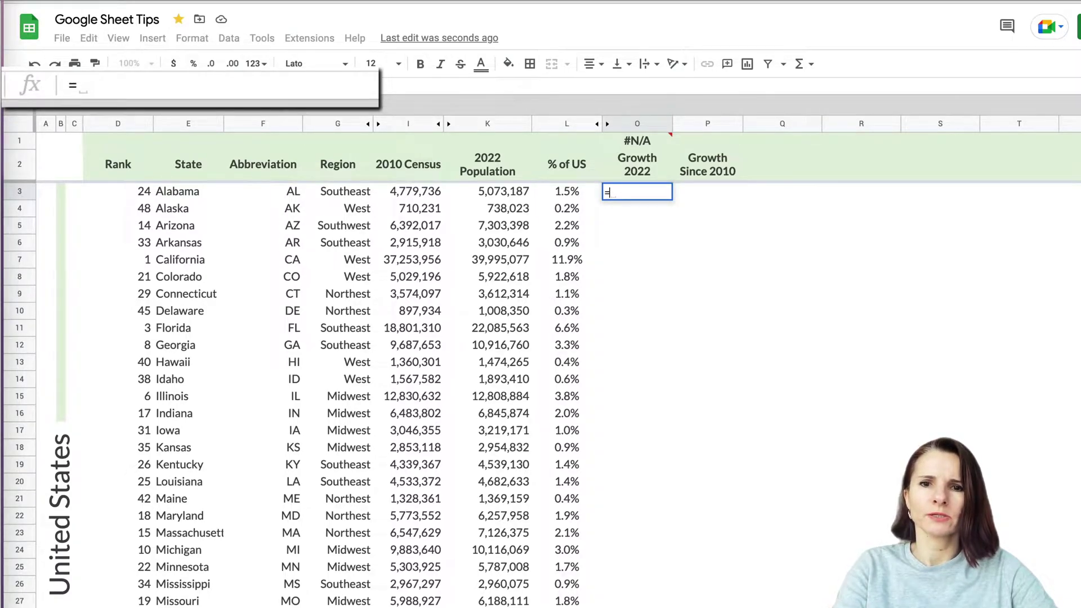
type("(")
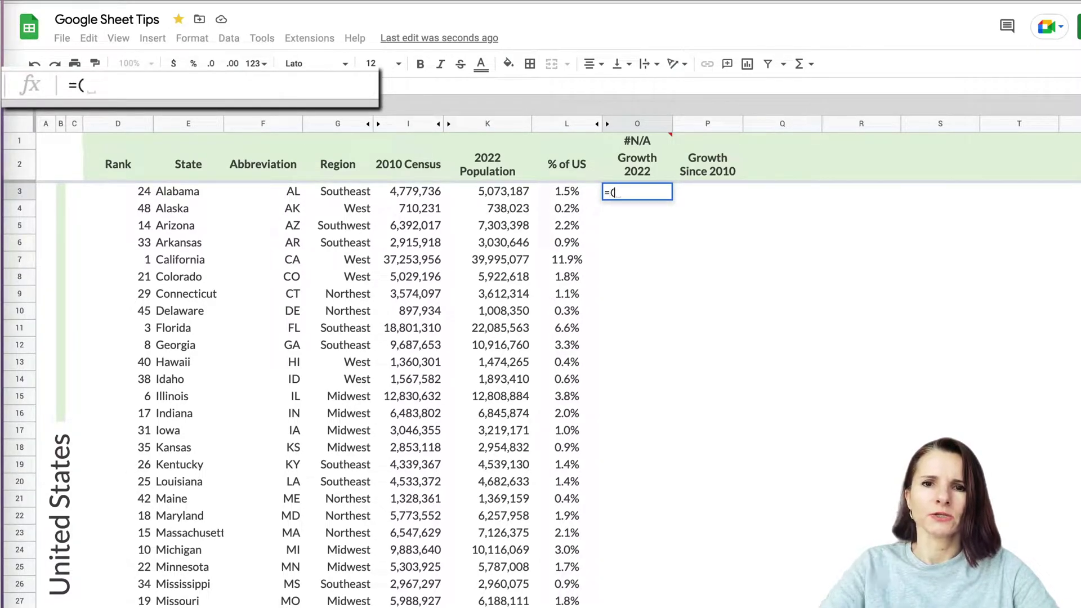
left_click(498, 193)
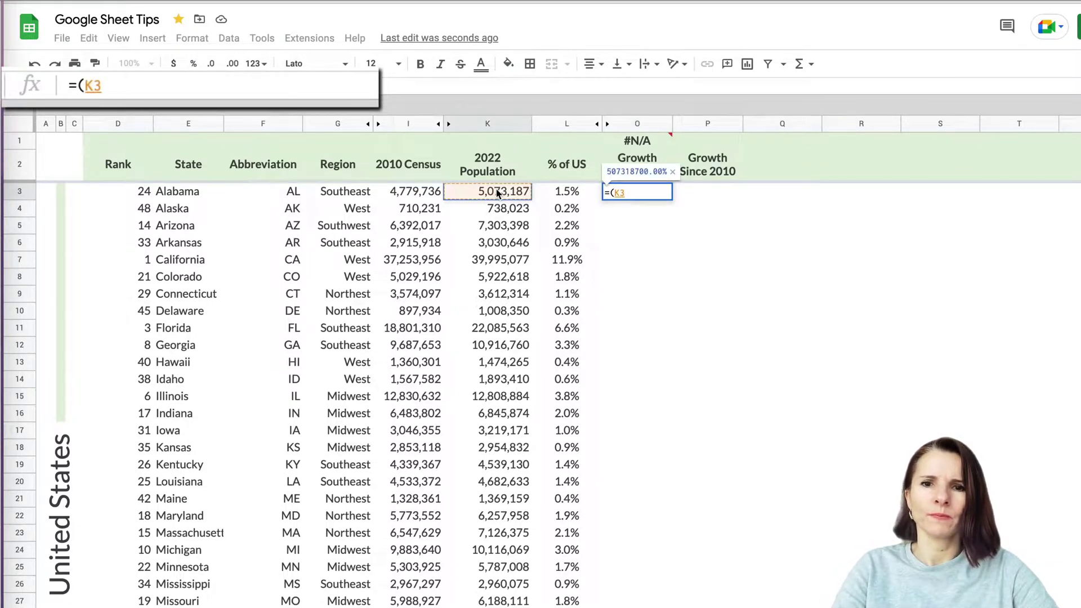
type("-")
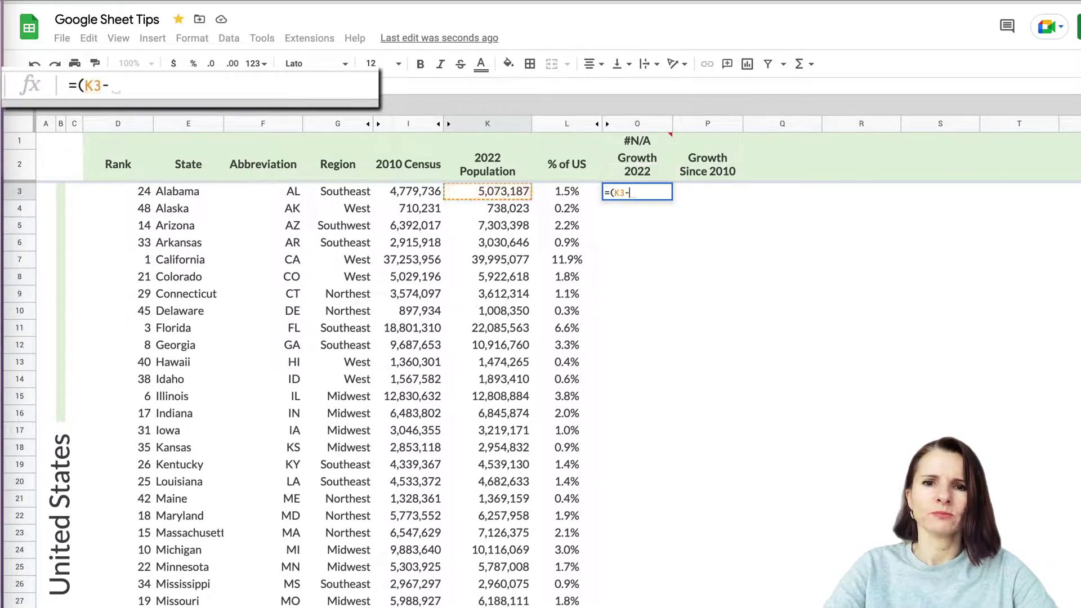
left_click(411, 197)
type(")/")
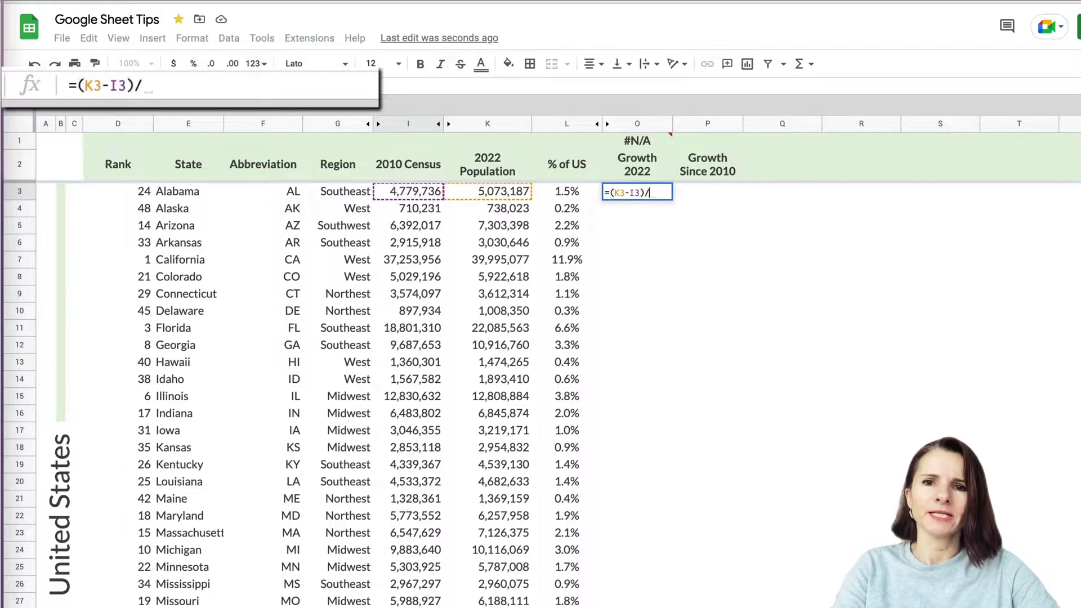
left_click(402, 198)
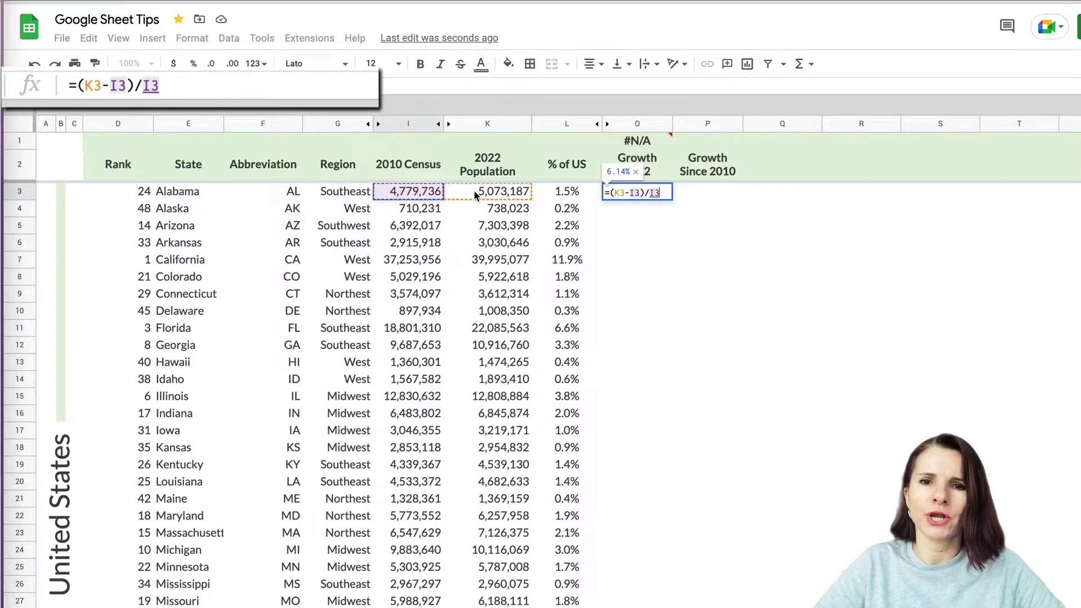
key("Return")
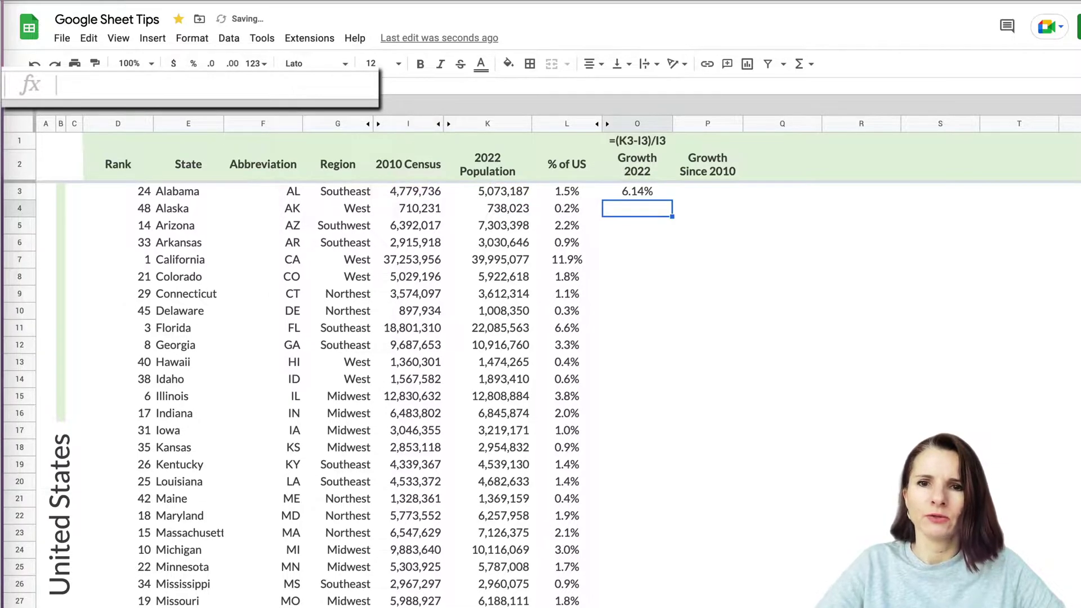
Fill Alabama's growth formula from O3 down through Hawaii in O13, and check which cells the O3 formula references
left_click(648, 195)
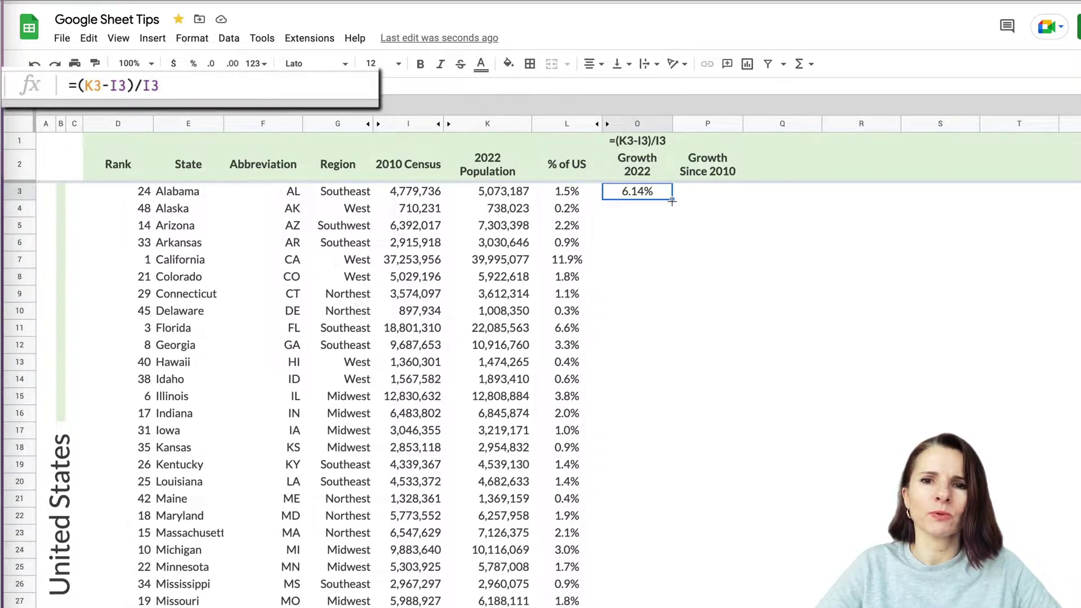
left_click_drag(672, 201, 673, 361)
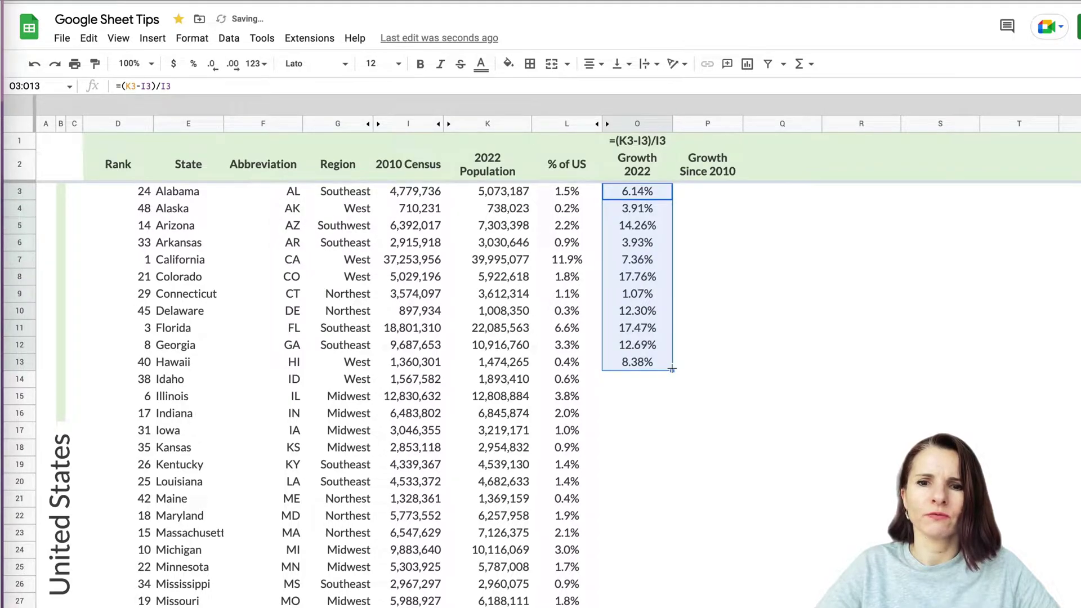
left_click(649, 194)
left_click(338, 88)
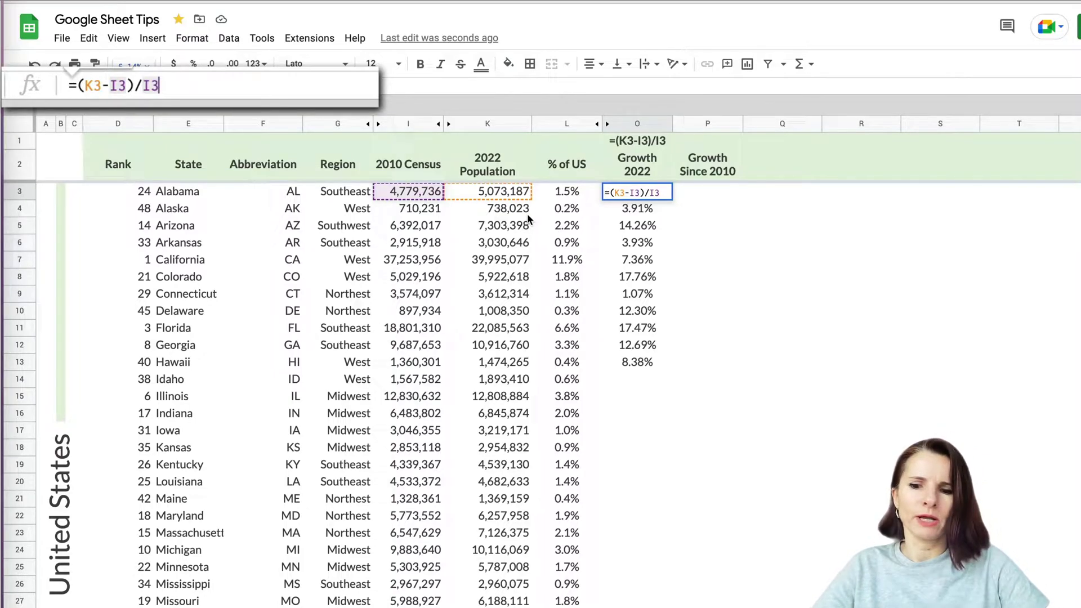
key("Return")
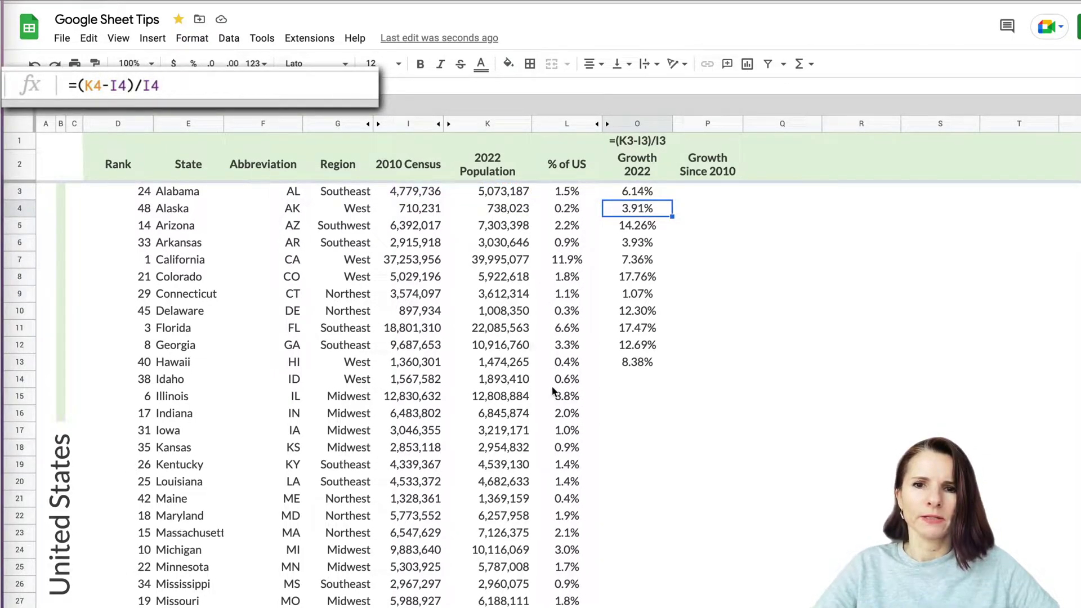
left_click(663, 197)
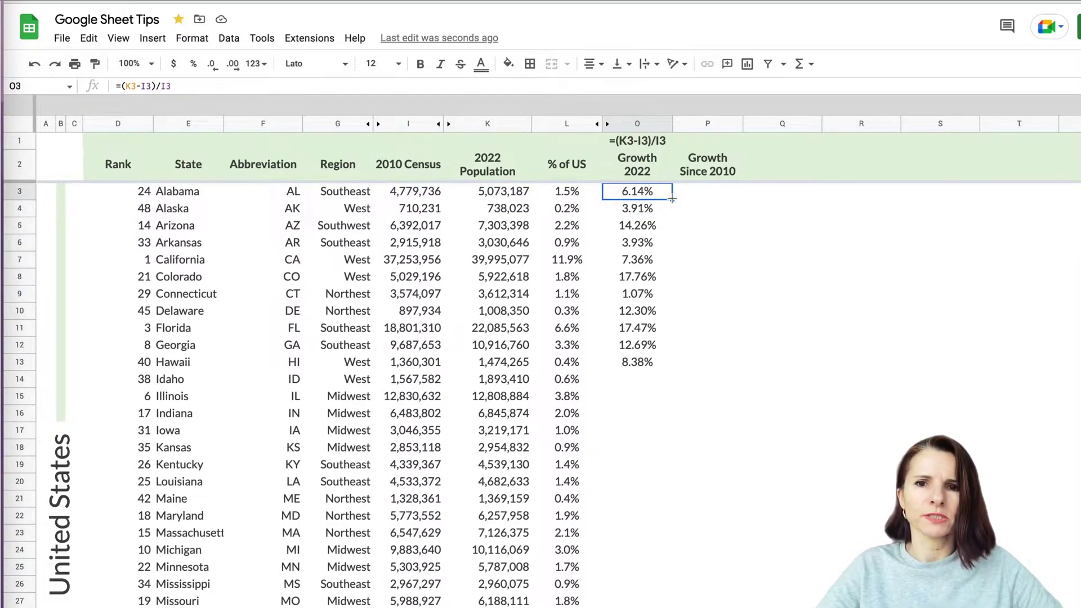
Move the Growth Since 2010 header from P2 into O2, replacing the Growth 2022 header
key("Up")
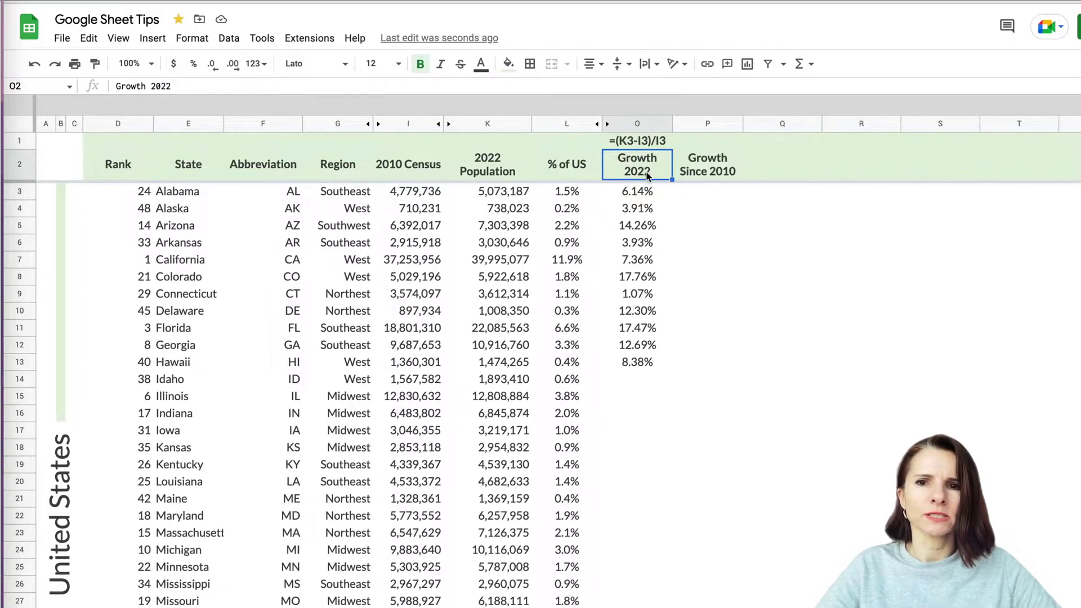
left_click(696, 174)
key("ctrl+c")
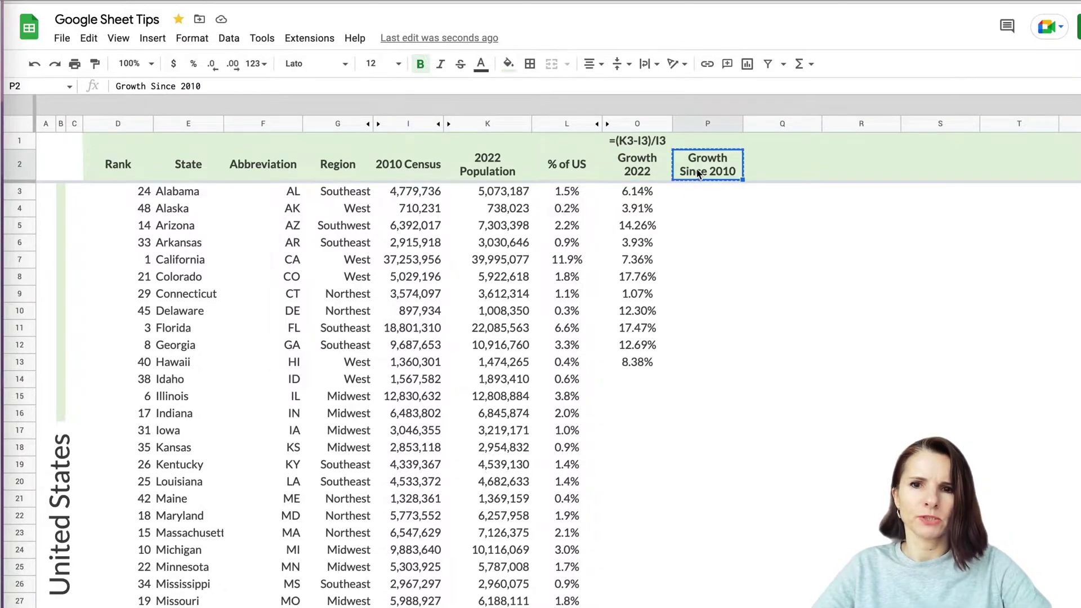
left_click(622, 173)
key("ctrl+v")
left_click(693, 236)
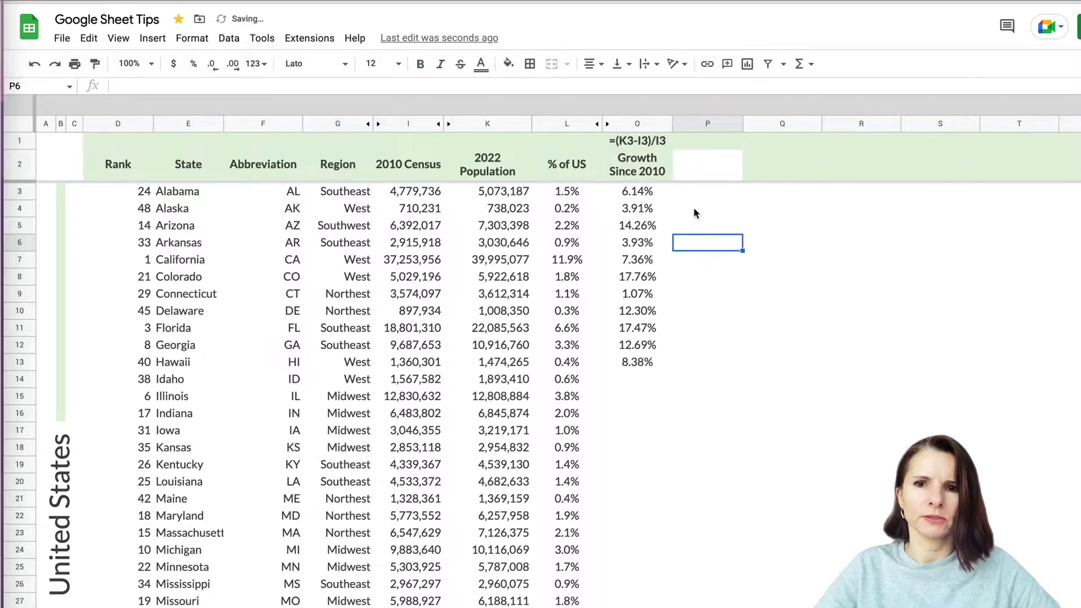
Restore the green header background in the emptied cell P2 by extending P1 down into it
left_click(764, 168)
left_click_drag(743, 147, 741, 175)
left_click(741, 248)
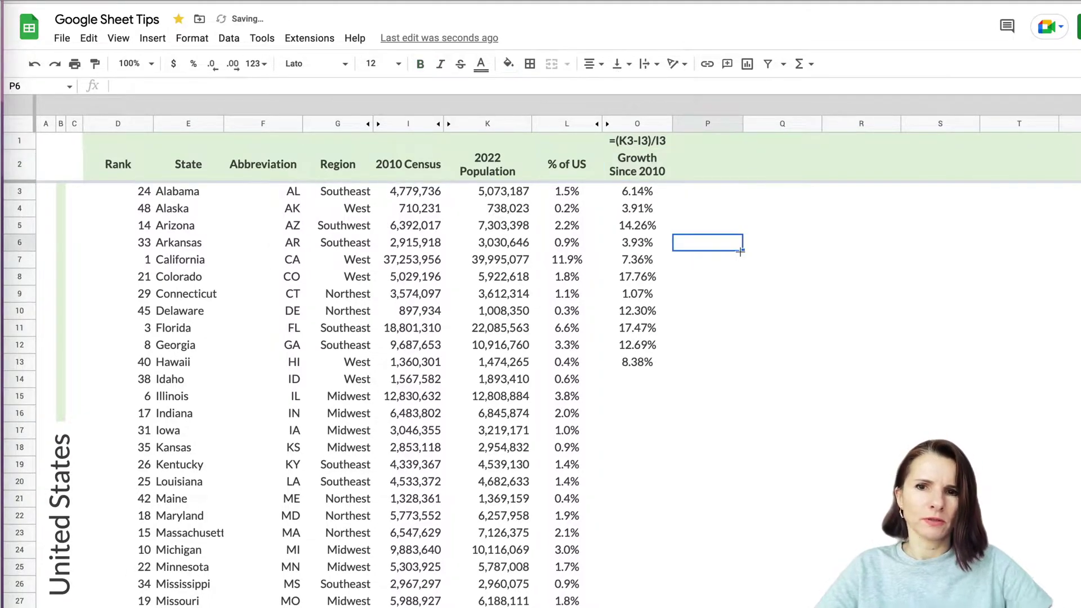
Fill the growth formula from O3 down through Missouri in O27, and select Illinois's row to inspect its growth
left_click(695, 297)
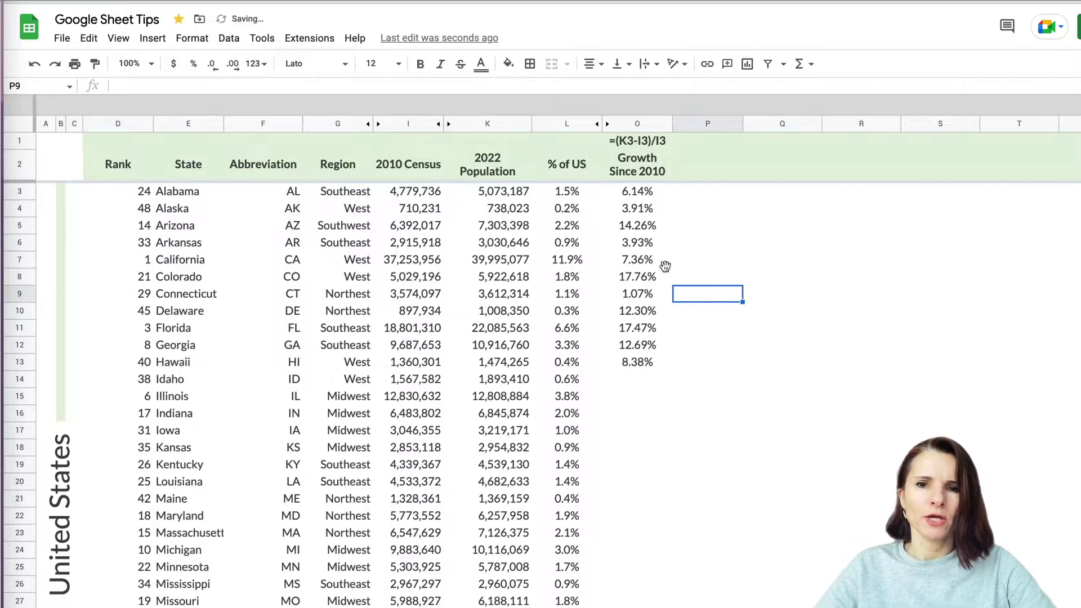
left_click(653, 193)
left_click_drag(673, 199, 670, 606)
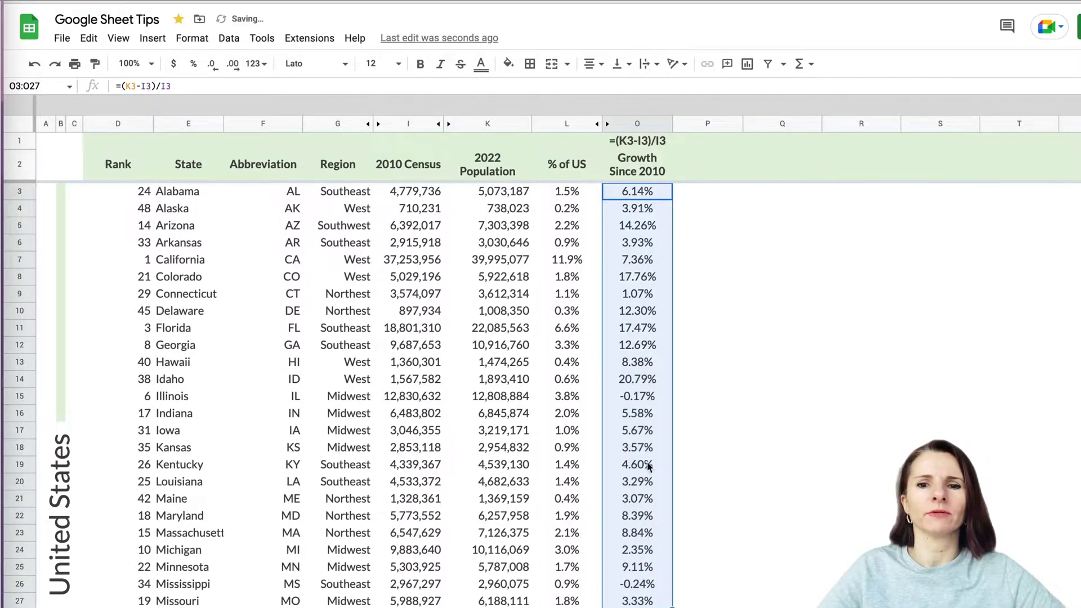
left_click(649, 399)
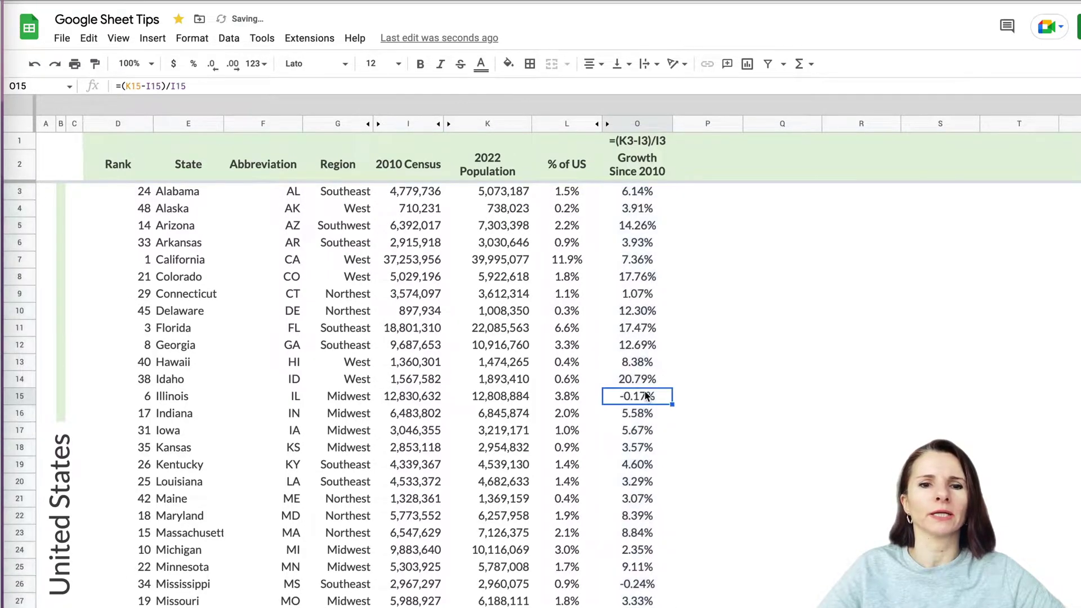
left_click(24, 397)
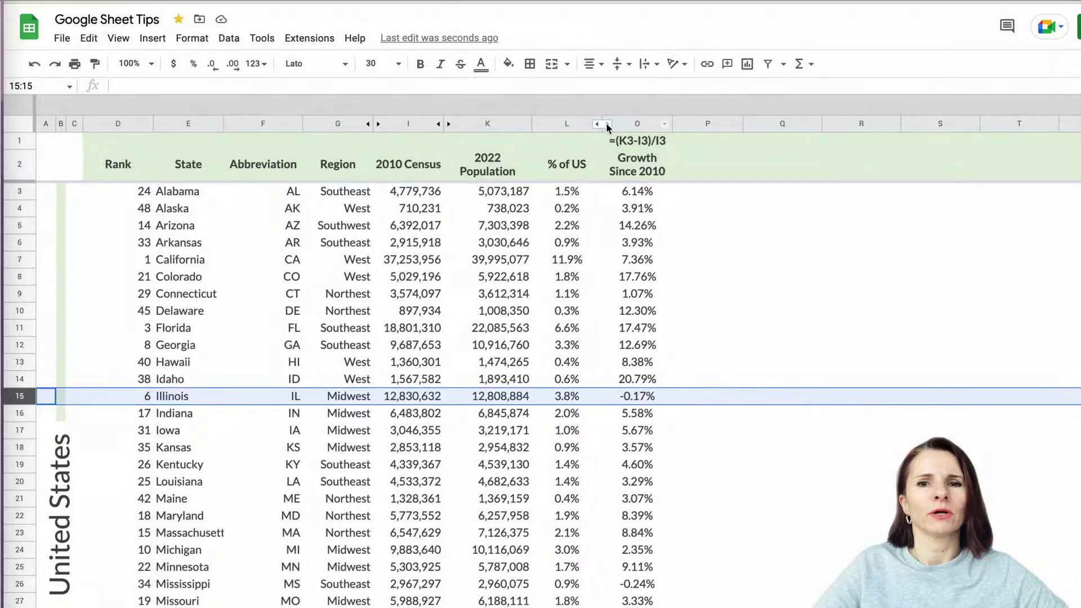
Unhide columns M and N and fill the Change from 2010 to 2022 and New Residents formulas from California down through Illinois
left_click(607, 123)
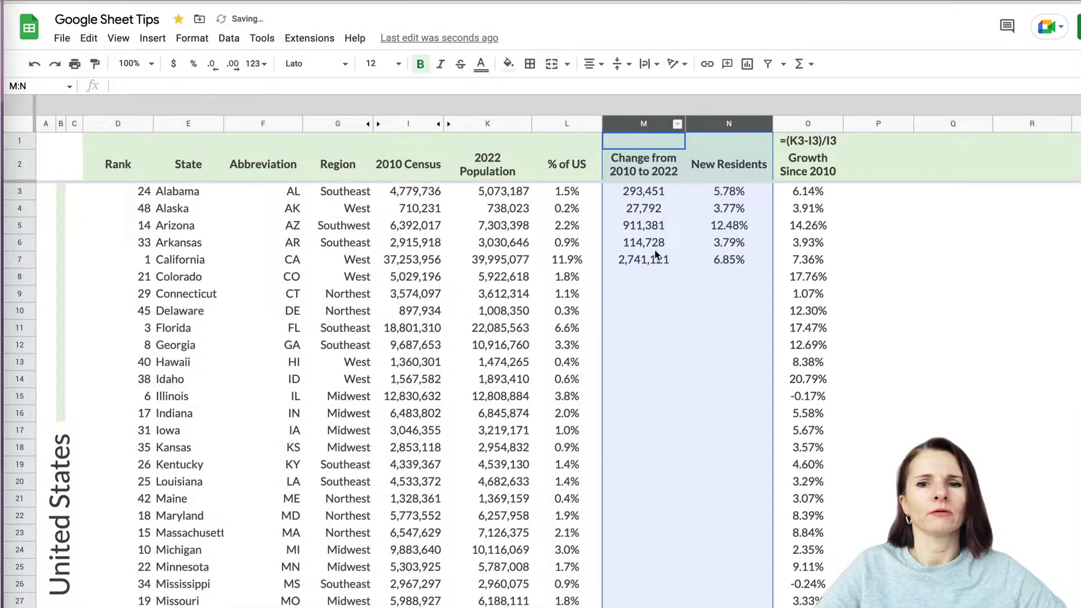
left_click_drag(645, 258, 776, 402)
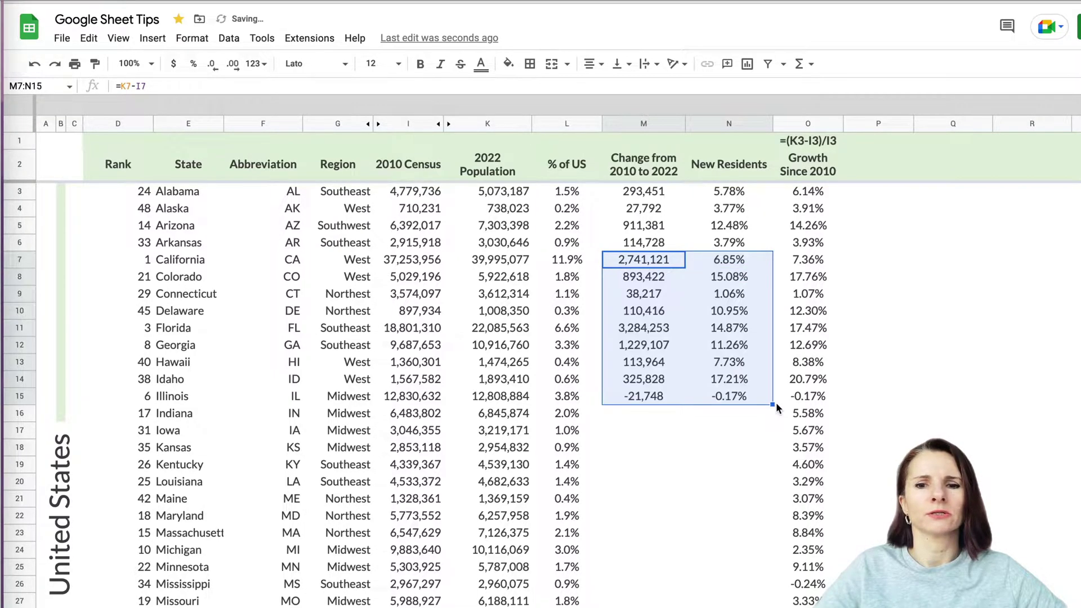
left_click(659, 401)
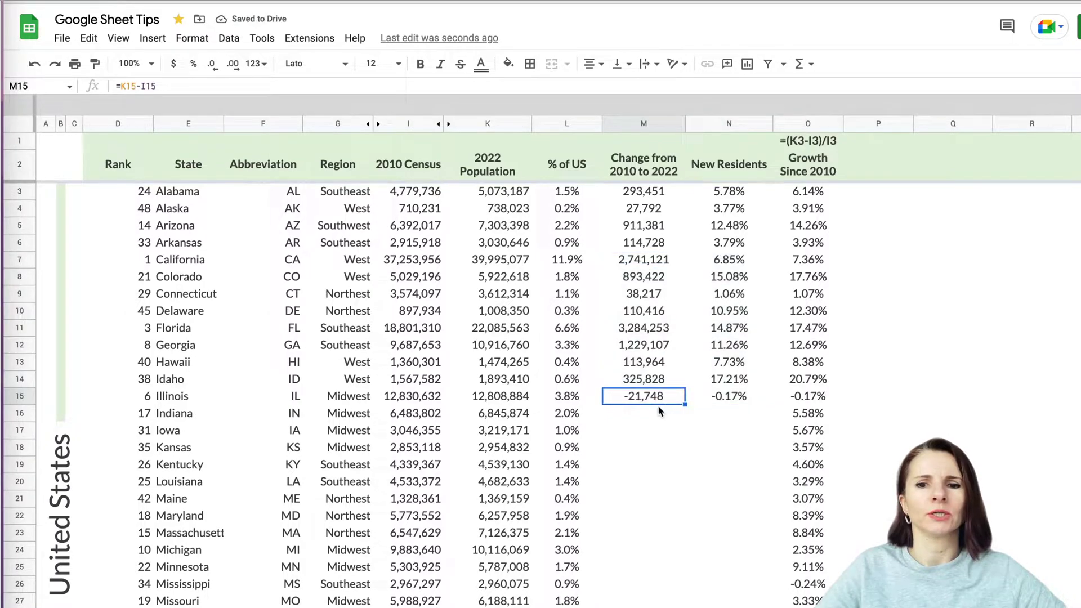
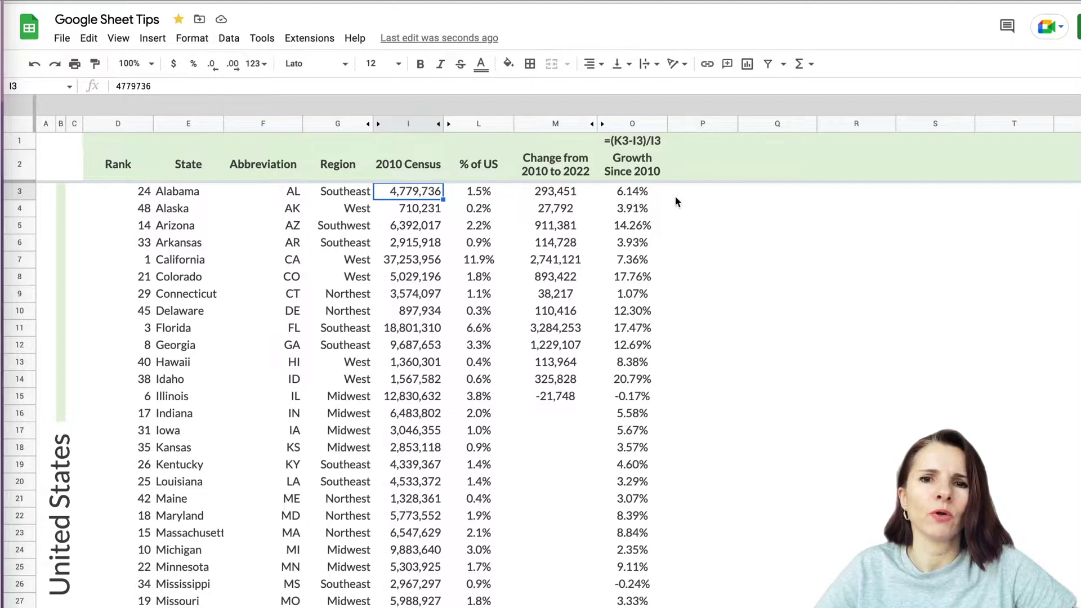
Enter =I3*O3 in P3 to multiply Alabama's 2010 census by its growth rate, and fill the formula down through Illinois in P15
left_click(701, 194)
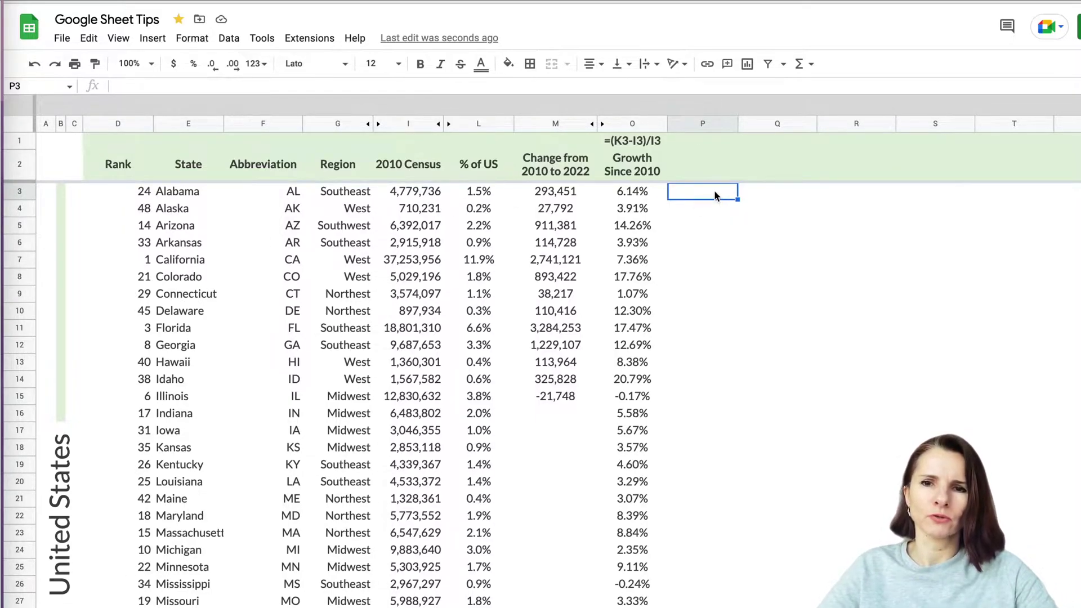
type("=")
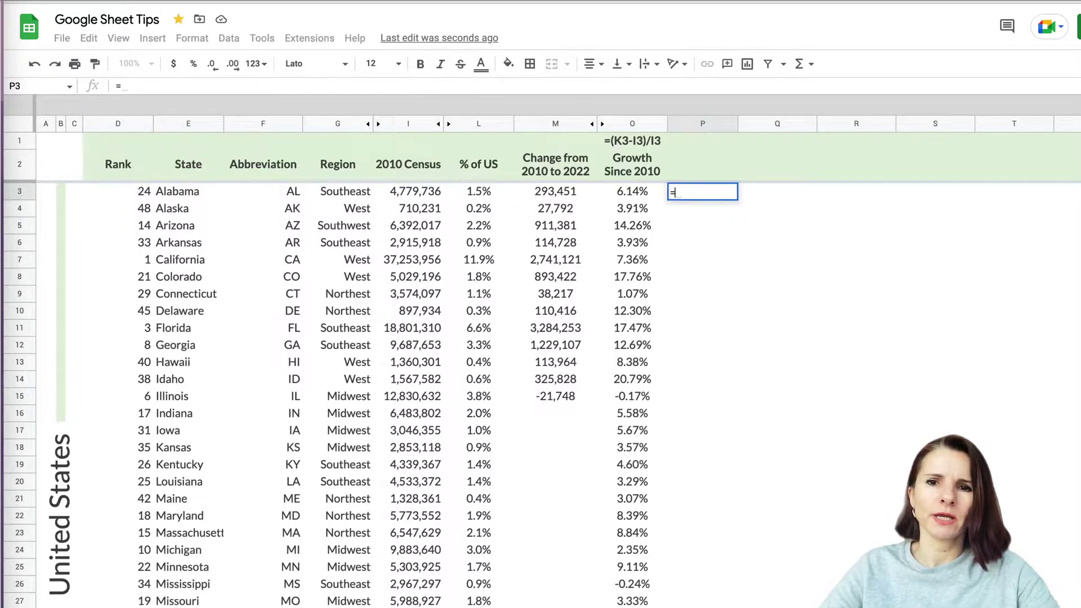
left_click(437, 192)
type("*")
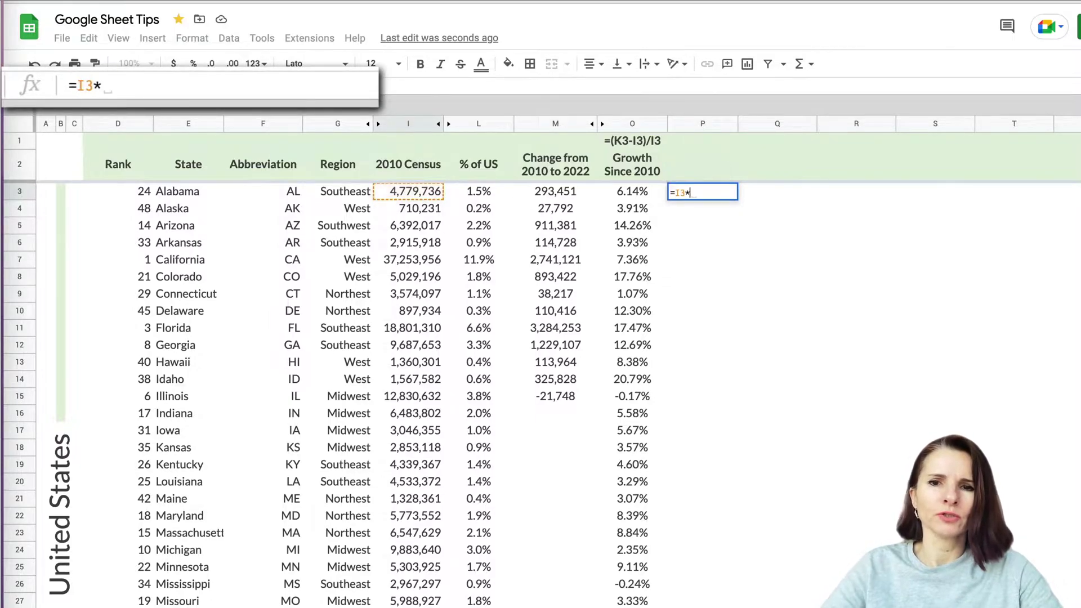
left_click(640, 195)
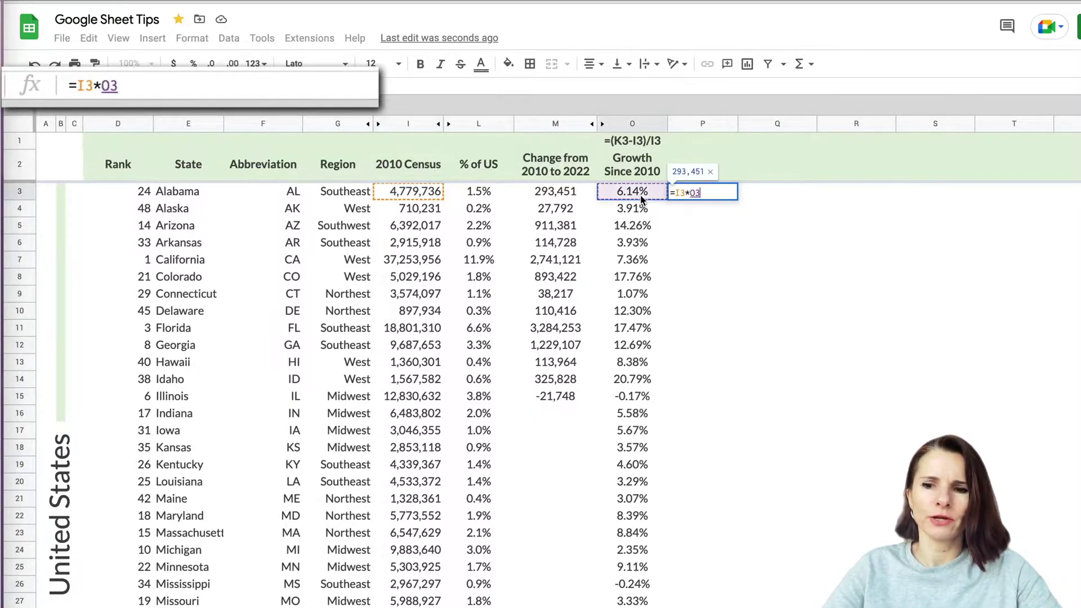
key("Return")
left_click(709, 191)
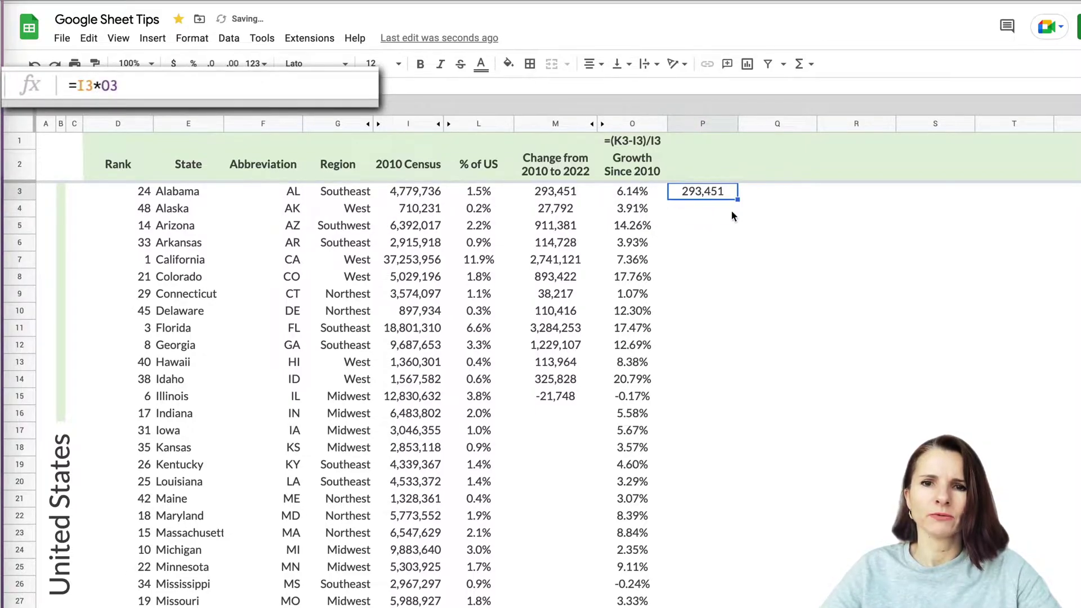
left_click_drag(737, 200, 737, 399)
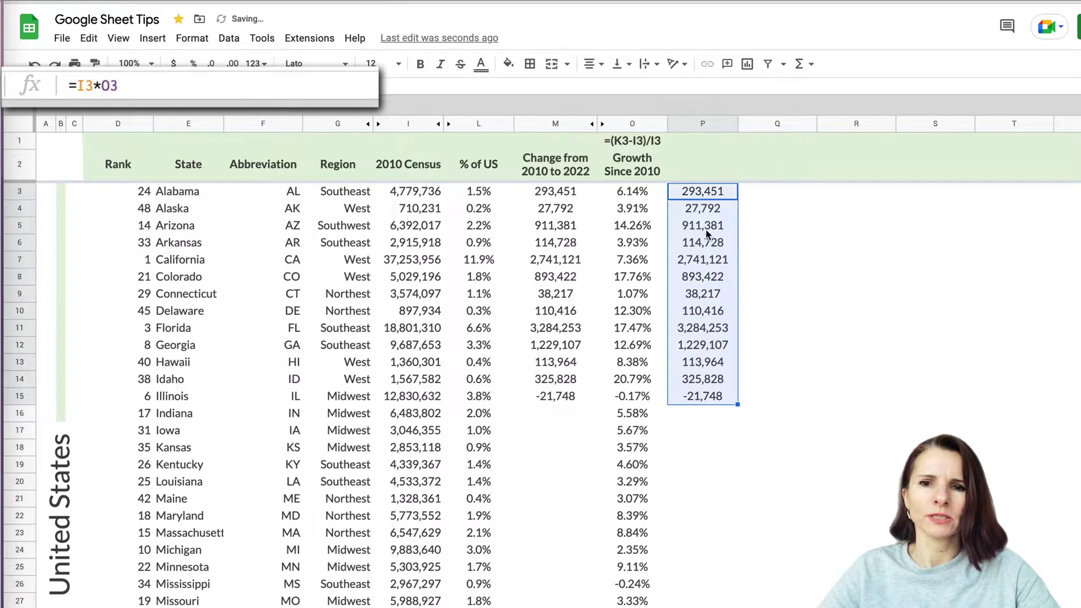
Unhide the 2022 Population column and check Alabama's change formula in M3 against its 2022 and 2010 populations
left_click(540, 190)
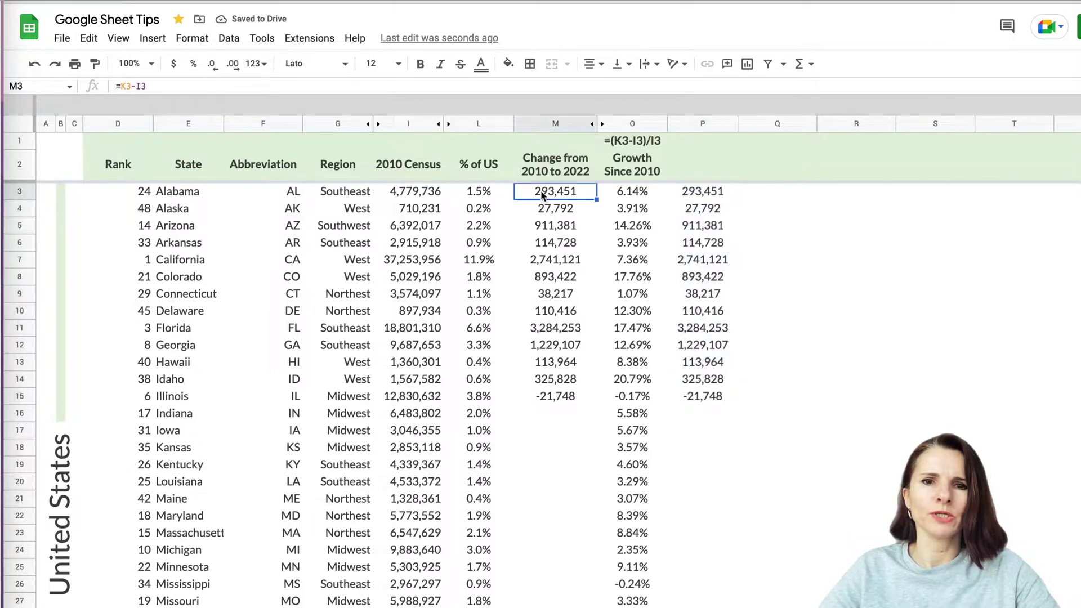
left_click(448, 124)
key("ctrl+z")
left_click(490, 194)
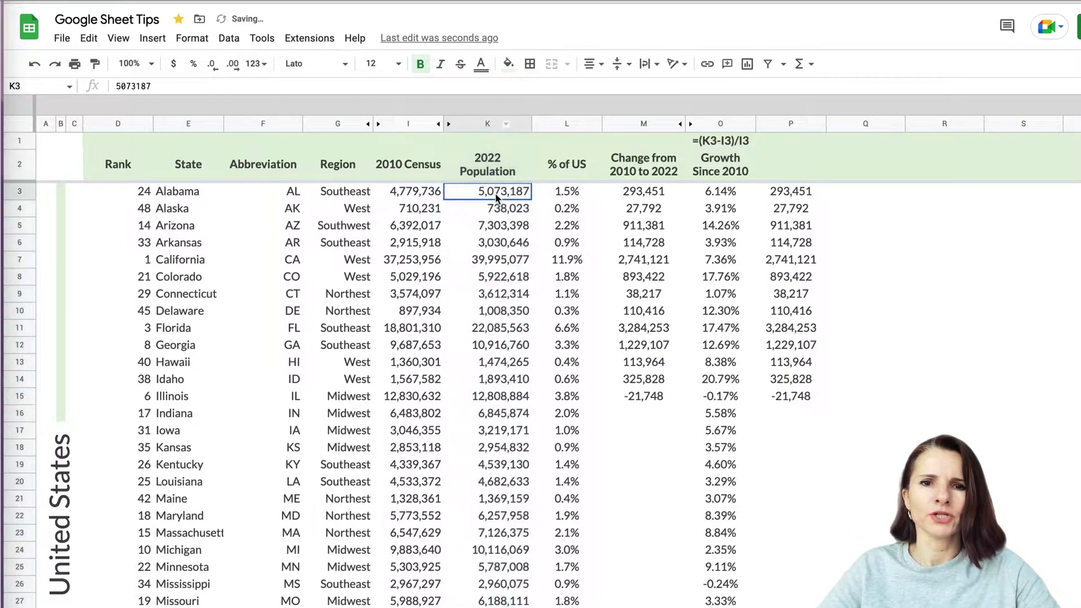
left_click(406, 199)
left_click(657, 195)
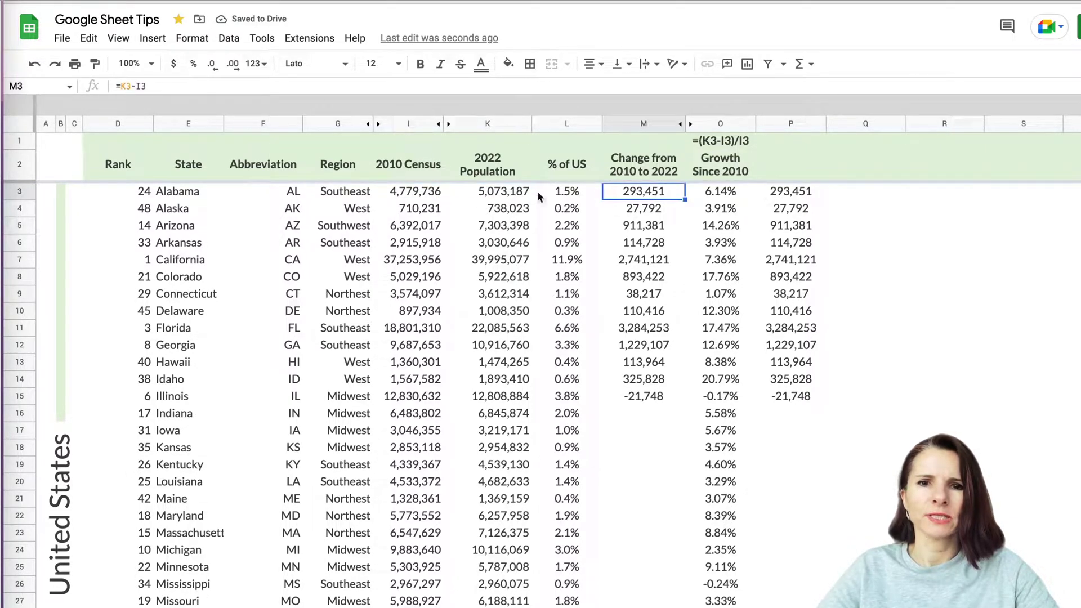
Compare Alabama's P3 formula with the growth formula in O3 and the population values in K3 and I3
left_click(798, 194)
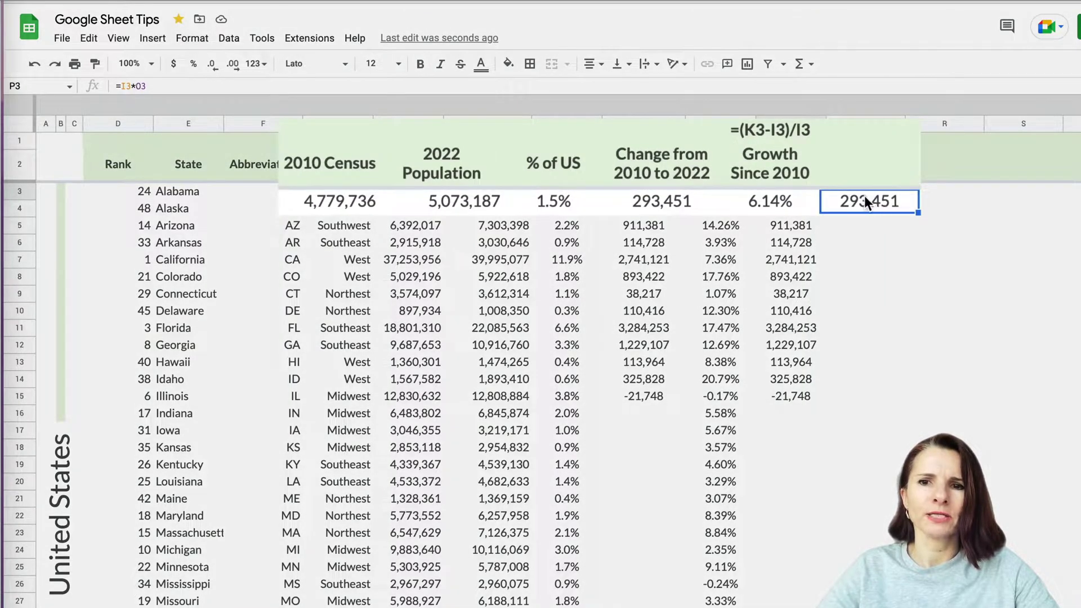
left_click(775, 202)
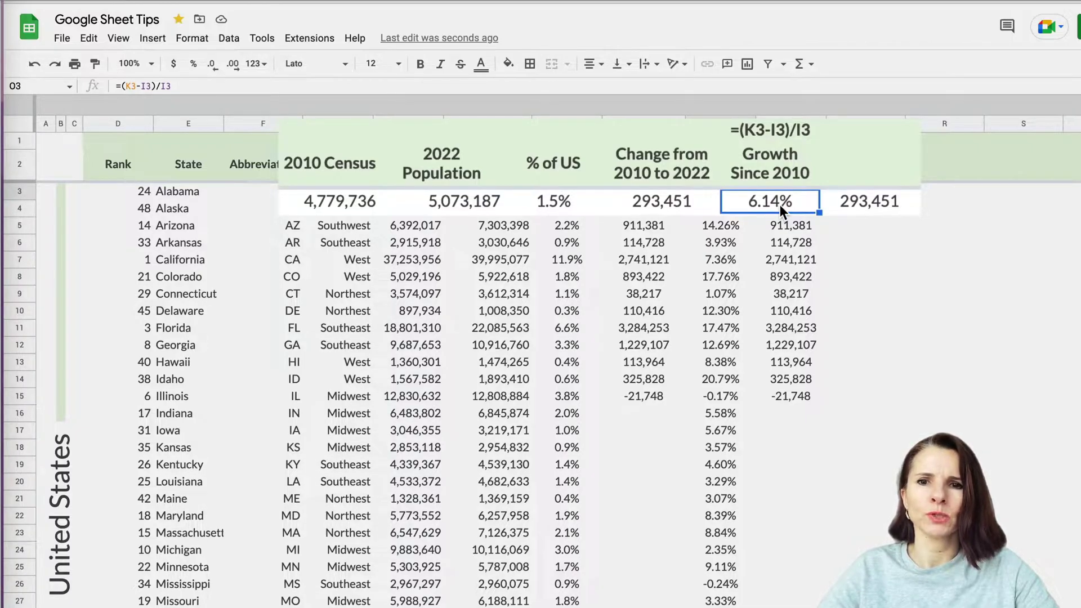
left_click(349, 206)
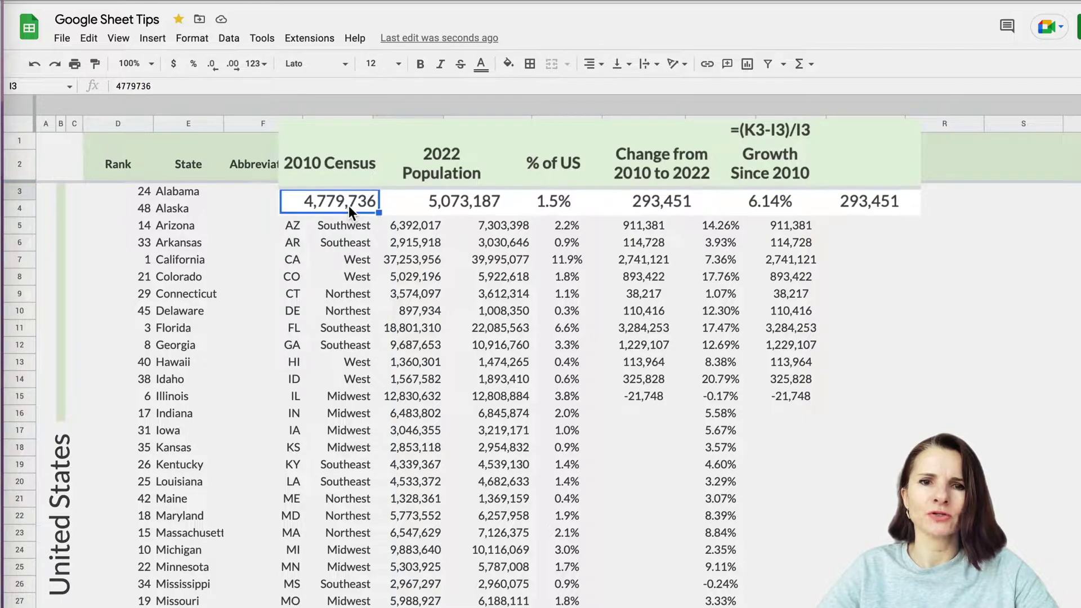
left_click(857, 213)
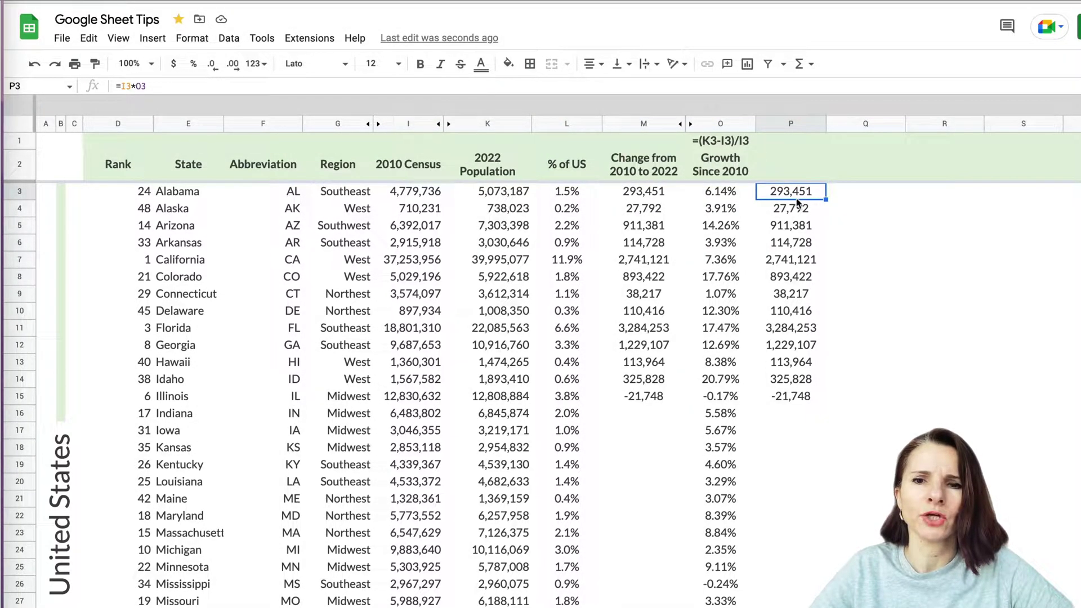
left_click(726, 195)
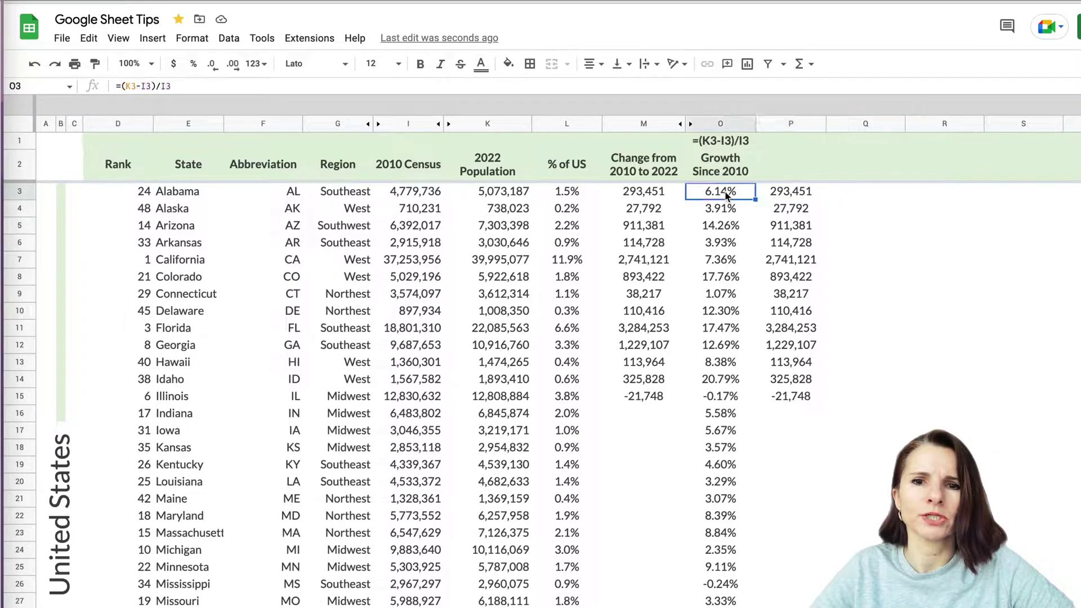
left_click(504, 194)
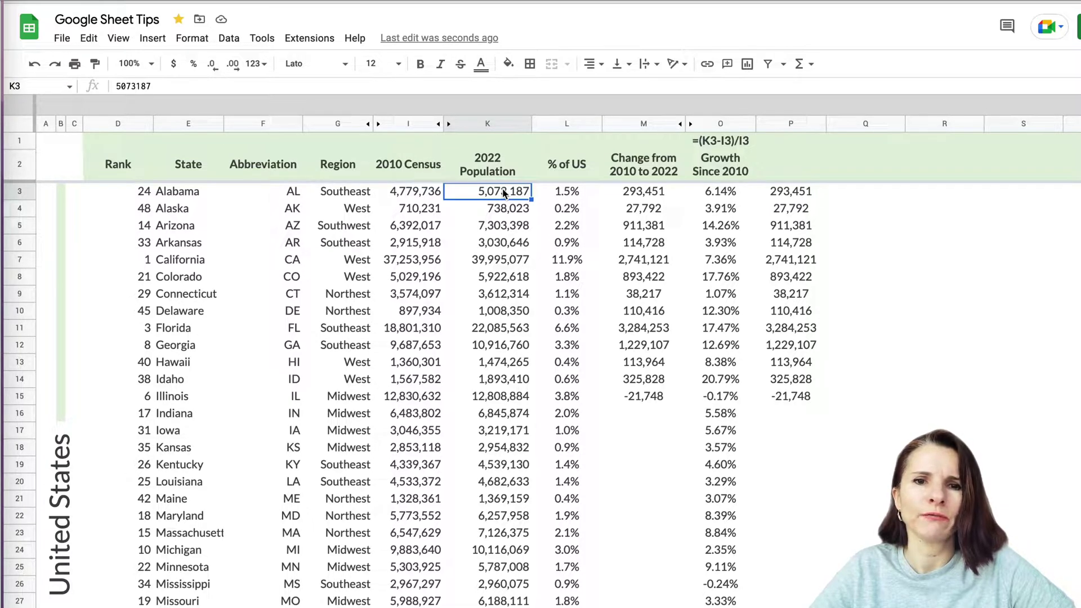
left_click(396, 194)
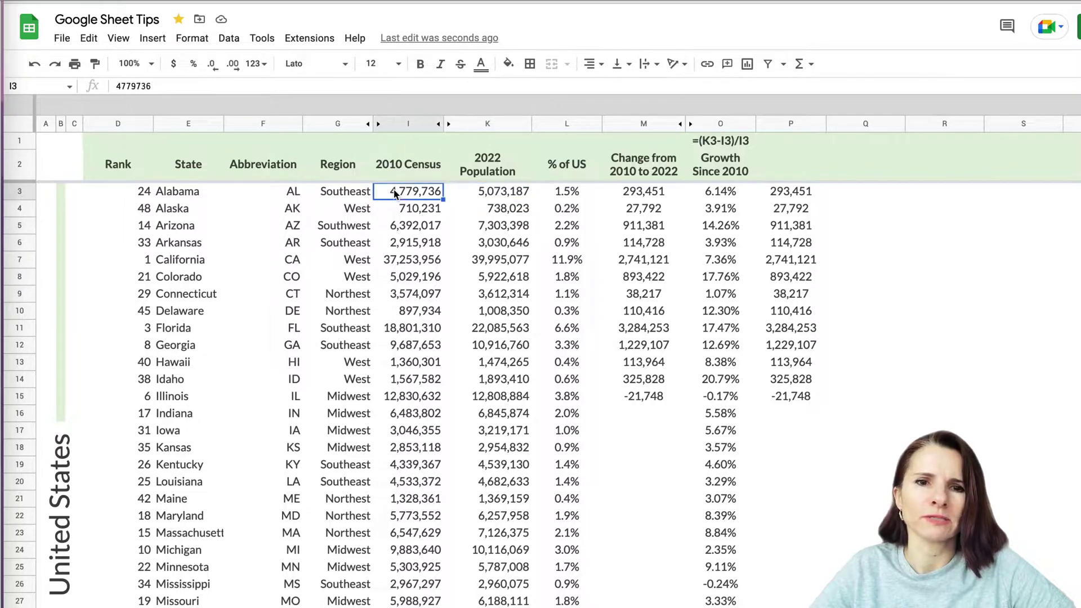
left_click(791, 197)
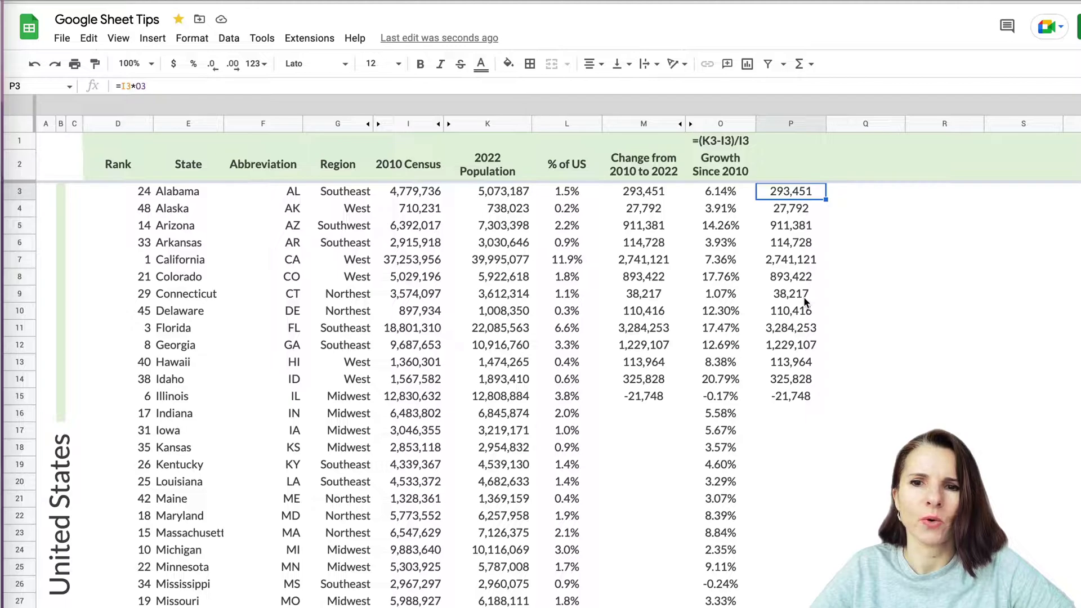
left_click(792, 414)
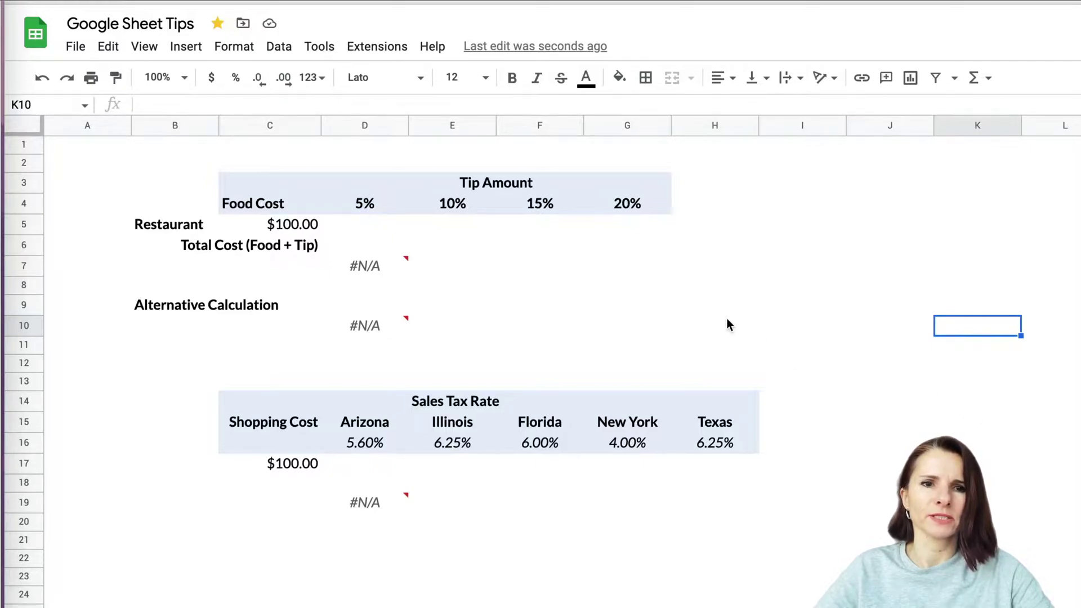
Examine the restaurant food cost in C5, the tip percentages in D4:G4, and the empty tip amount cells beneath them
left_click(367, 224)
left_click(857, 240)
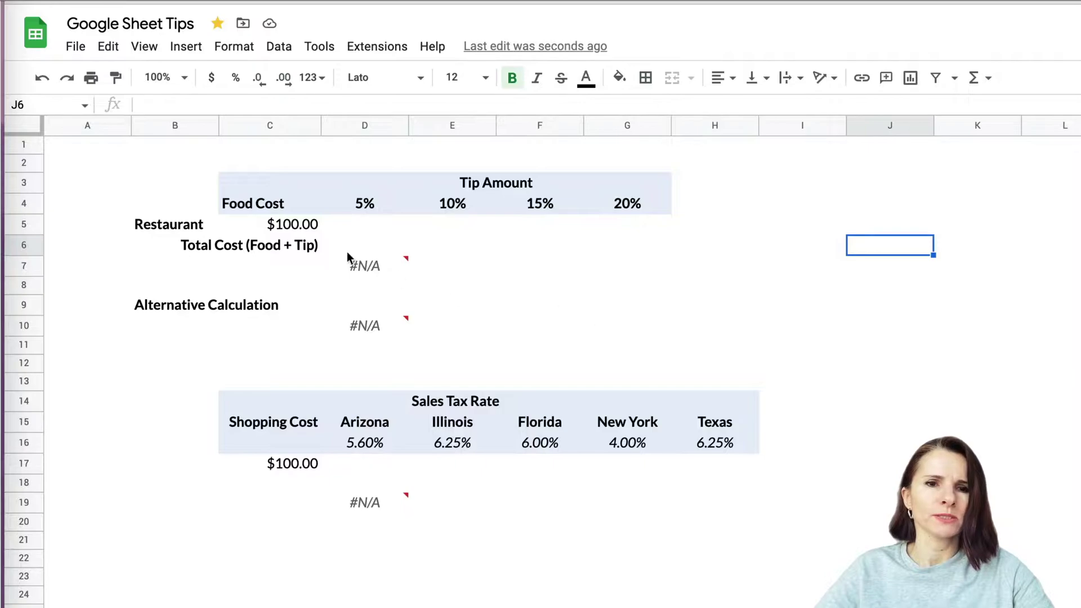
left_click(286, 225)
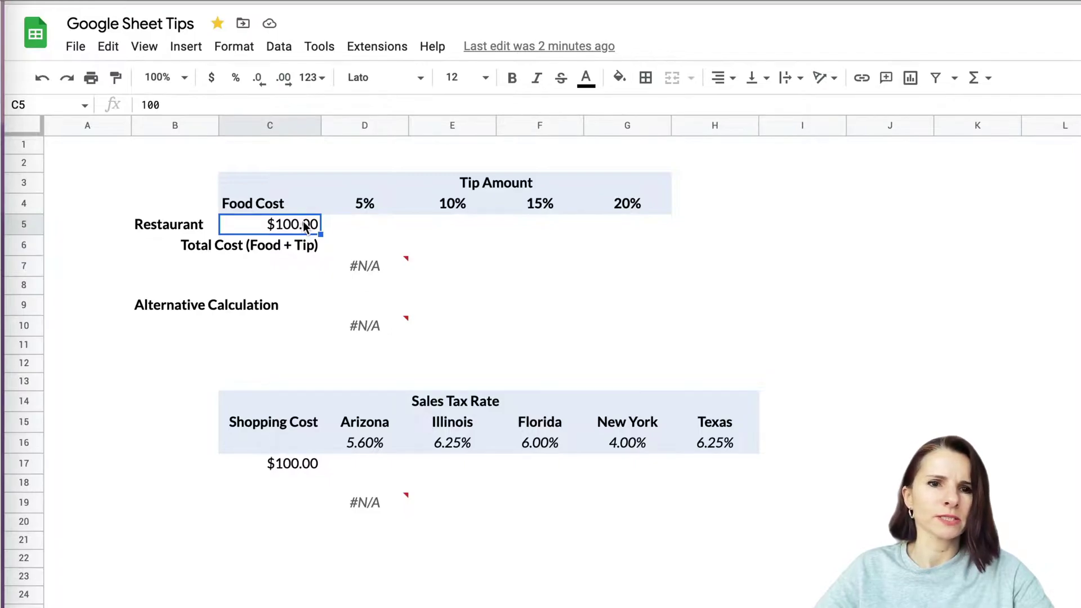
left_click(373, 224)
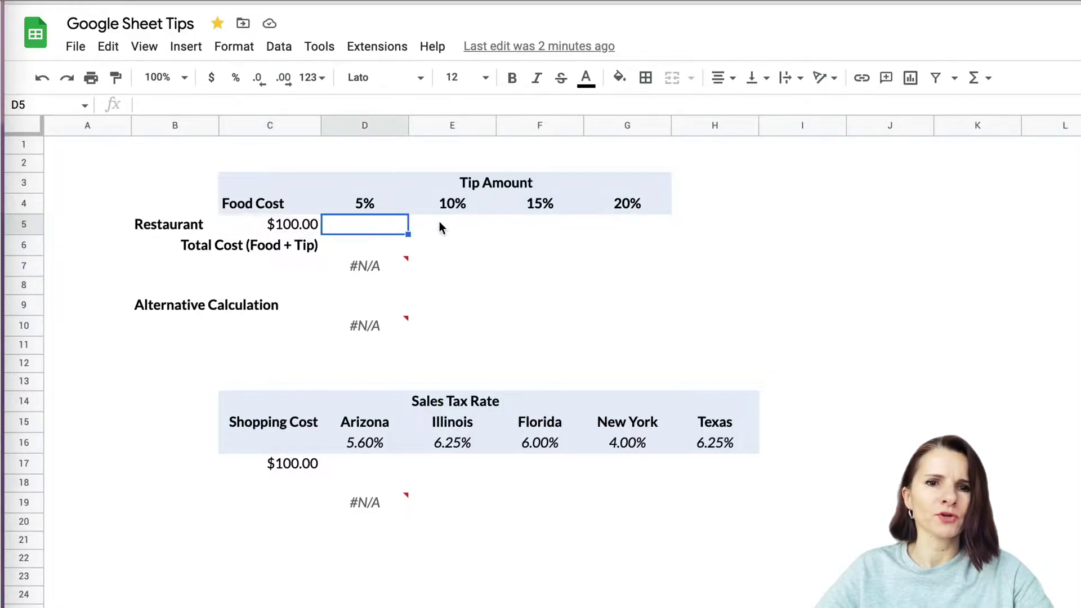
left_click(479, 228)
left_click(554, 229)
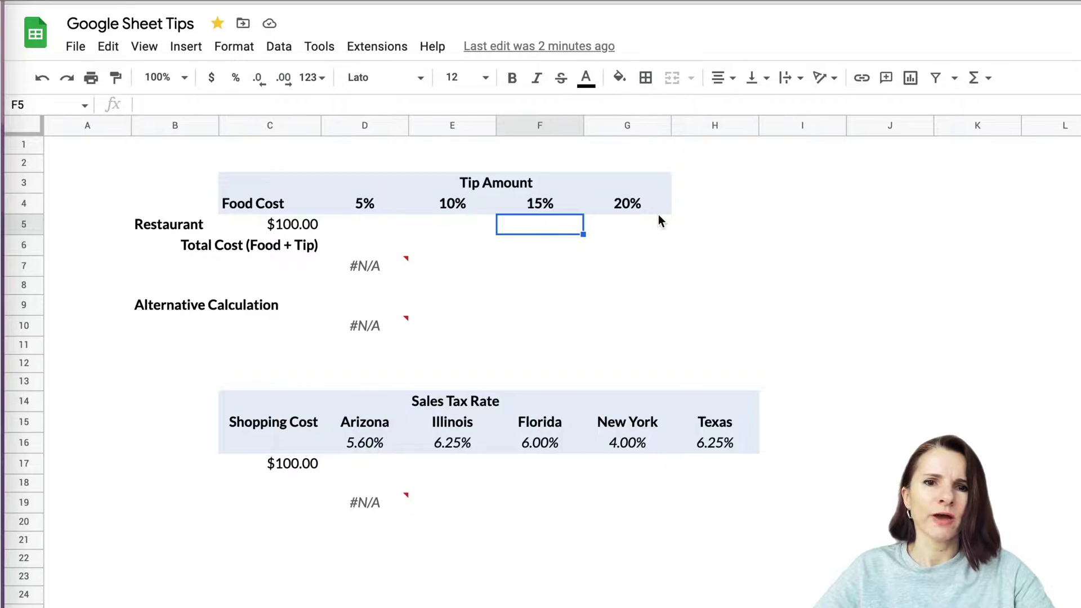
left_click(638, 223)
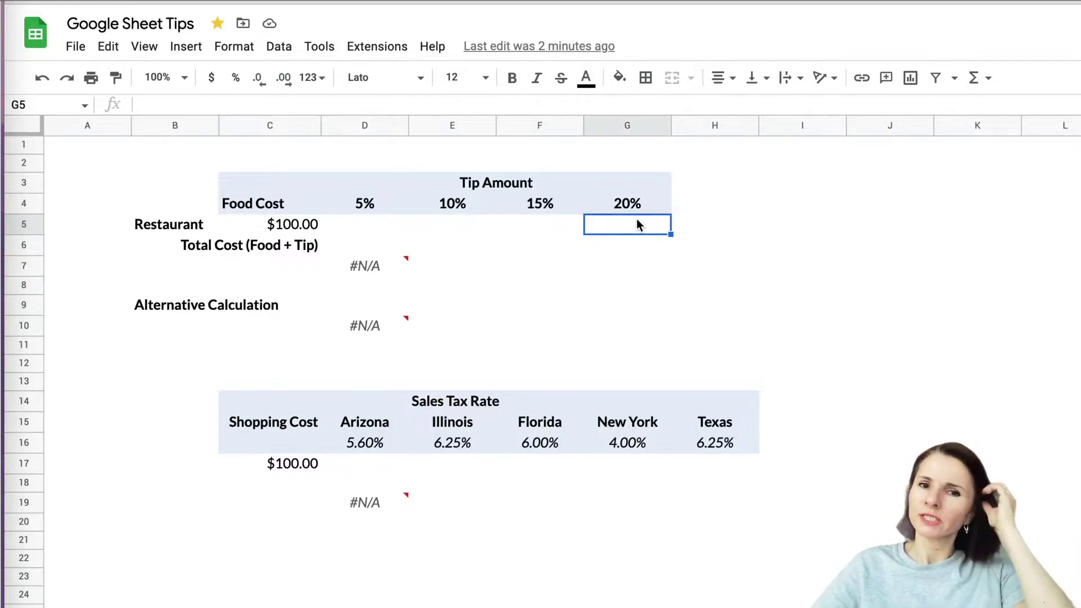
left_click(376, 225)
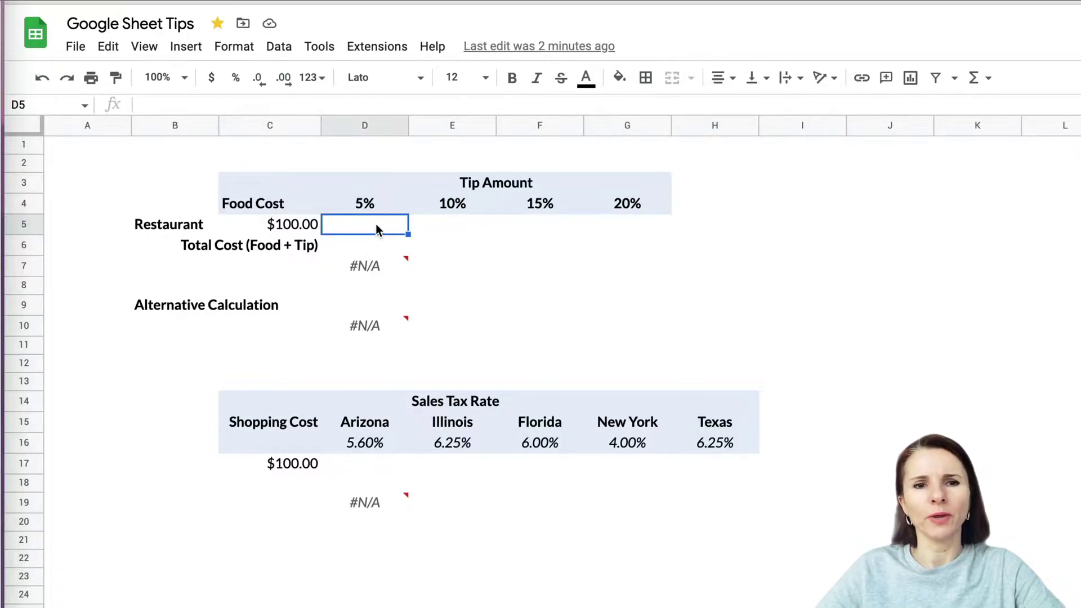
left_click(309, 227)
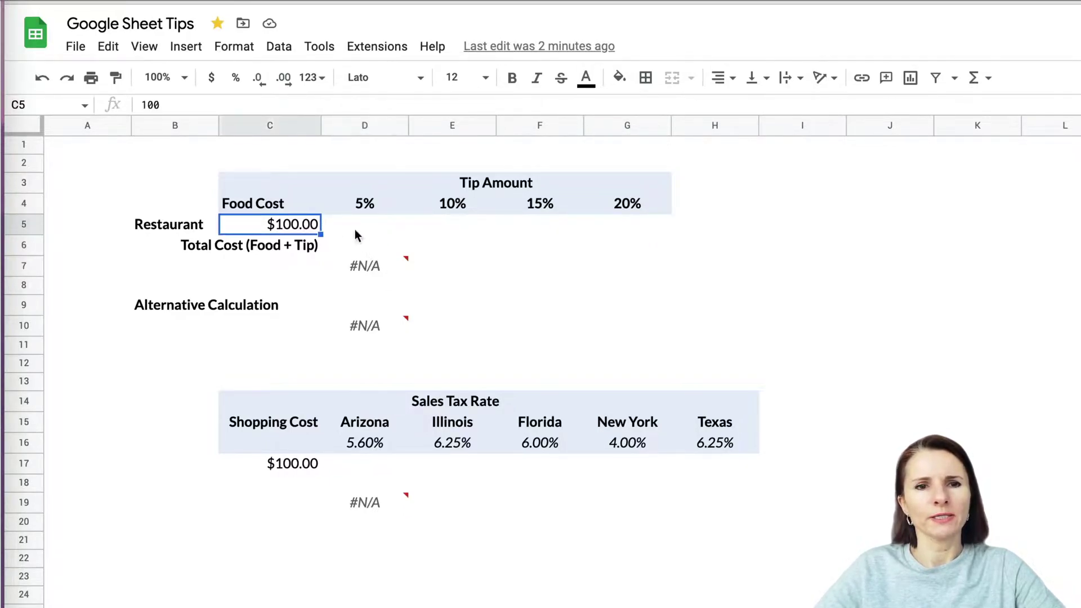
left_click(376, 226)
left_click(378, 209)
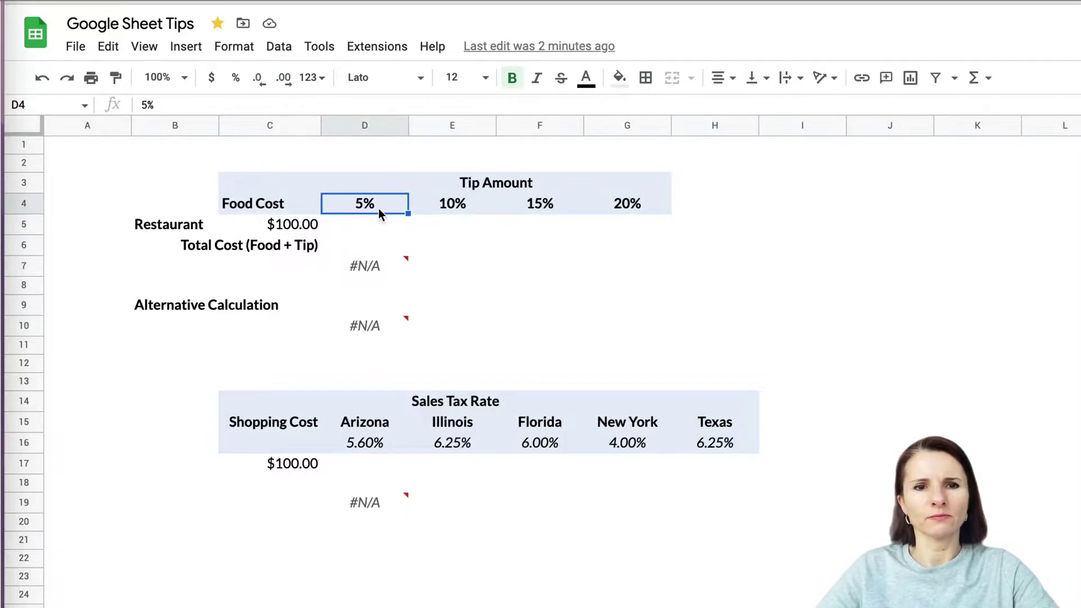
left_click_drag(453, 207, 634, 204)
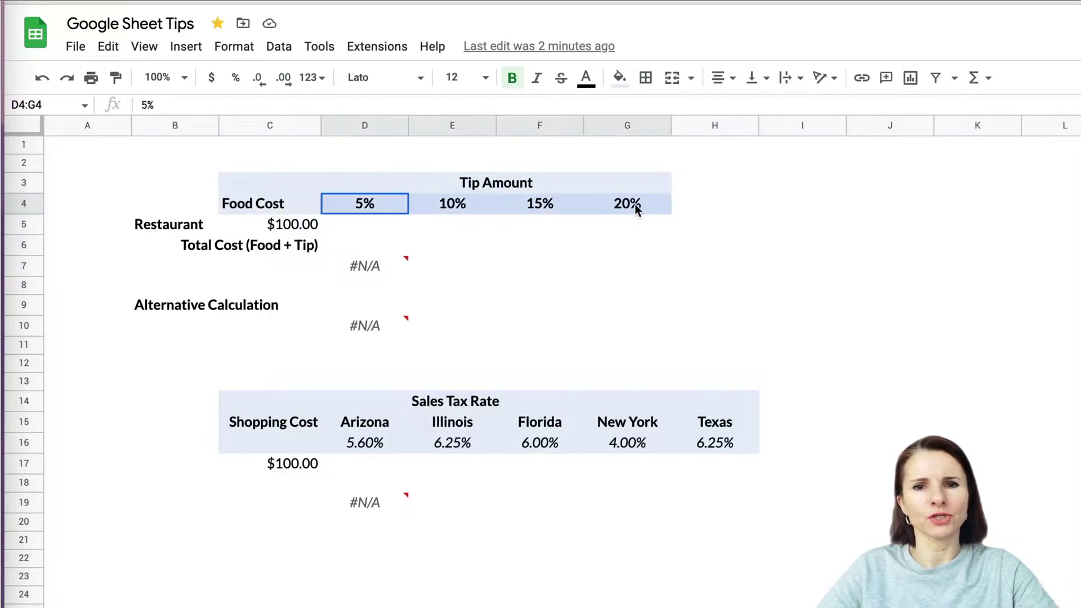
Enter =$C$5*D4 in D5 to calculate the 5% tip on the food cost, and fill the formula across through G5
left_click(390, 228)
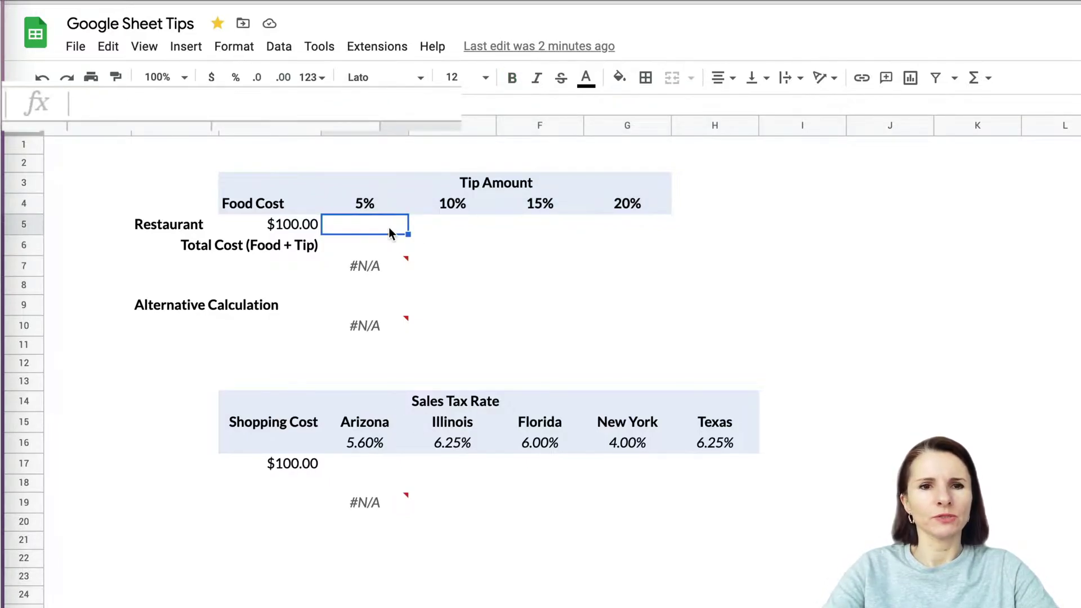
type("=")
left_click(295, 227)
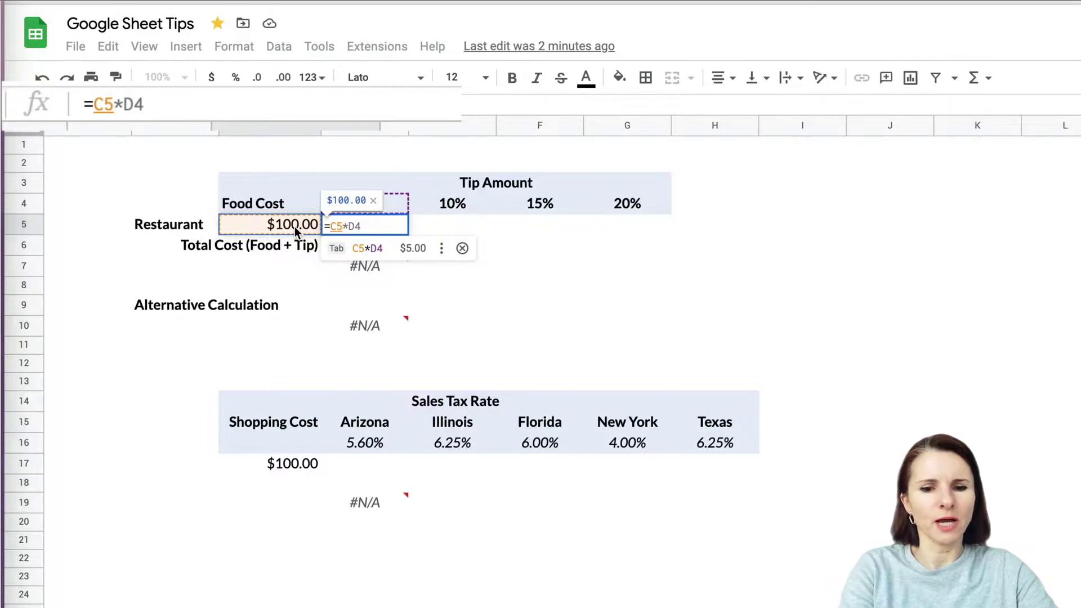
key("F4")
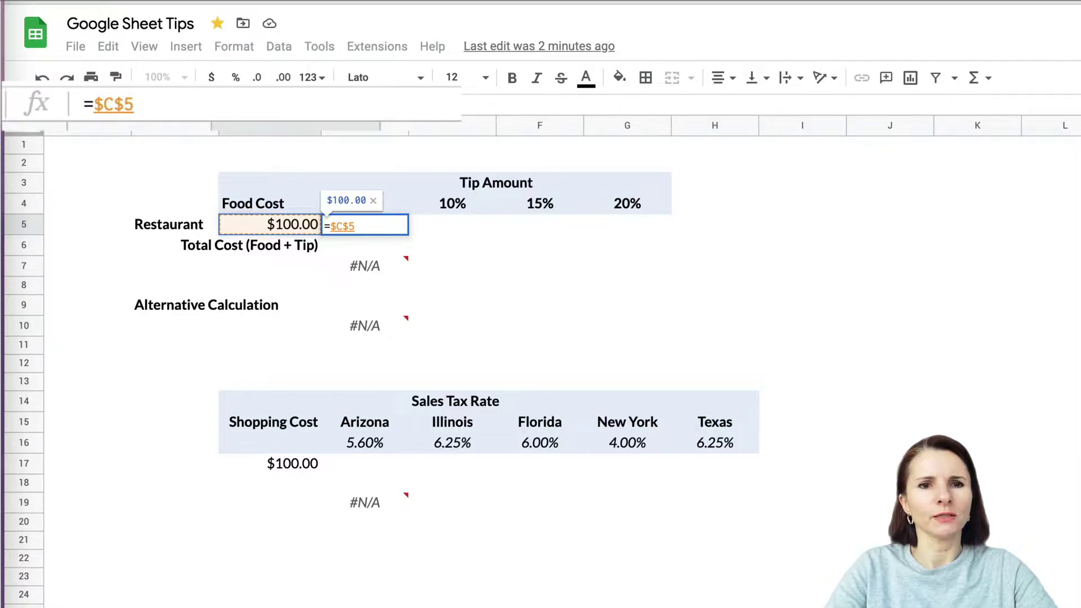
type("*")
left_click(377, 207)
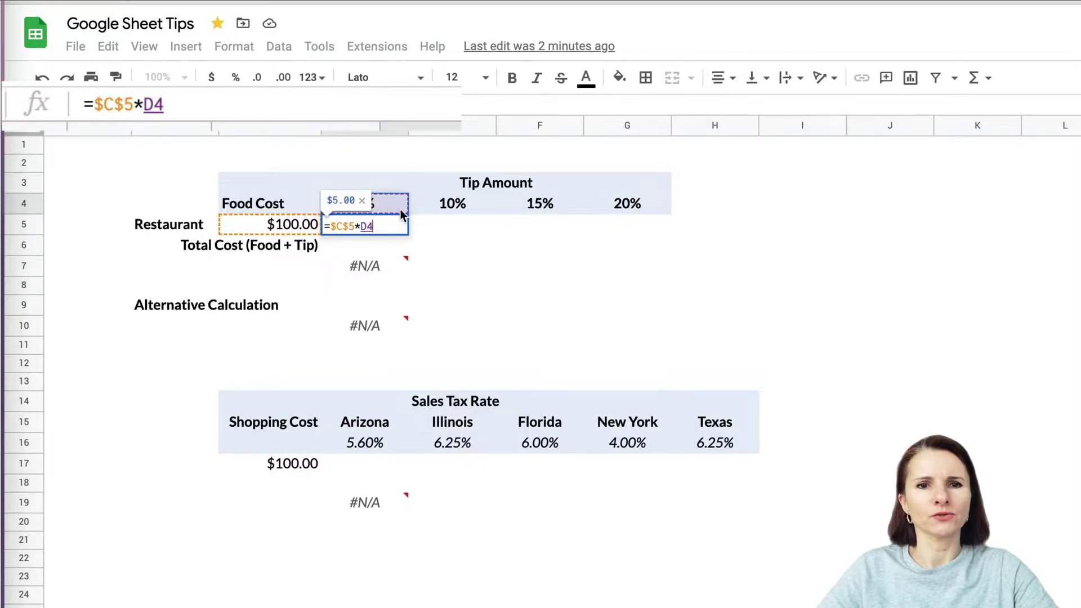
key("Return")
left_click(392, 230)
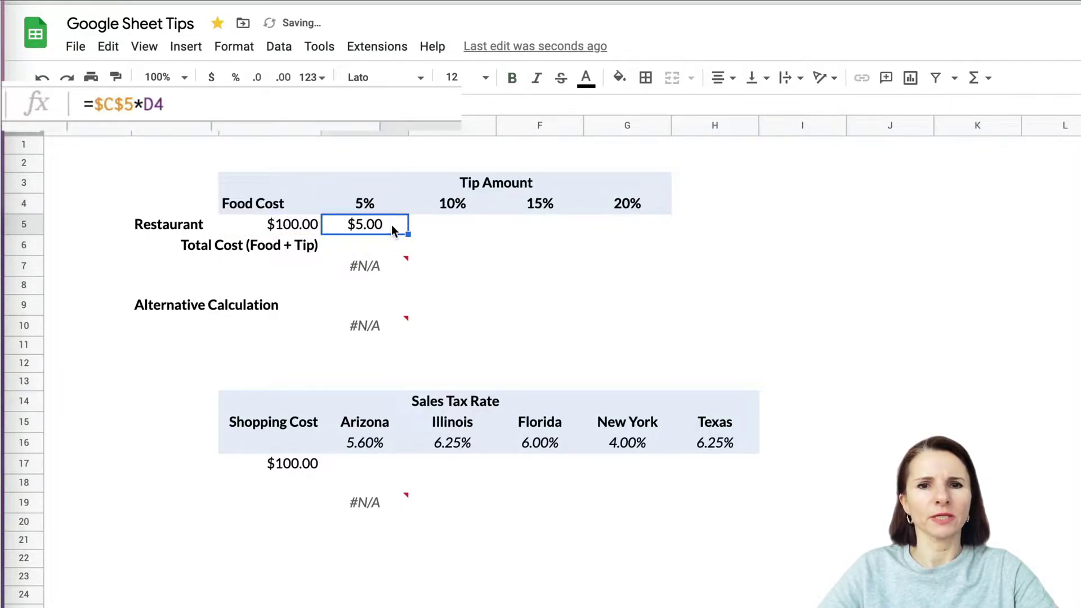
left_click_drag(408, 234, 648, 232)
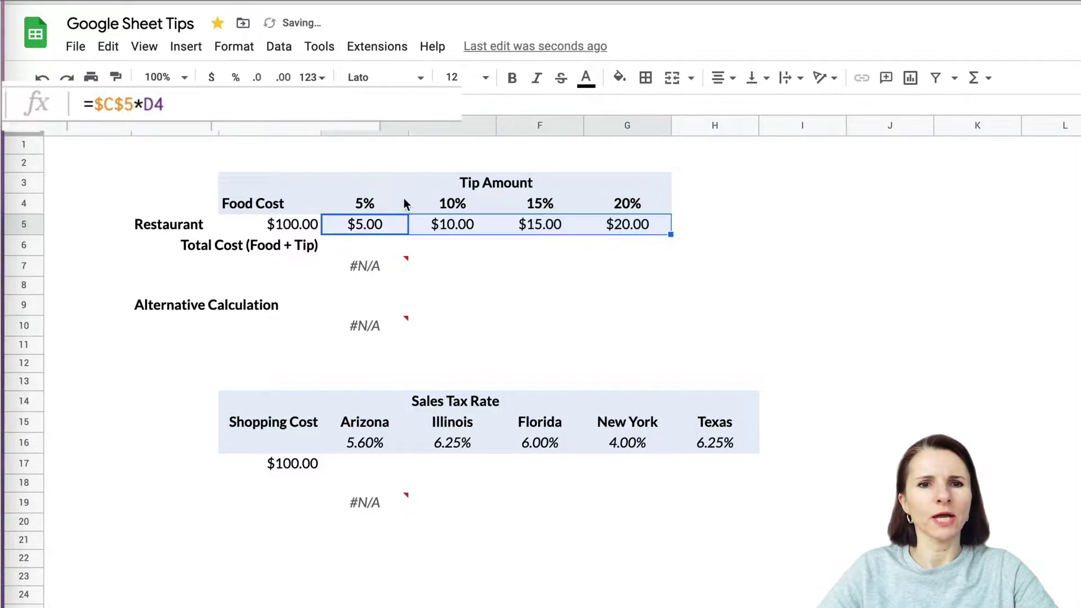
left_click(372, 230)
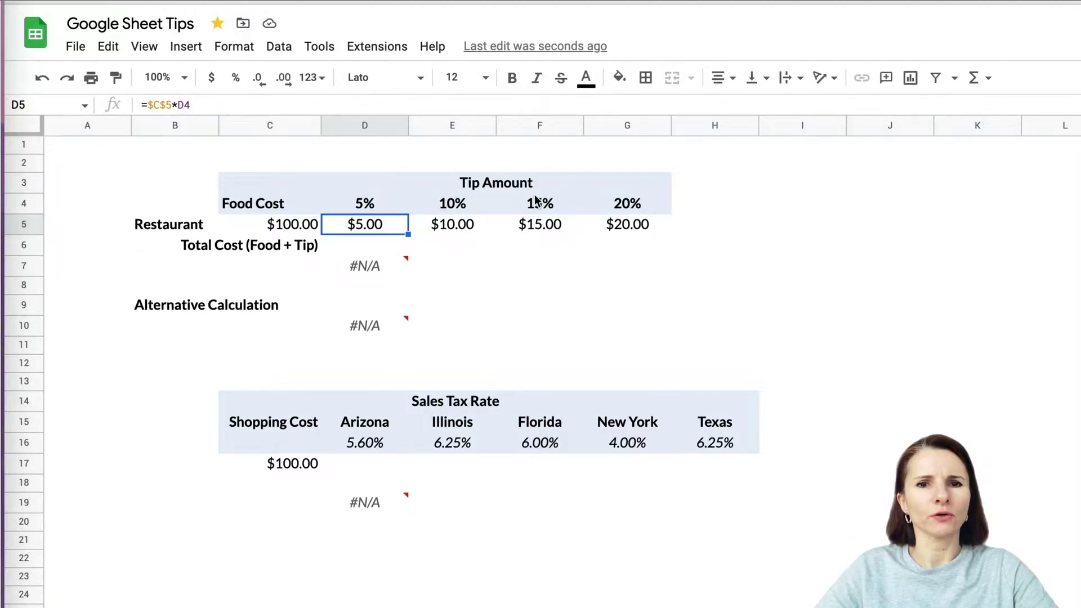
Enter =$C$5+D5 in D6 to add the tip to the food cost, and fill the total cost formula across through G6
left_click(376, 248)
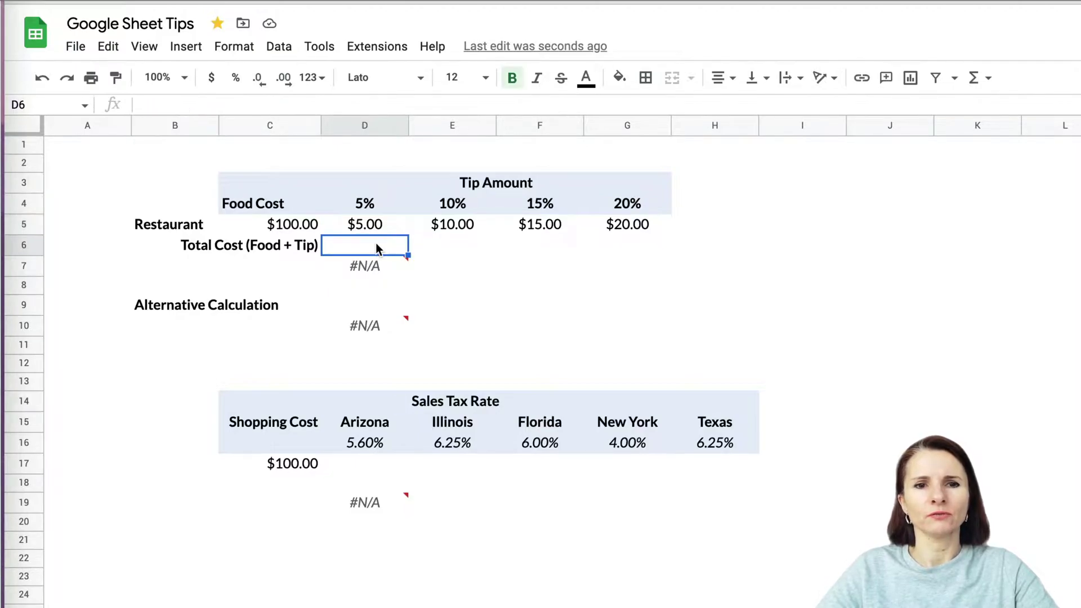
type("=")
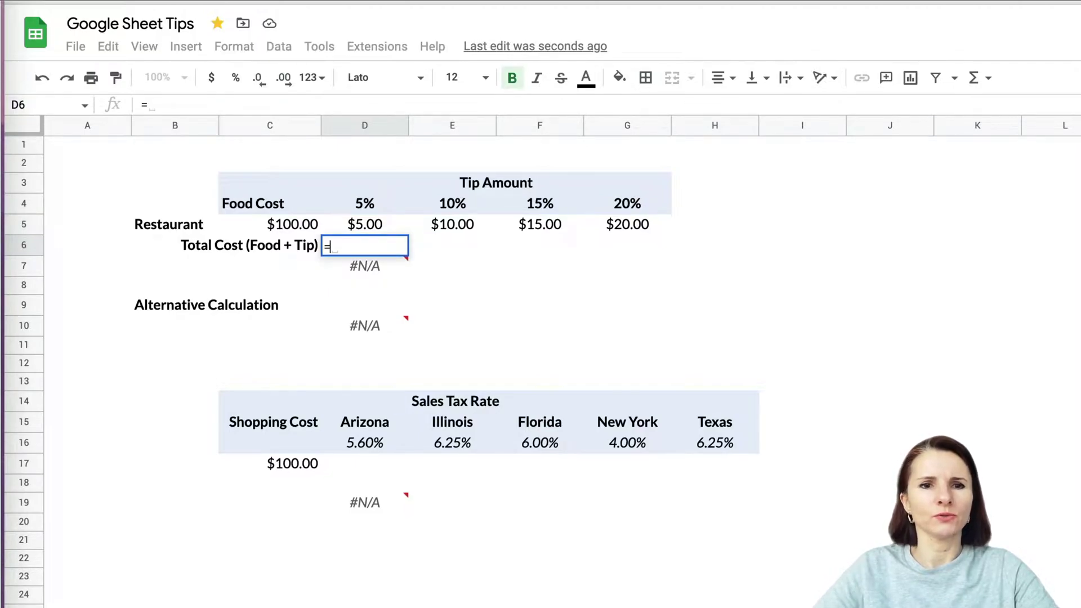
left_click(303, 231)
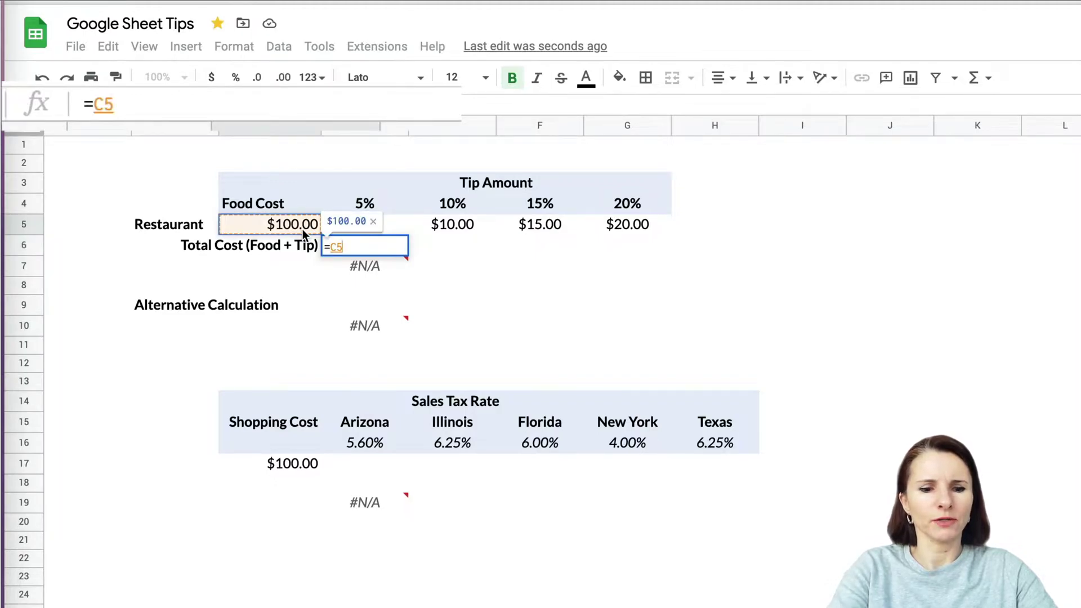
key("F4")
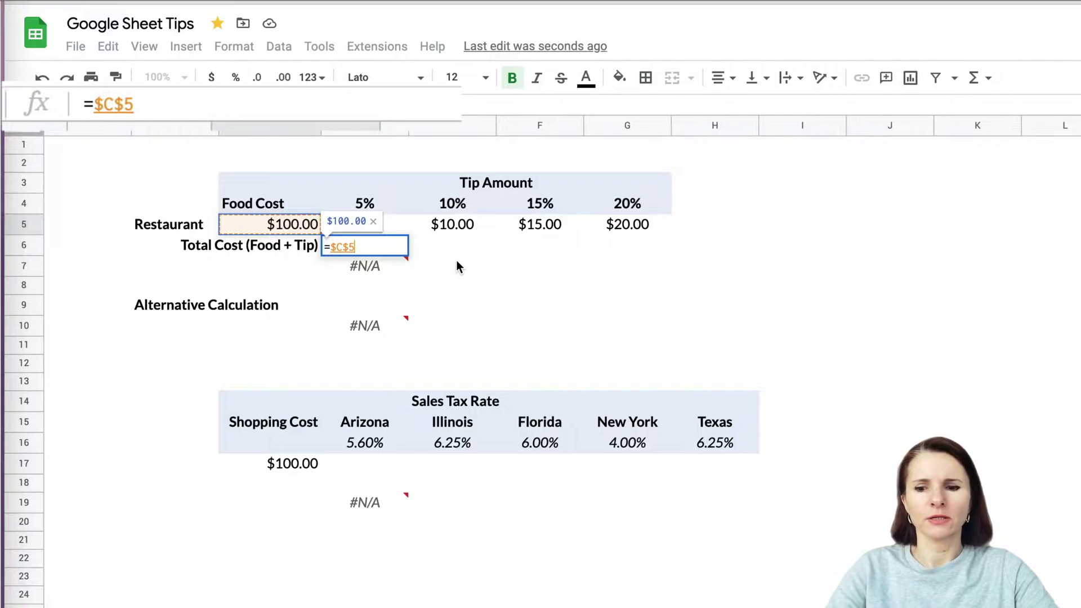
type("+")
left_click(387, 225)
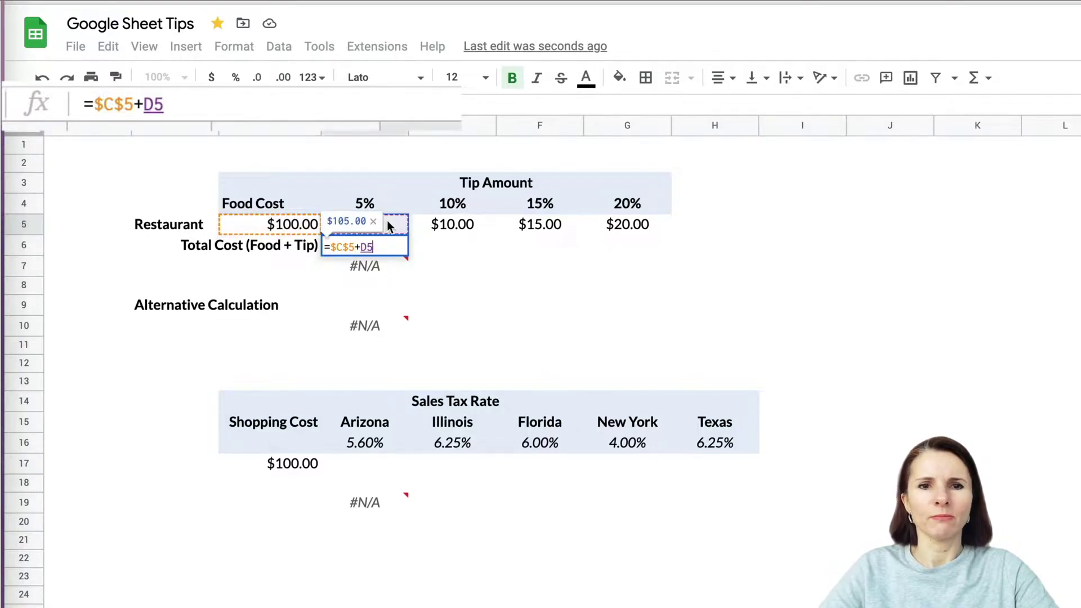
key("Return")
left_click(382, 249)
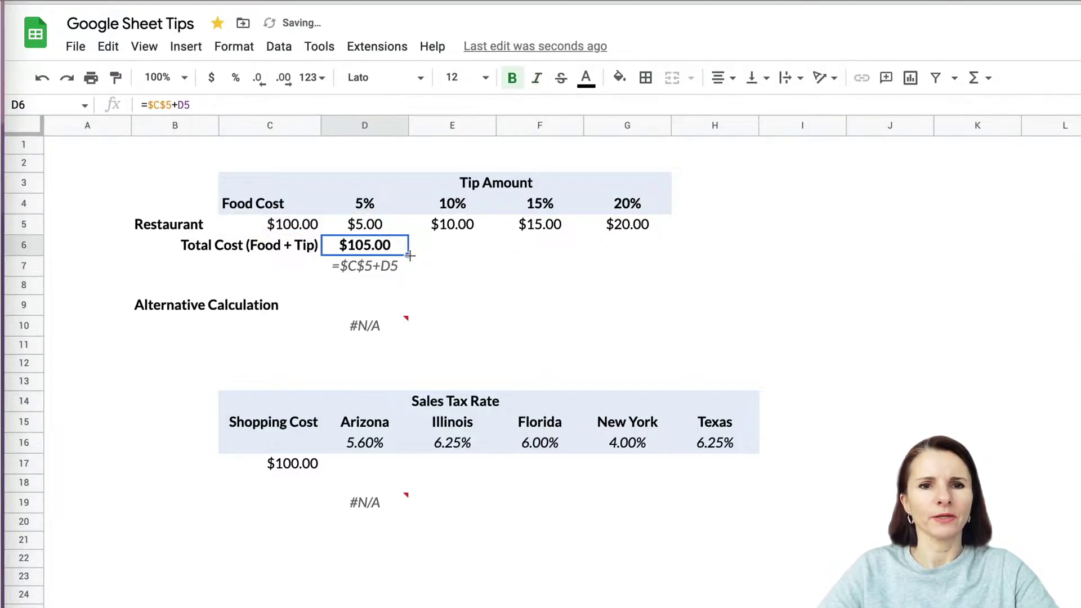
left_click_drag(408, 255, 670, 255)
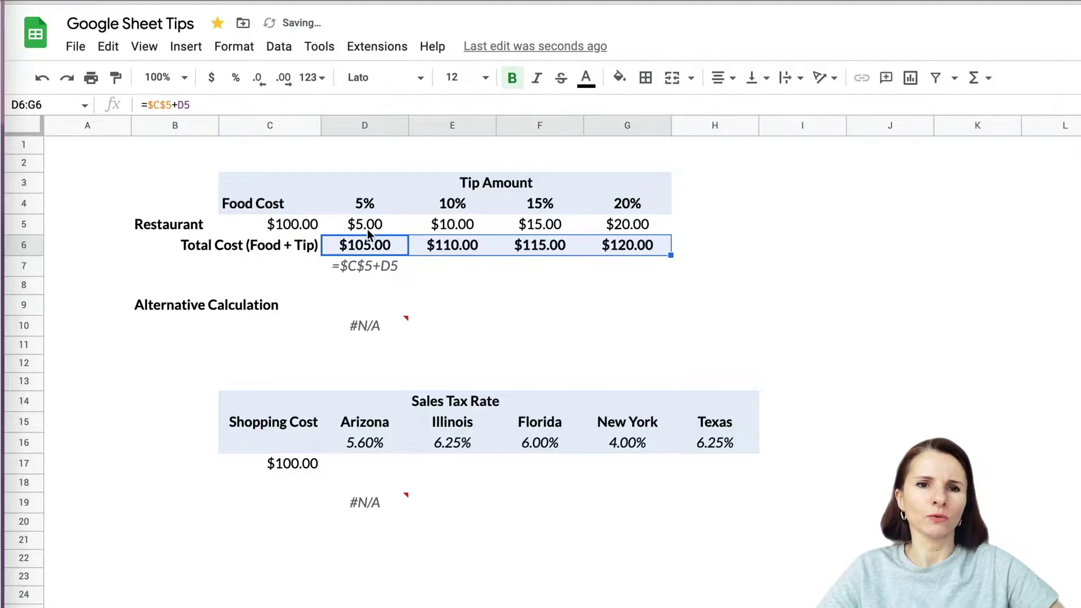
left_click(366, 244)
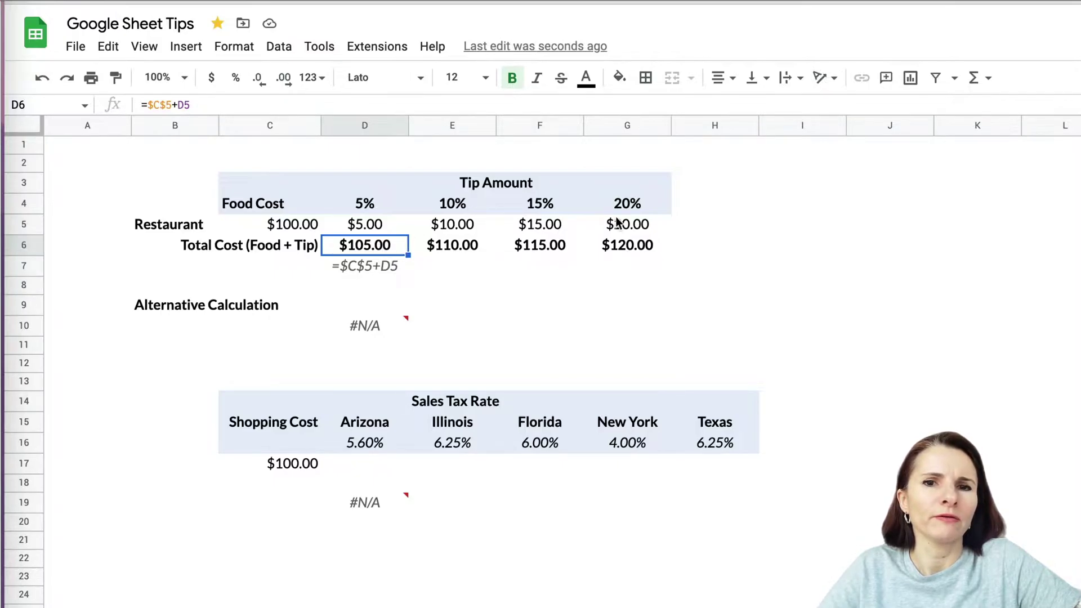
left_click(651, 247)
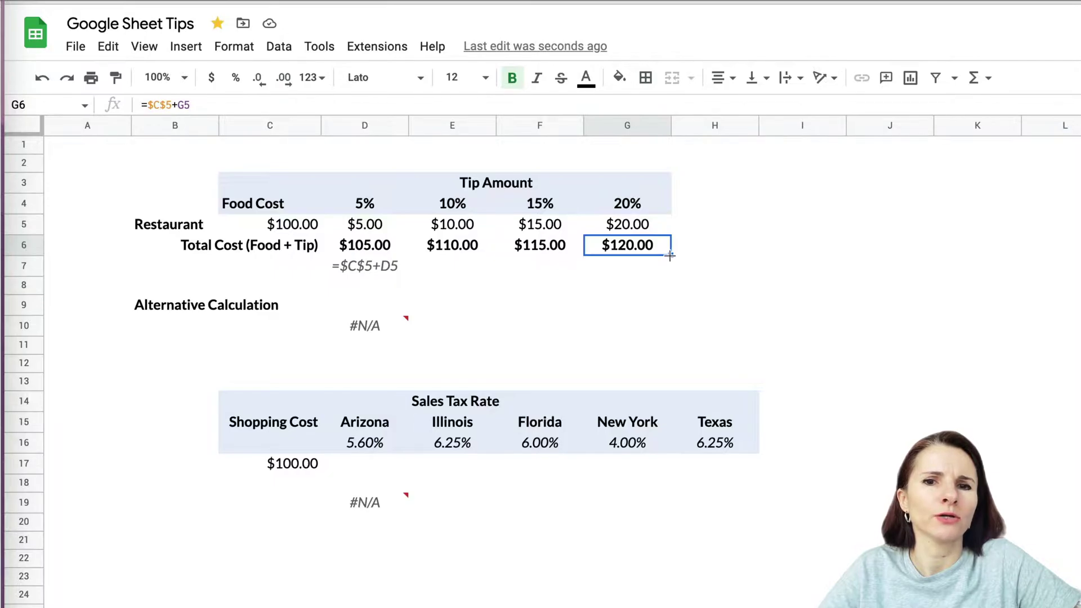
Enter =$C$5+($C$5*D4) in D9 as the alternative total cost calculation, and fill it across through G9
left_click(366, 308)
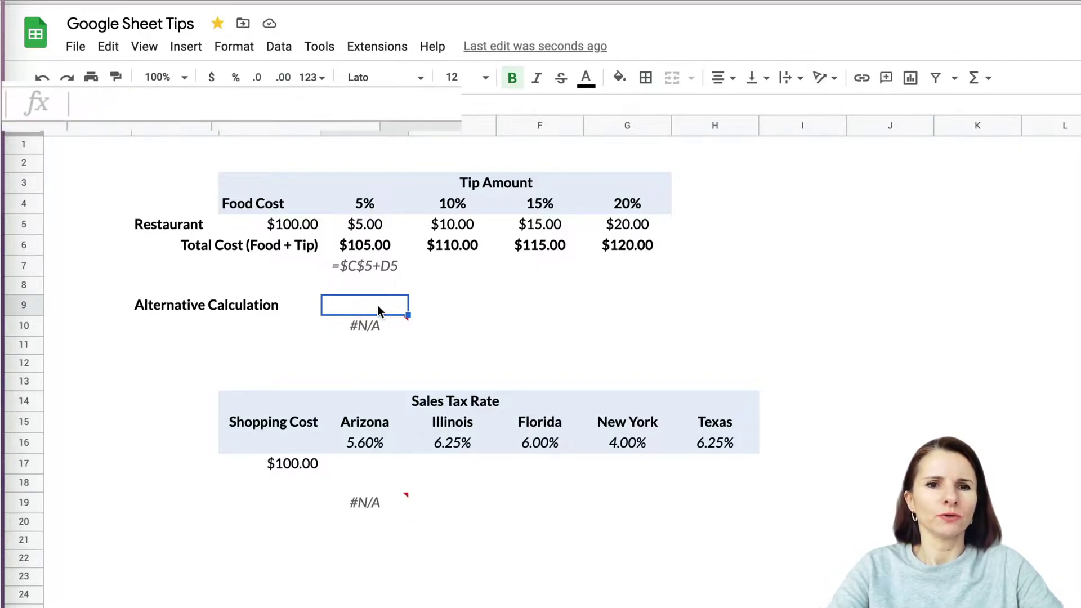
type("=")
left_click(300, 227)
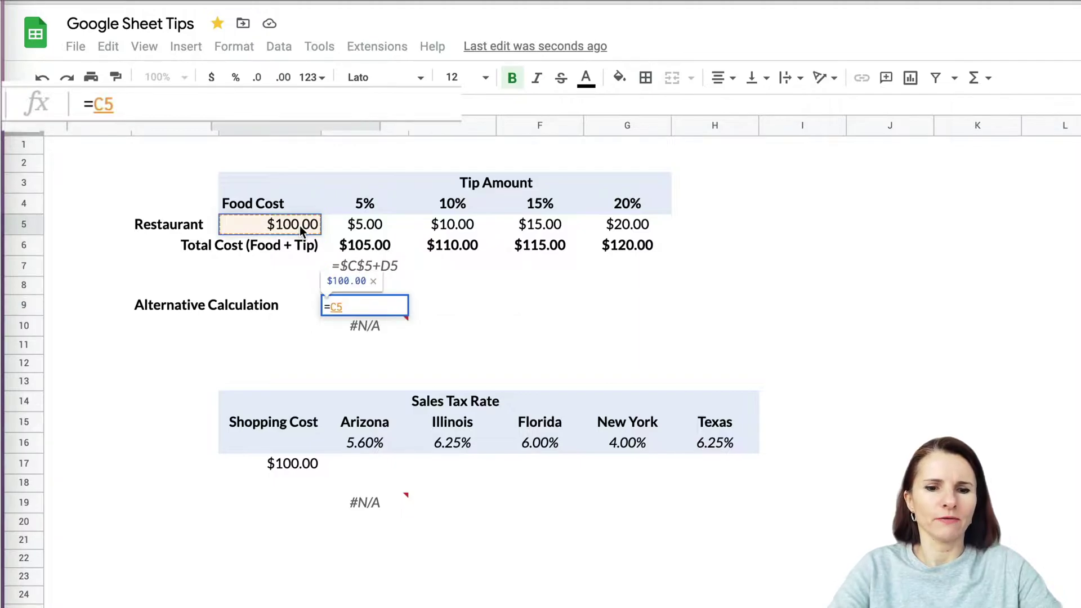
key("F4")
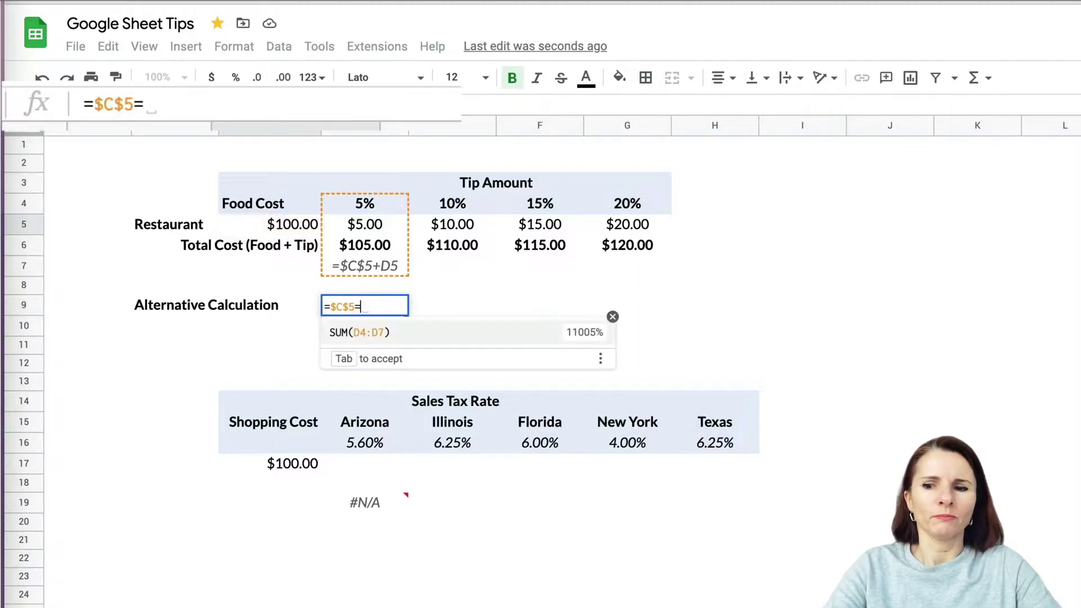
type("+(")
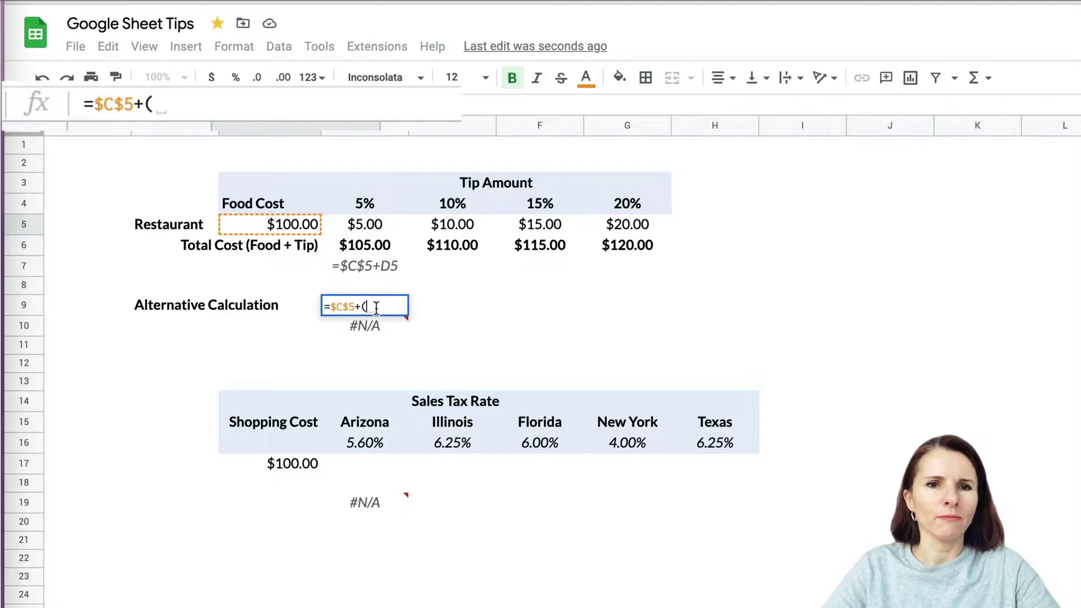
left_click(298, 225)
key("F4")
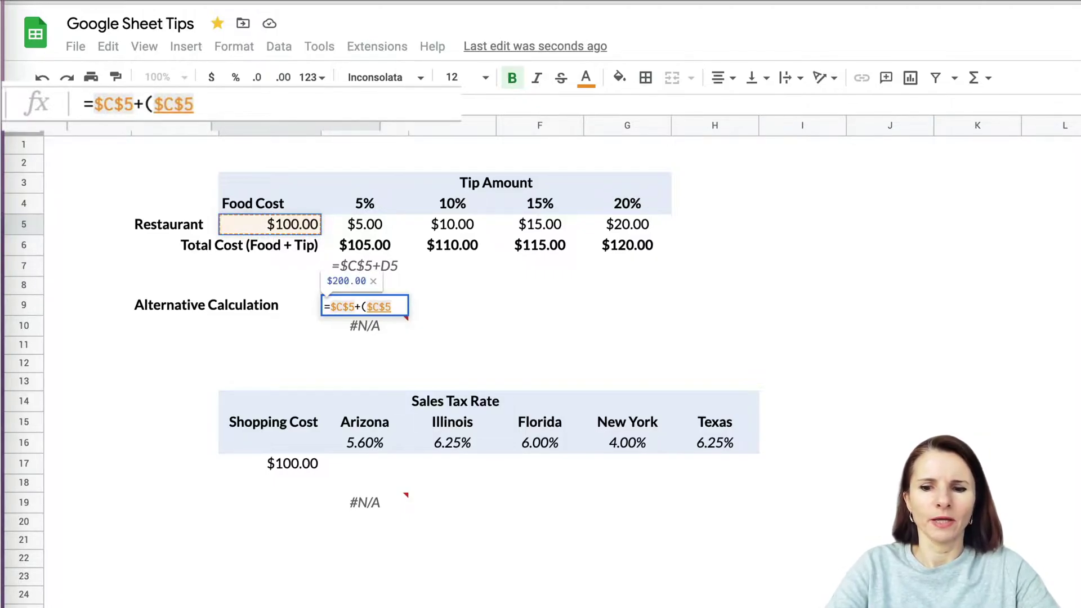
type("*")
left_click(362, 207)
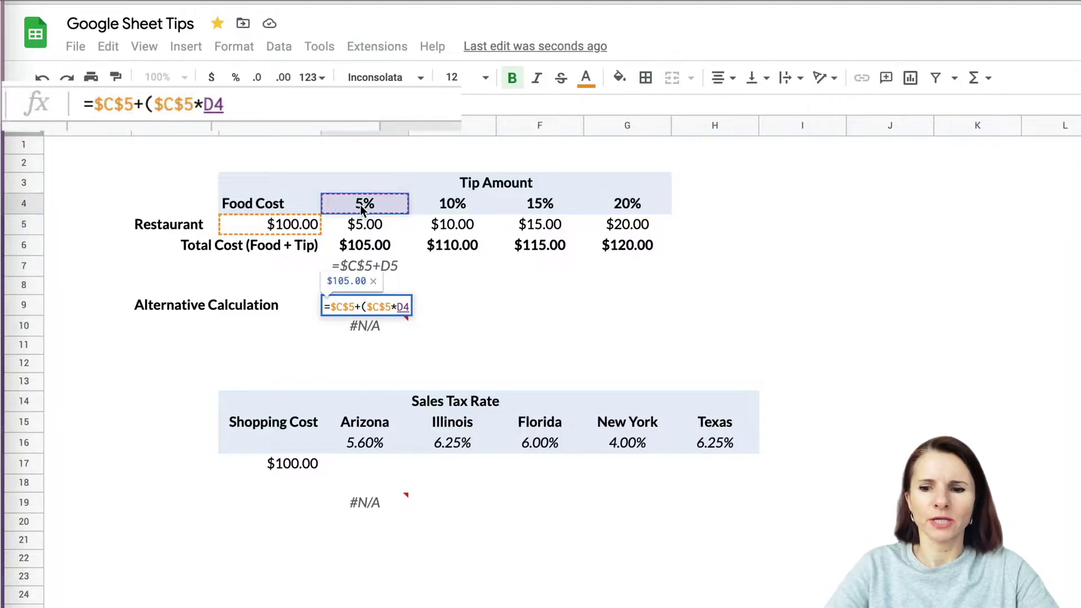
type(")")
key("Return")
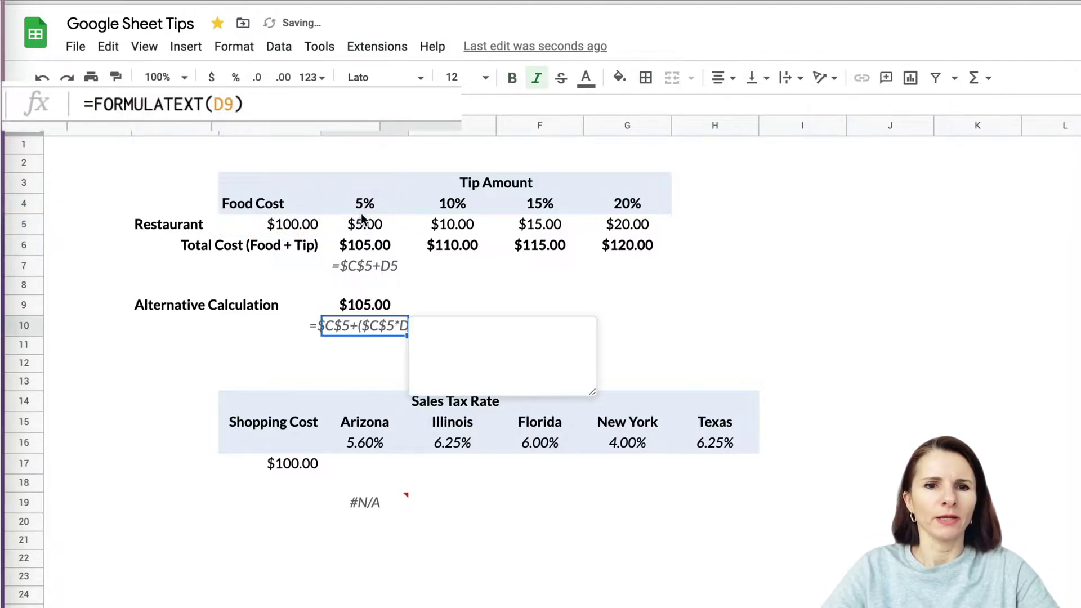
left_click(399, 309)
left_click_drag(410, 316, 631, 313)
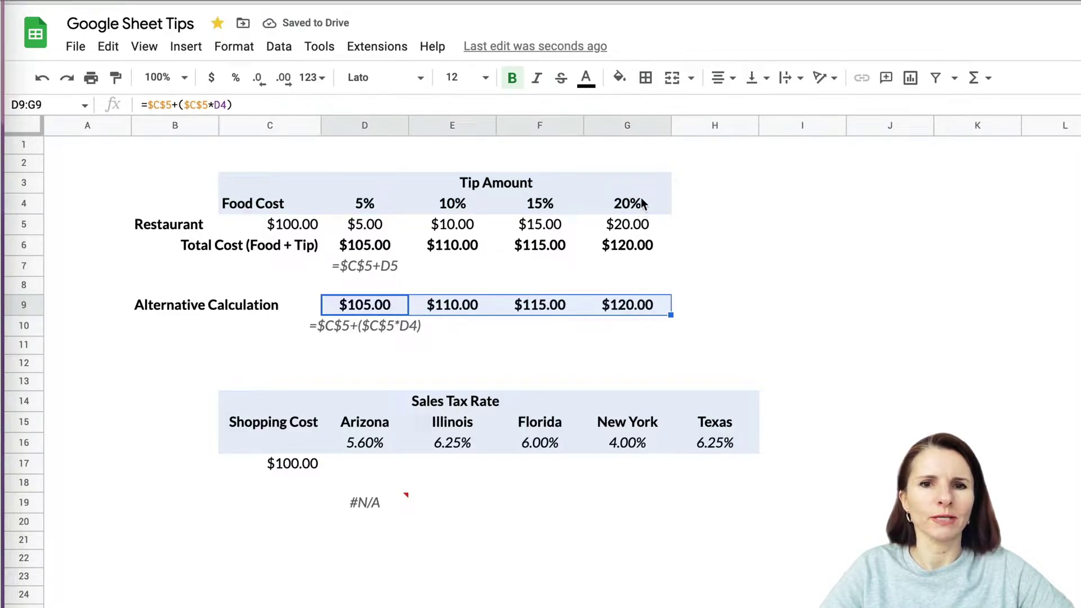
left_click(686, 285)
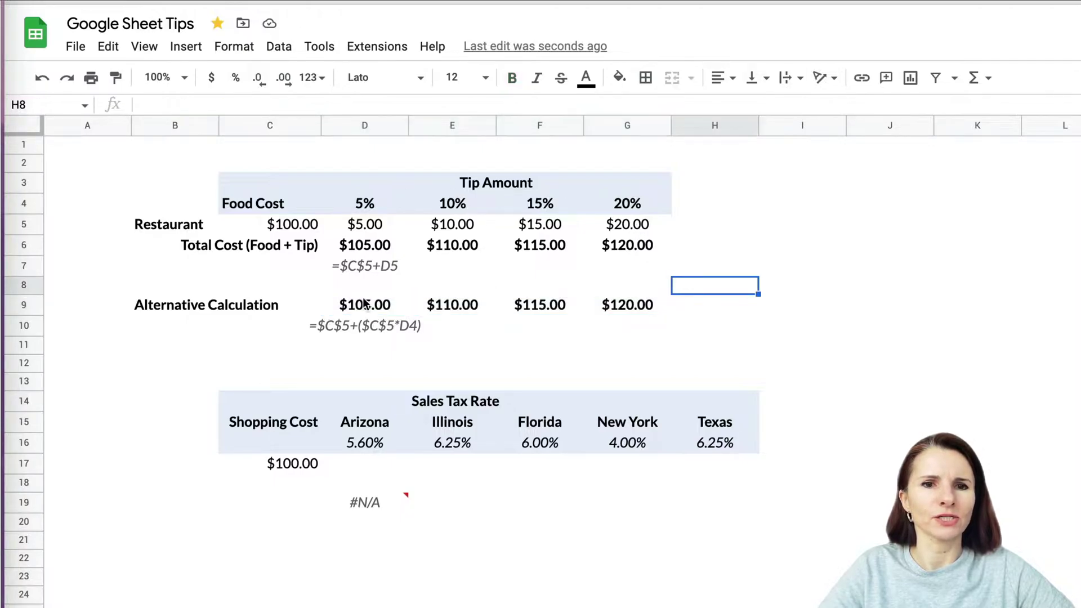
Enter =$C$5*(1+D4) in D11 as another way to get the food cost plus tip, and fill it across through G11
left_click(371, 326)
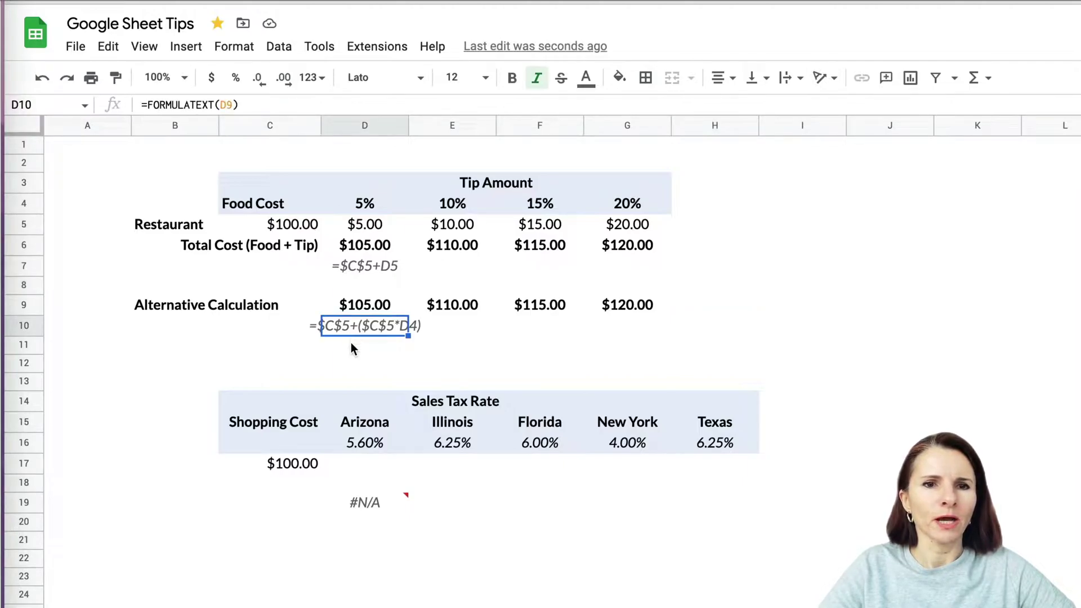
left_click(360, 346)
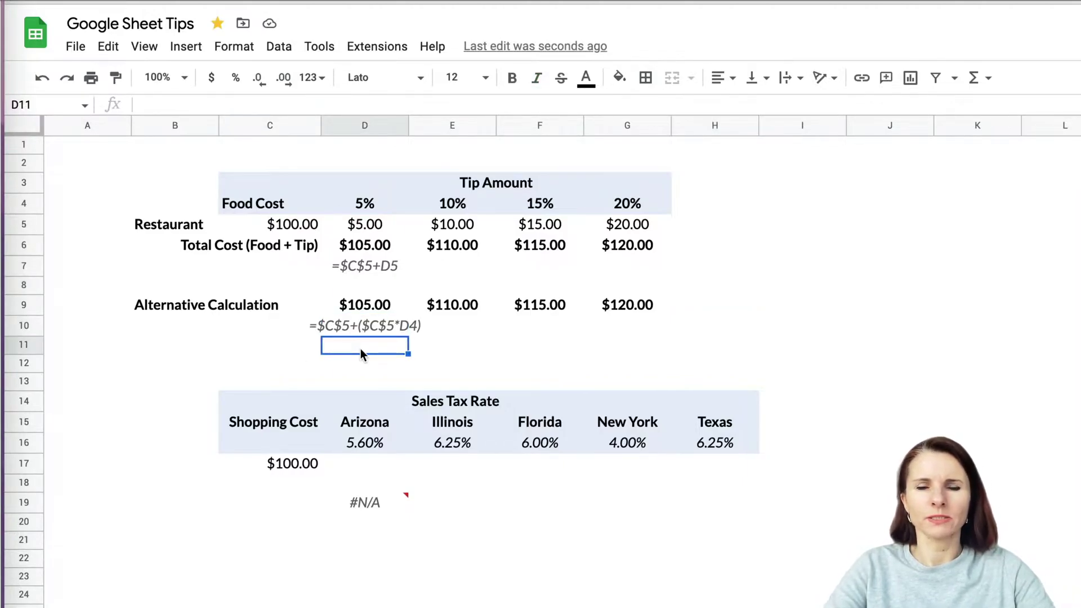
type("=$C$5+($C$5*D4)")
left_click(284, 225)
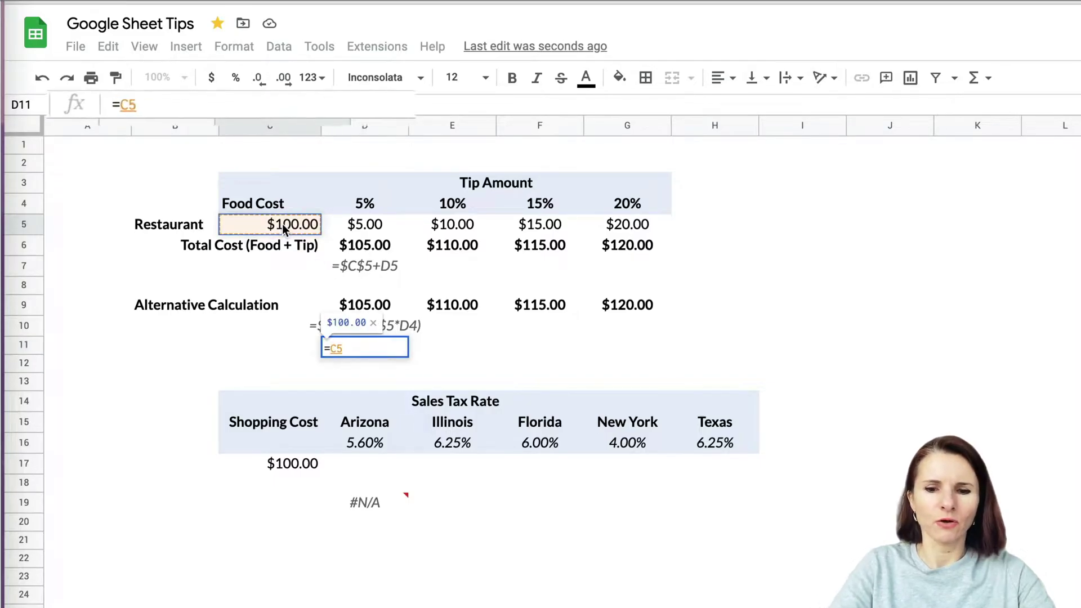
key("F4")
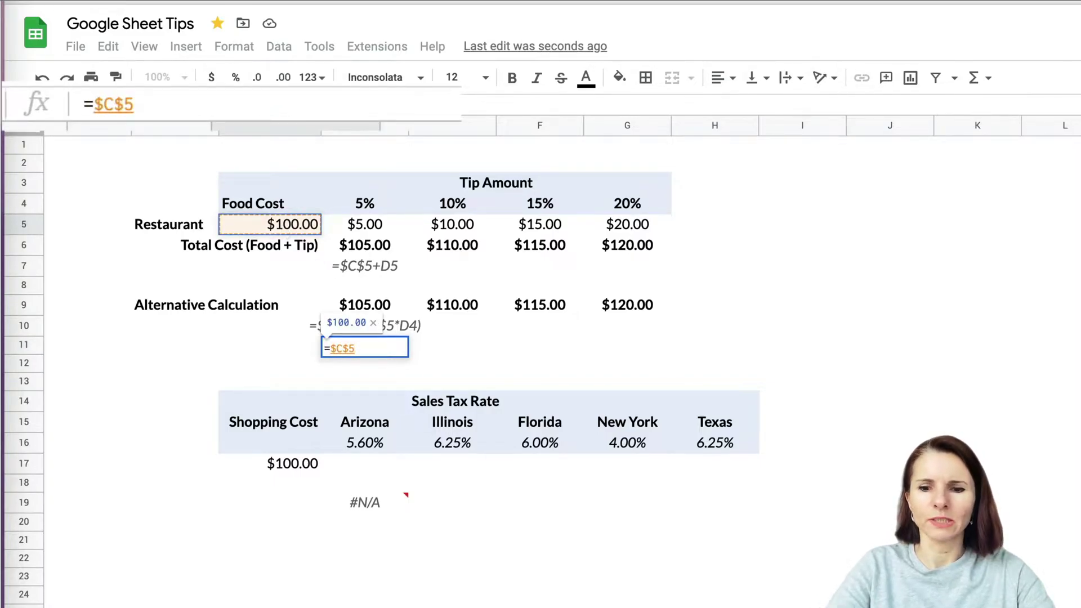
type("*")
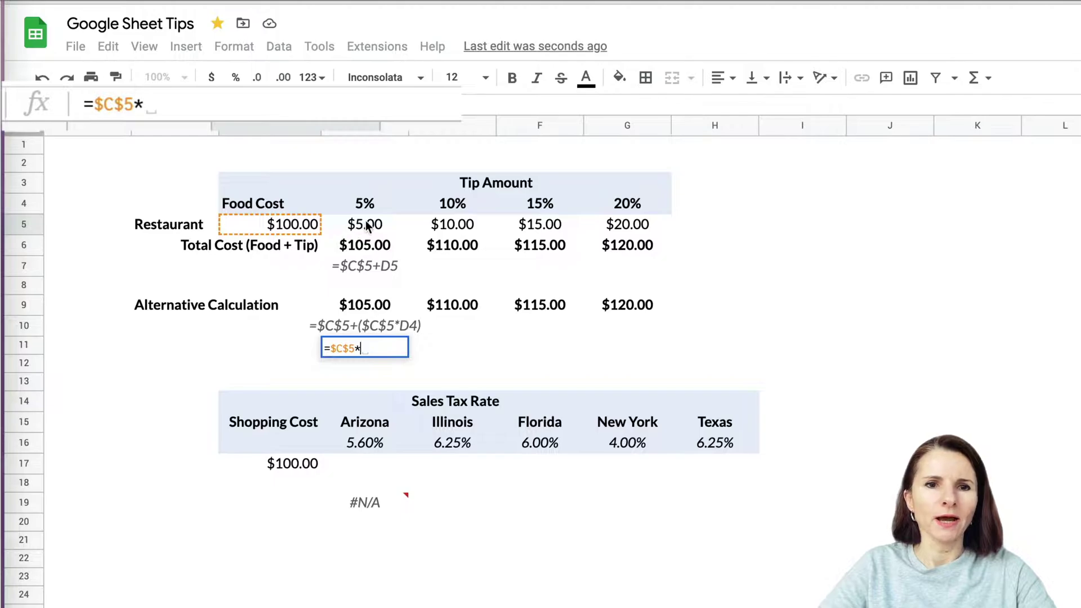
type("(")
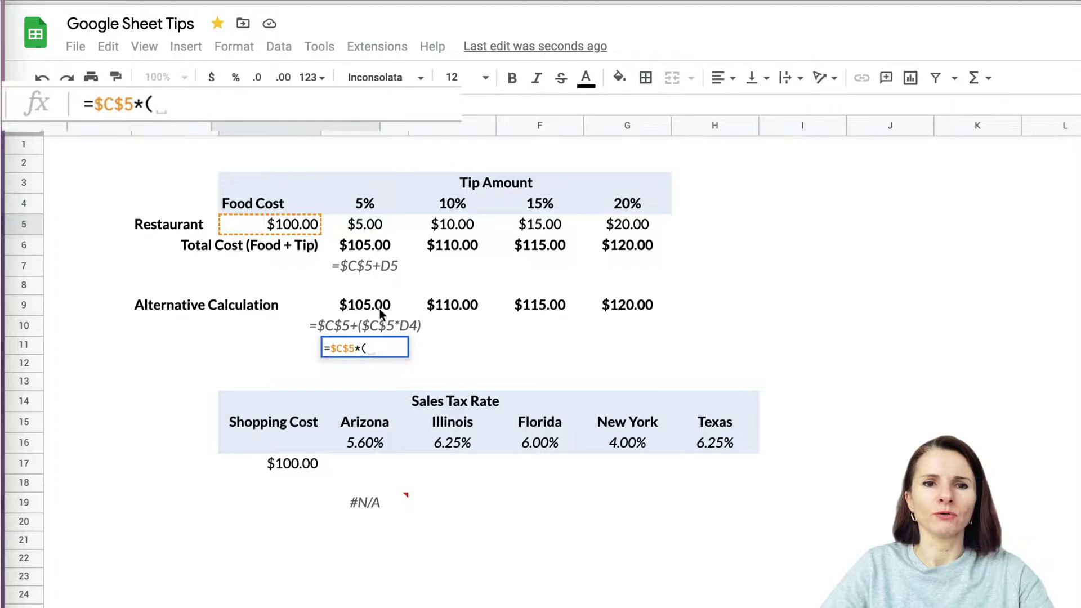
type("1+")
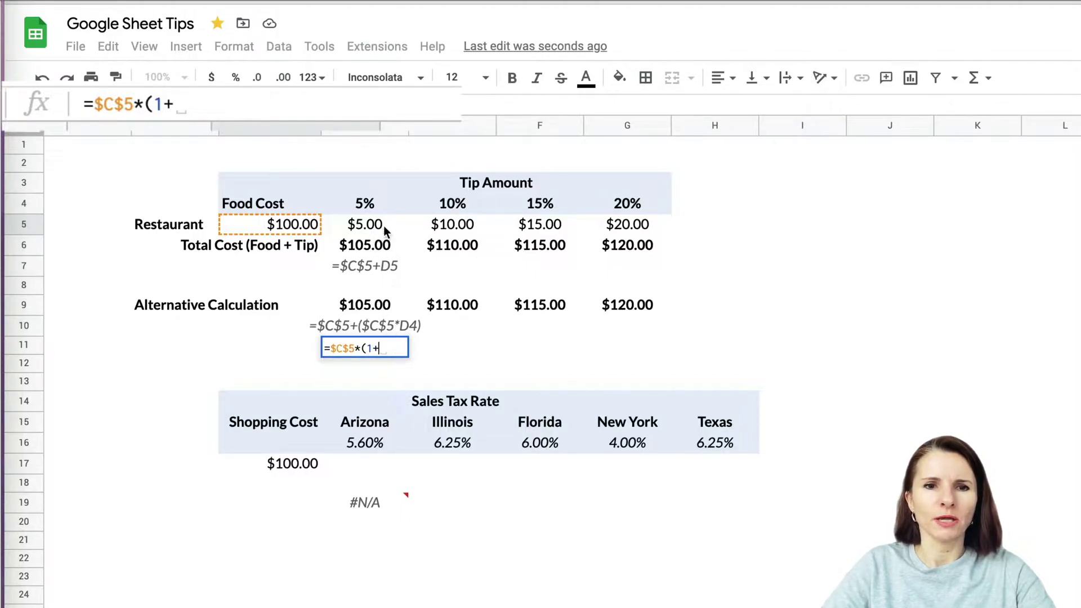
left_click(377, 207)
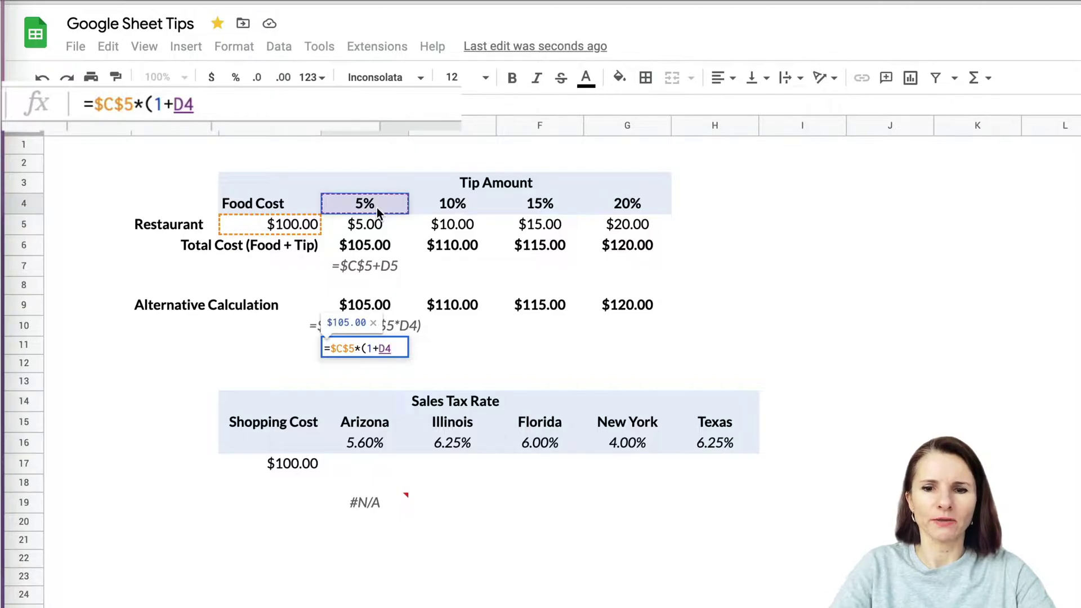
type(")")
key("Return")
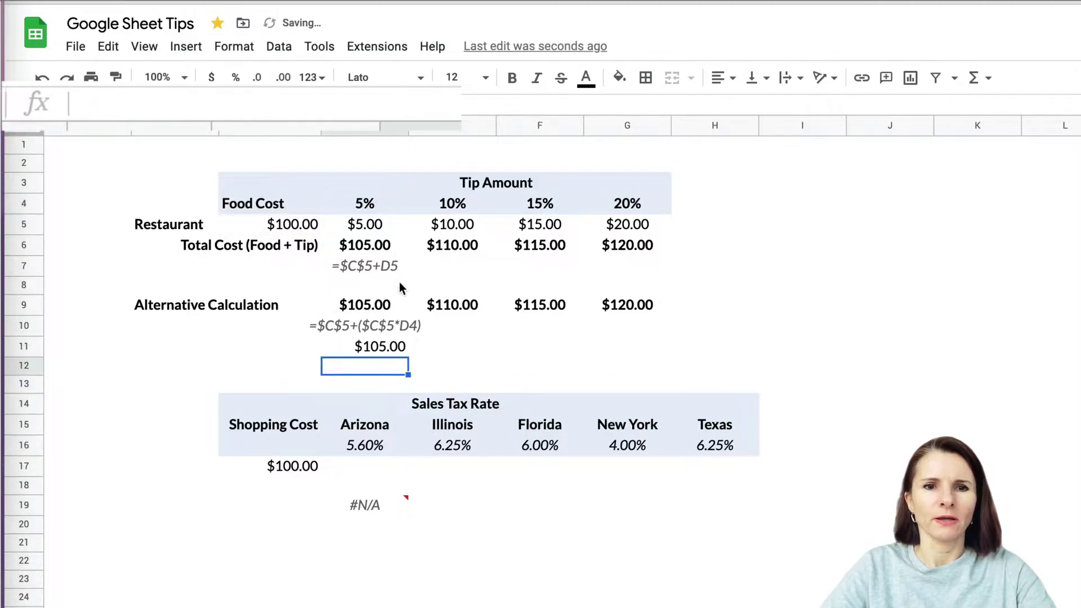
left_click(386, 345)
left_click_drag(408, 356, 613, 354)
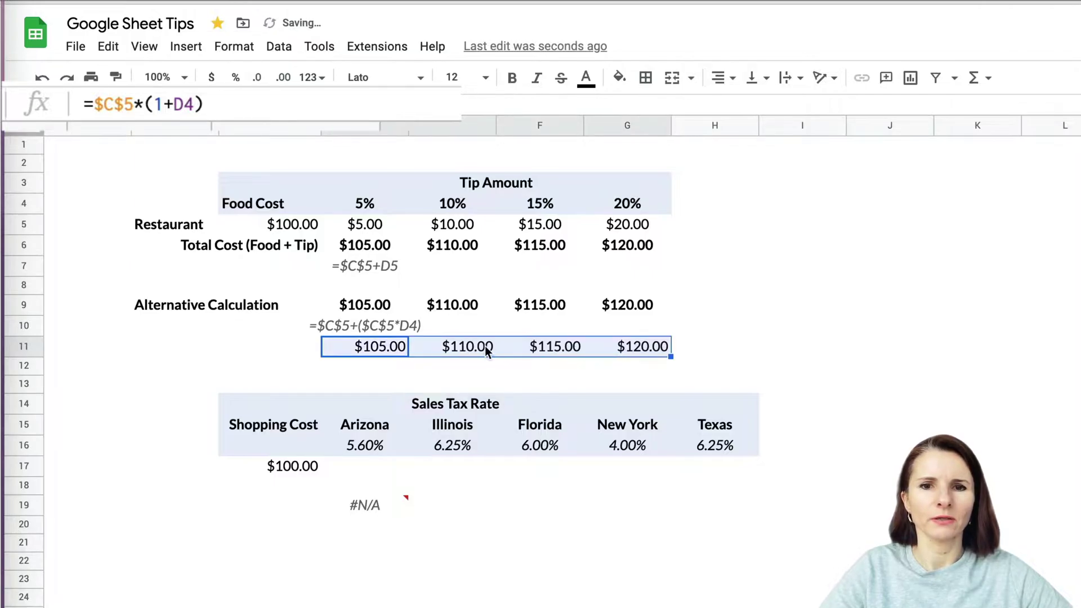
Copy the FORMULATEXT cell D10 into D12 to display the formula used in D11
left_click(378, 363)
left_click(376, 326)
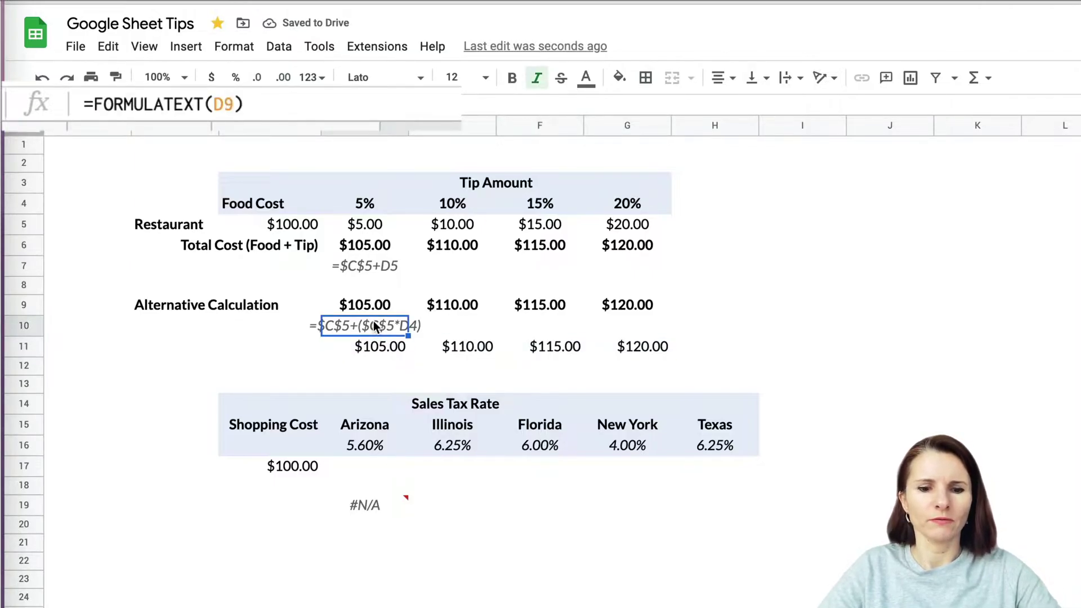
key("ctrl+c")
left_click(368, 369)
key("ctrl+v")
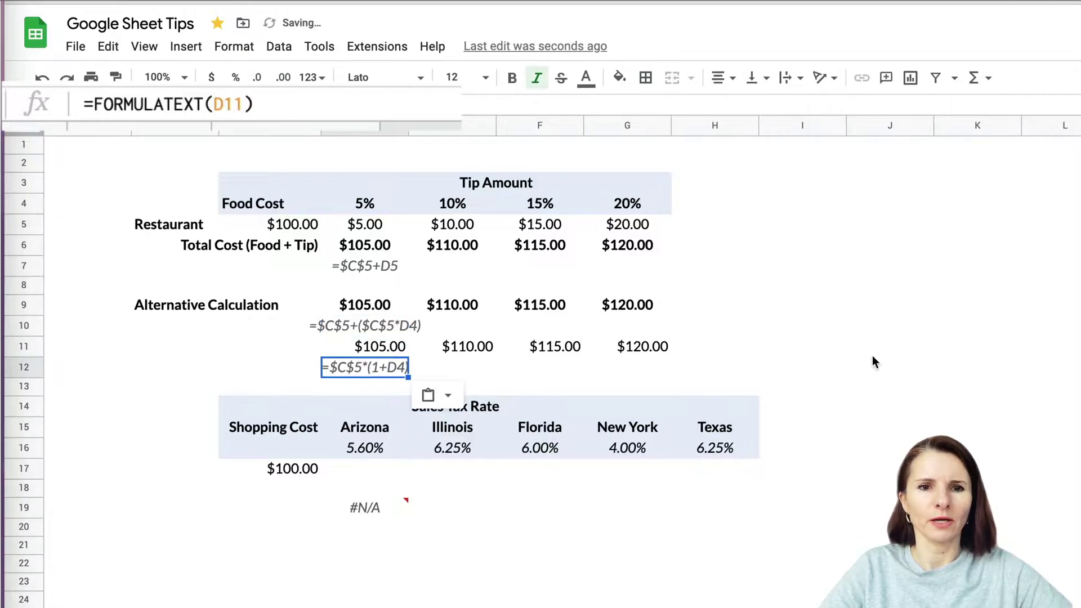
left_click(498, 368)
left_click(345, 363)
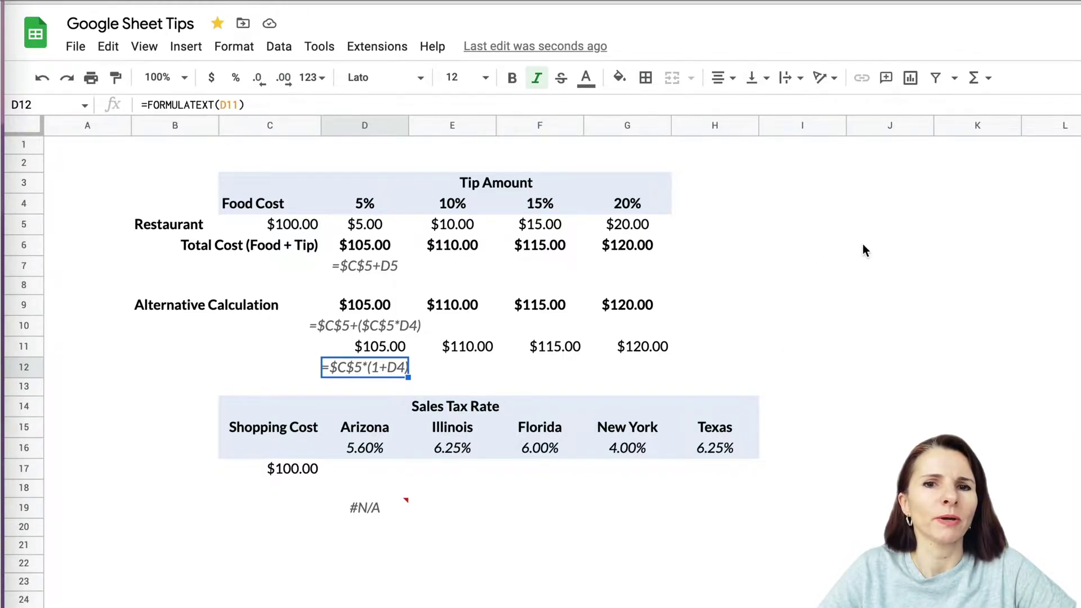
left_click(867, 306)
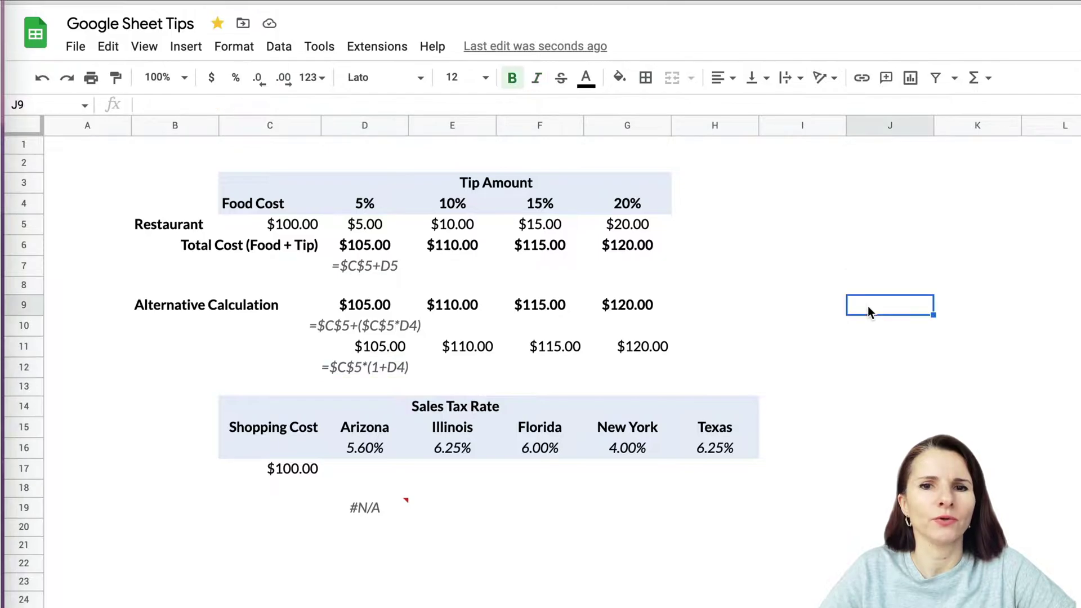
left_click(886, 408)
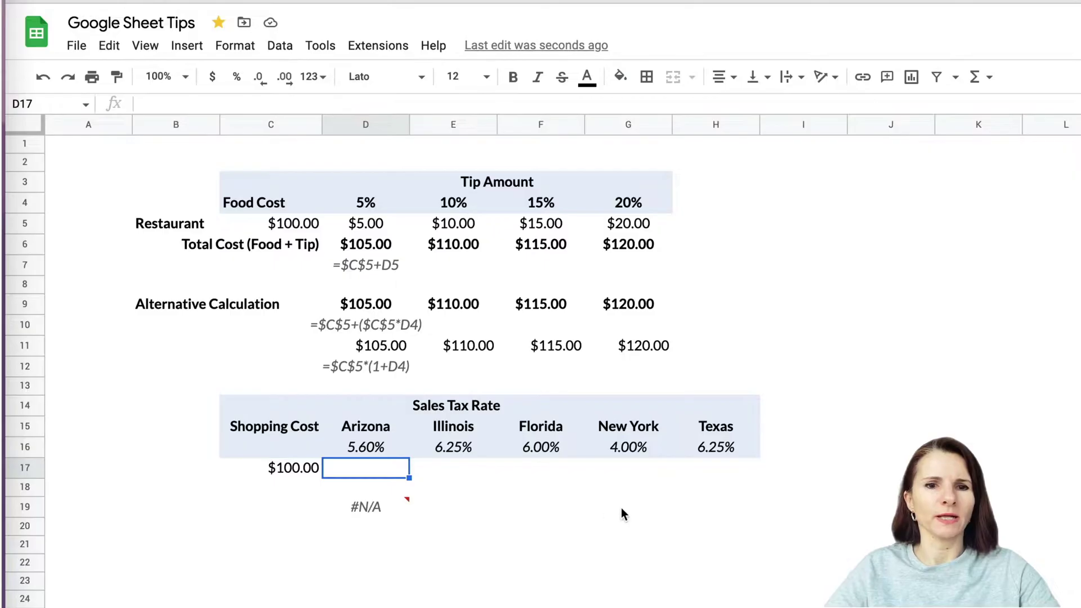
left_click(302, 473)
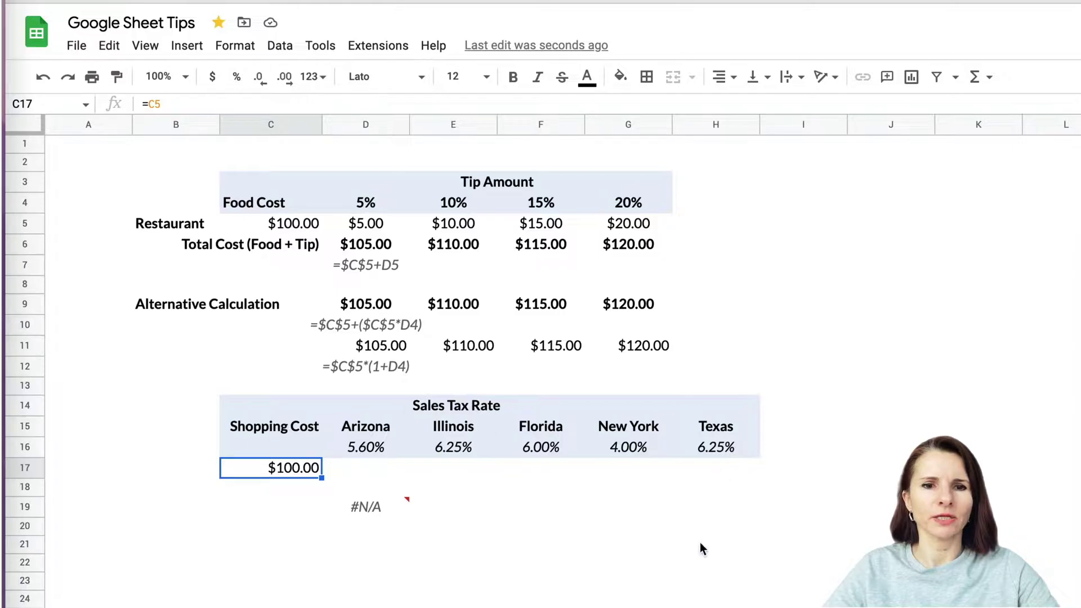
scroll(700, 544, "down", 5)
scroll(701, 544, "up", 5)
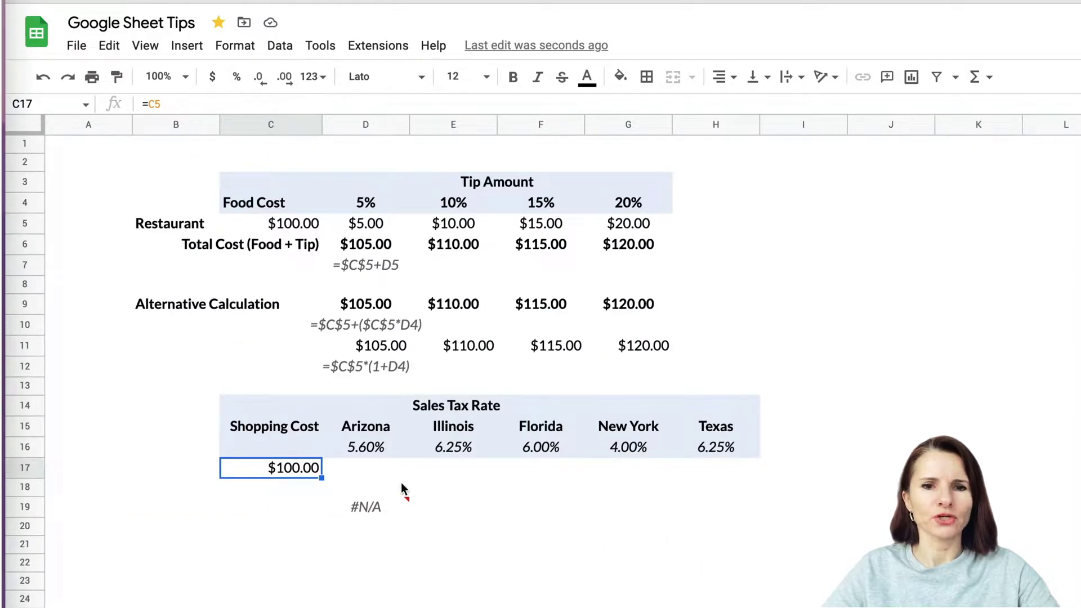
Enter =$C$17*D16 in D17 to calculate Arizona's sales tax on the shopping cost, and fill the formula across through H17
left_click(376, 476)
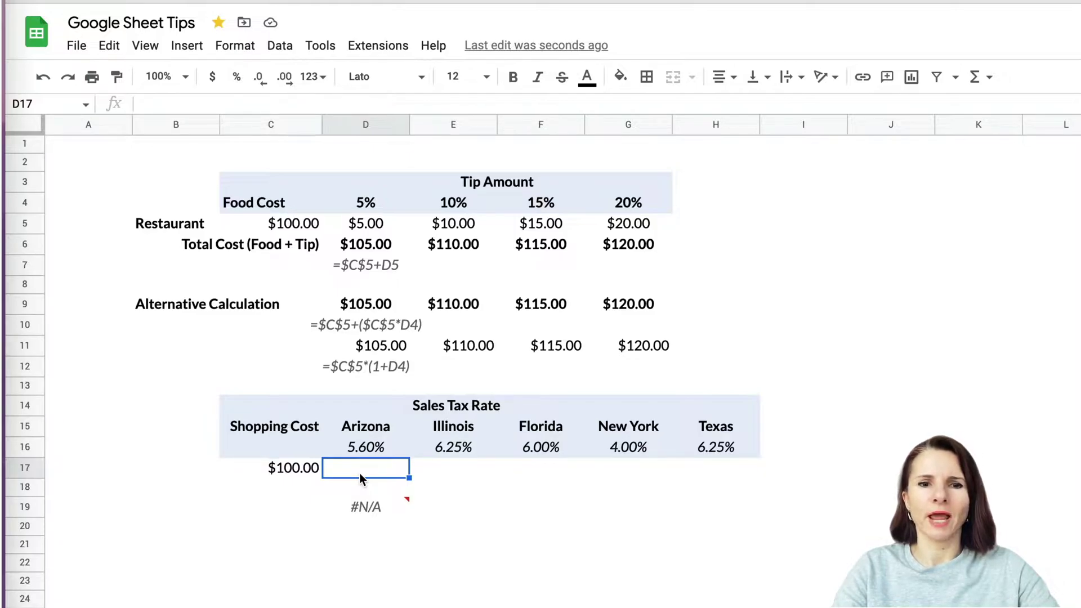
left_click(297, 473)
left_click(366, 471)
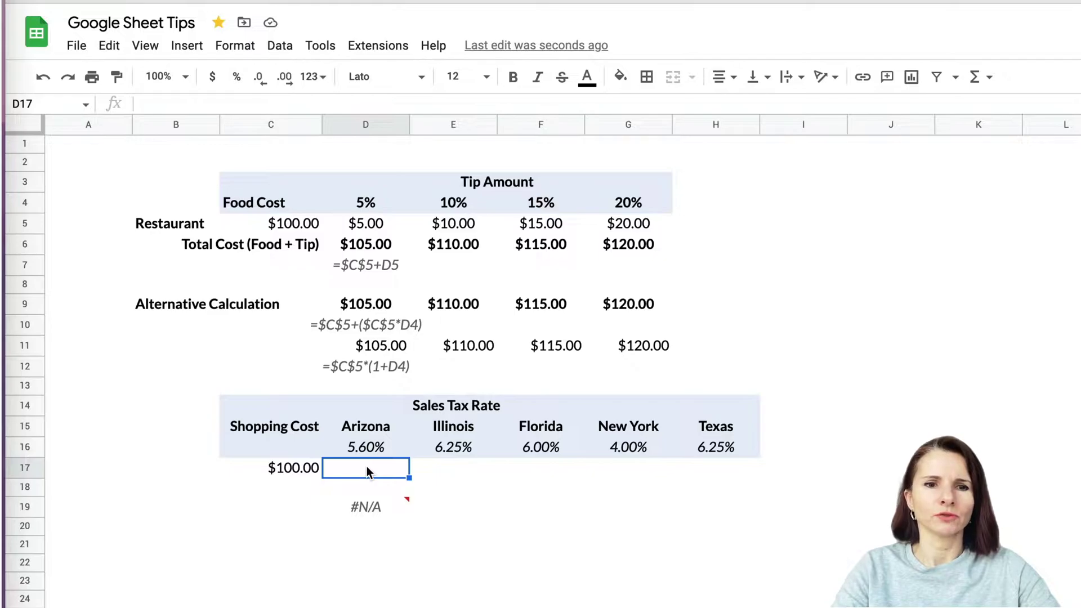
type("=")
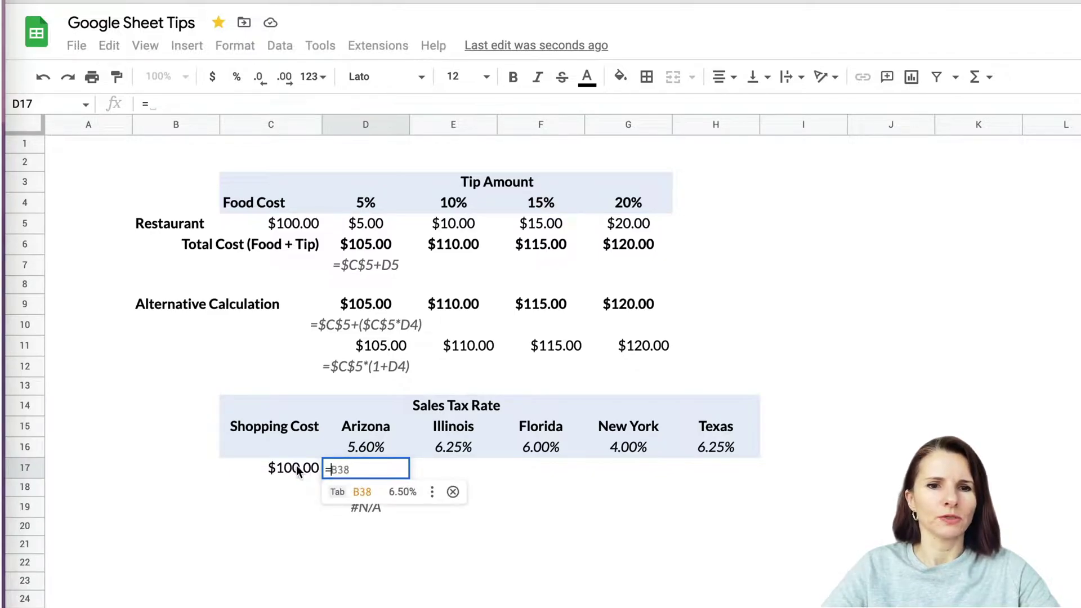
left_click(297, 471)
key("F4")
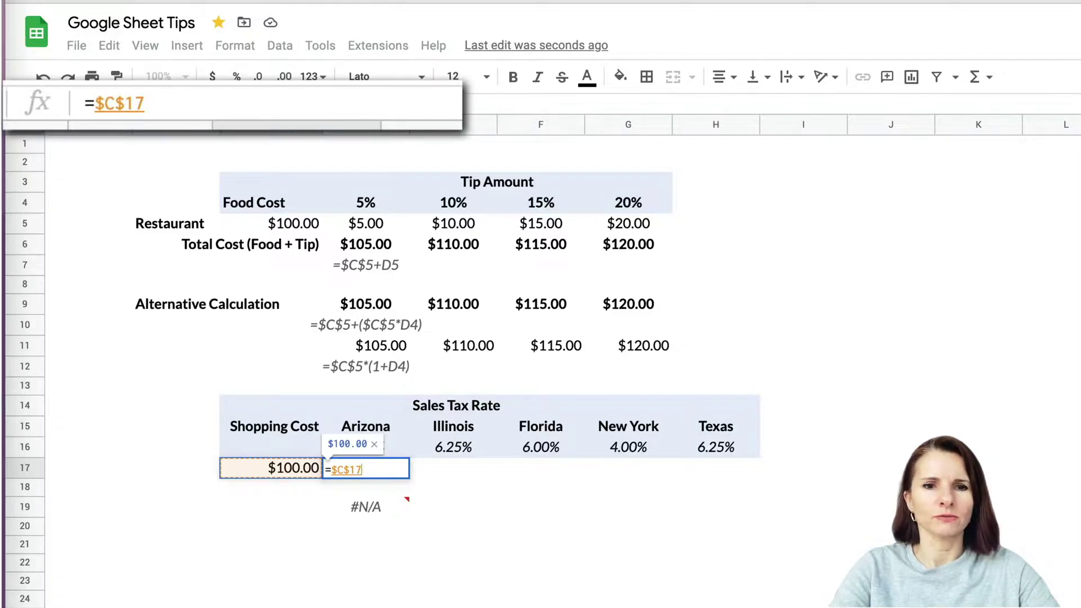
type("*")
left_click(369, 434)
left_click(367, 448)
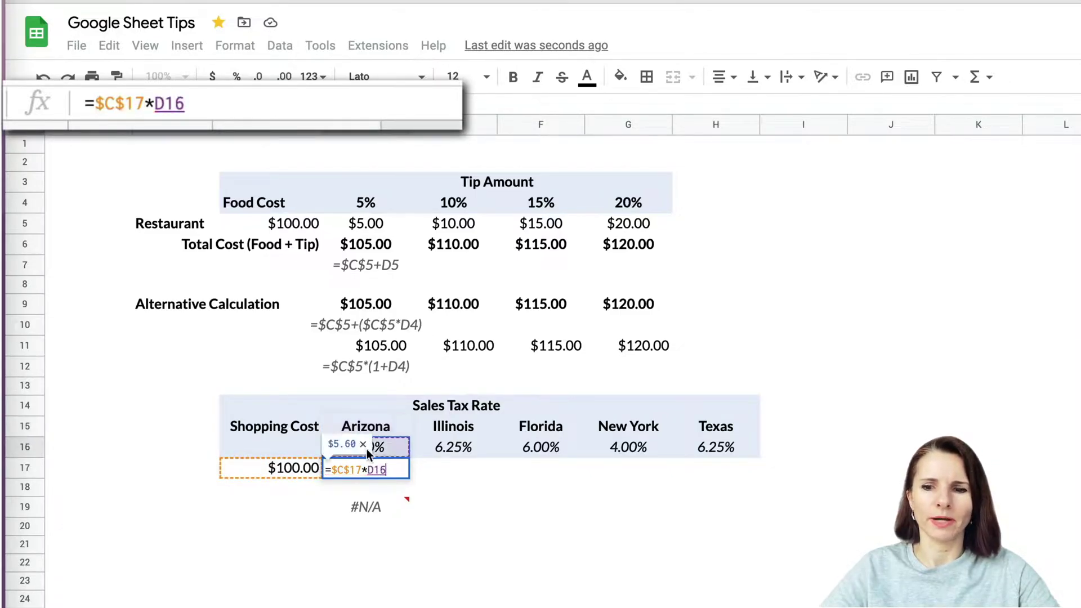
key("Return")
left_click(394, 471)
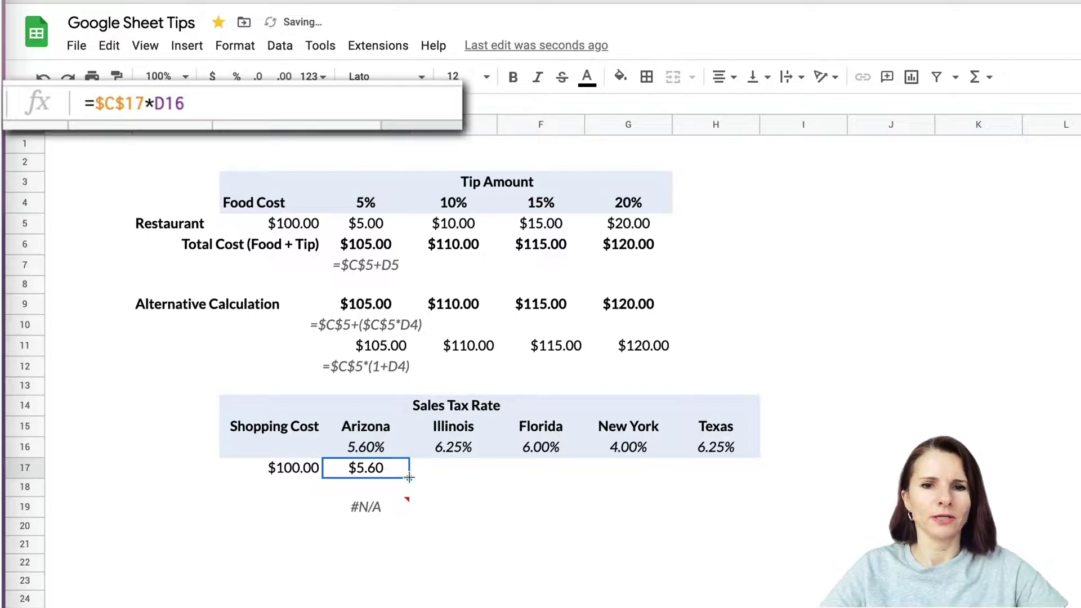
left_click_drag(408, 477, 722, 493)
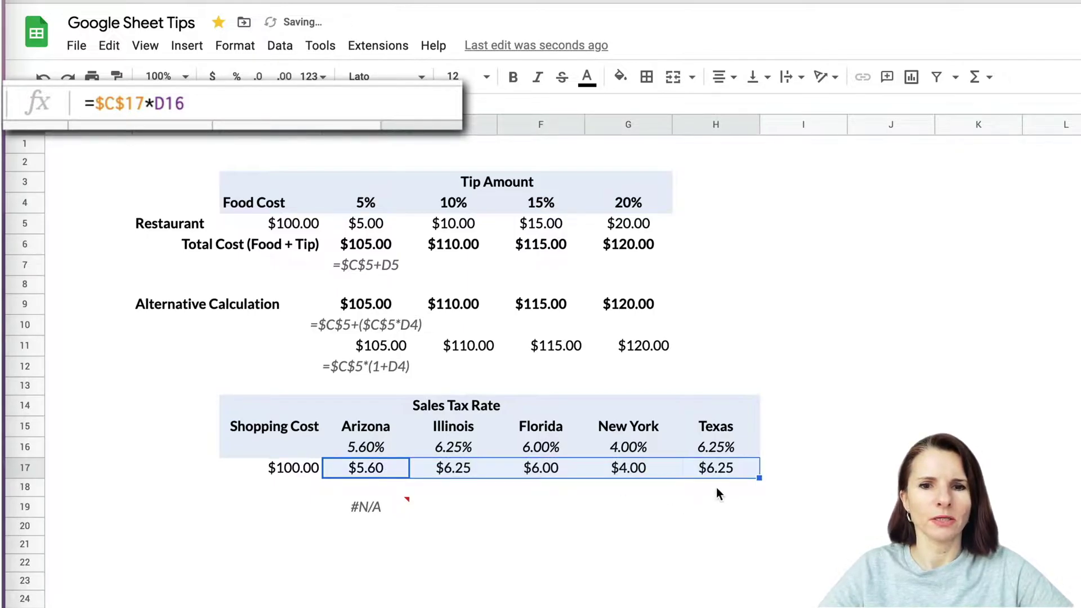
Enter =$C$17+D17 in D18 to add the sales tax to the shopping cost, and fill the formula across through H18
left_click(384, 490)
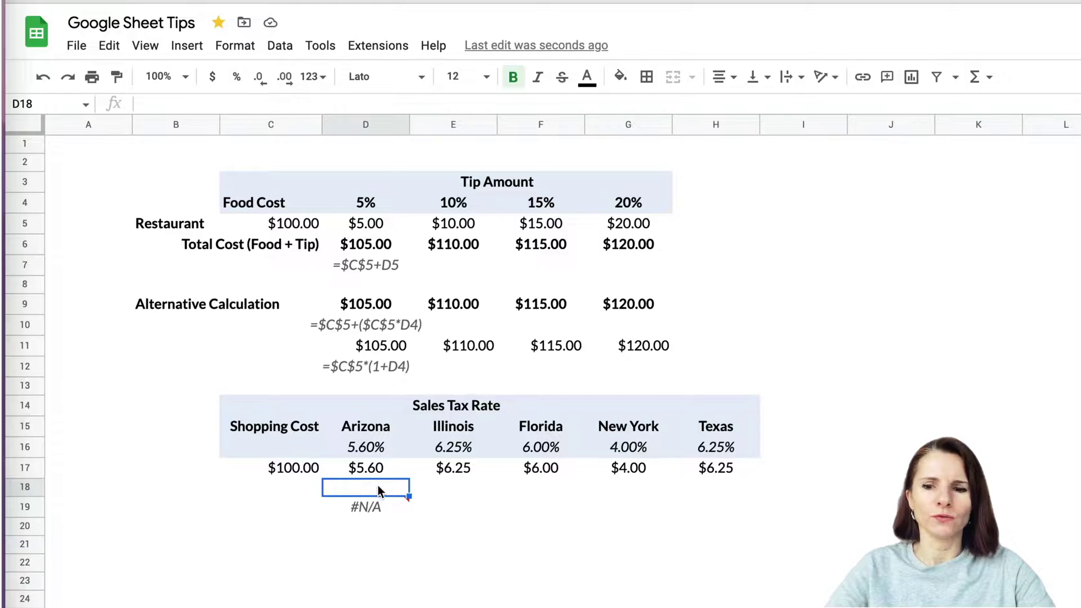
type("=")
left_click(310, 470)
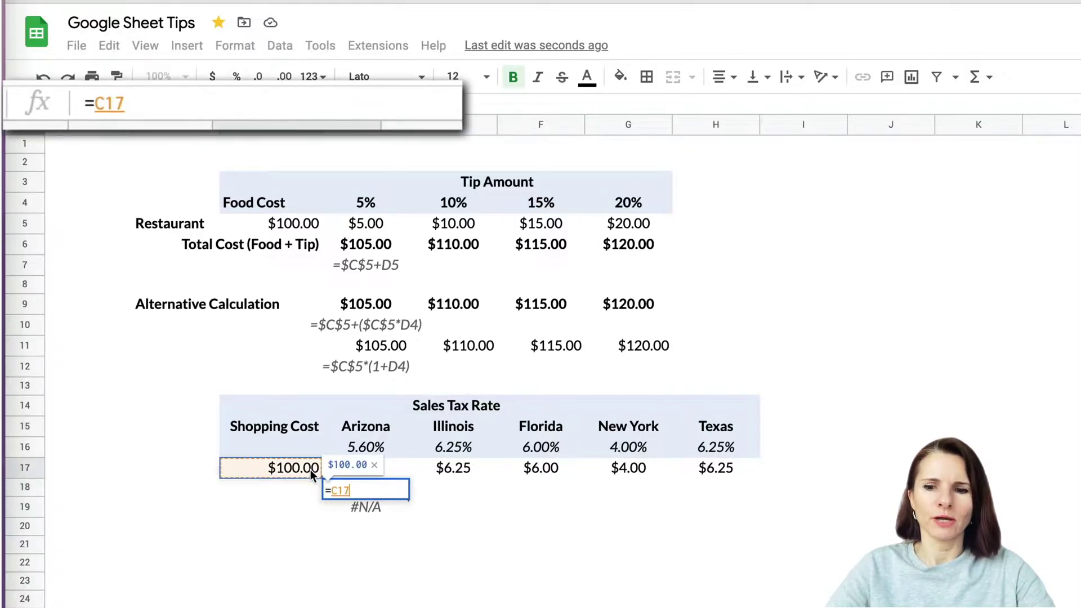
type("+")
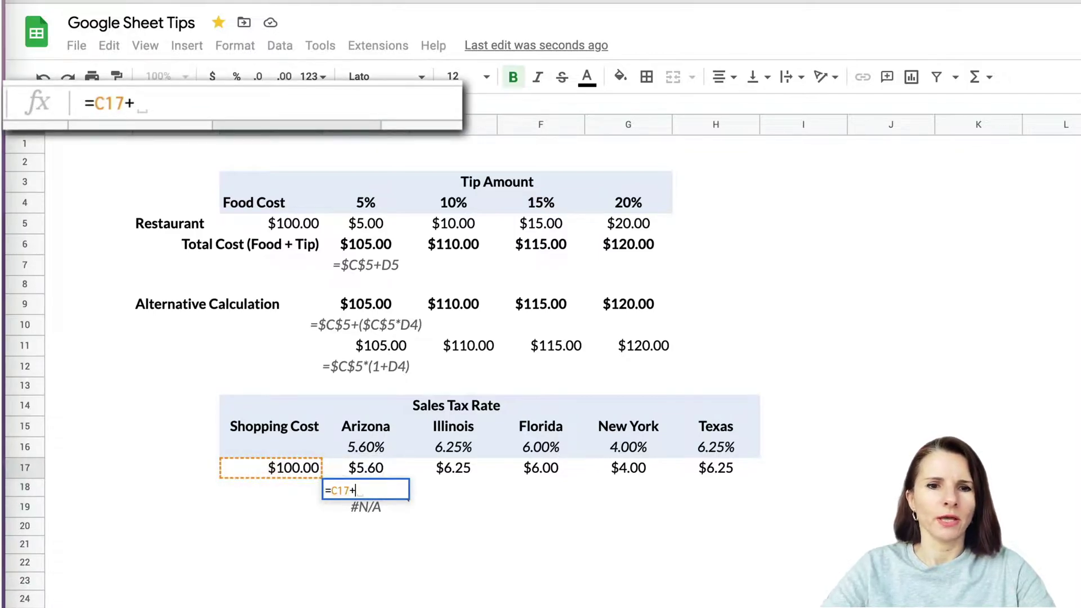
left_click(367, 473)
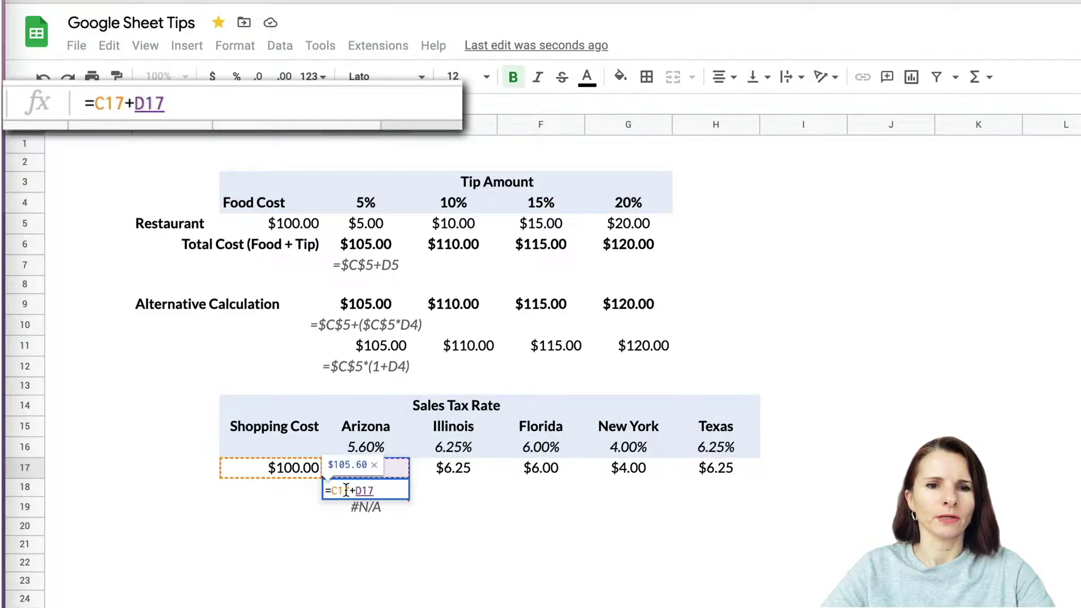
left_click_drag(349, 490, 333, 490)
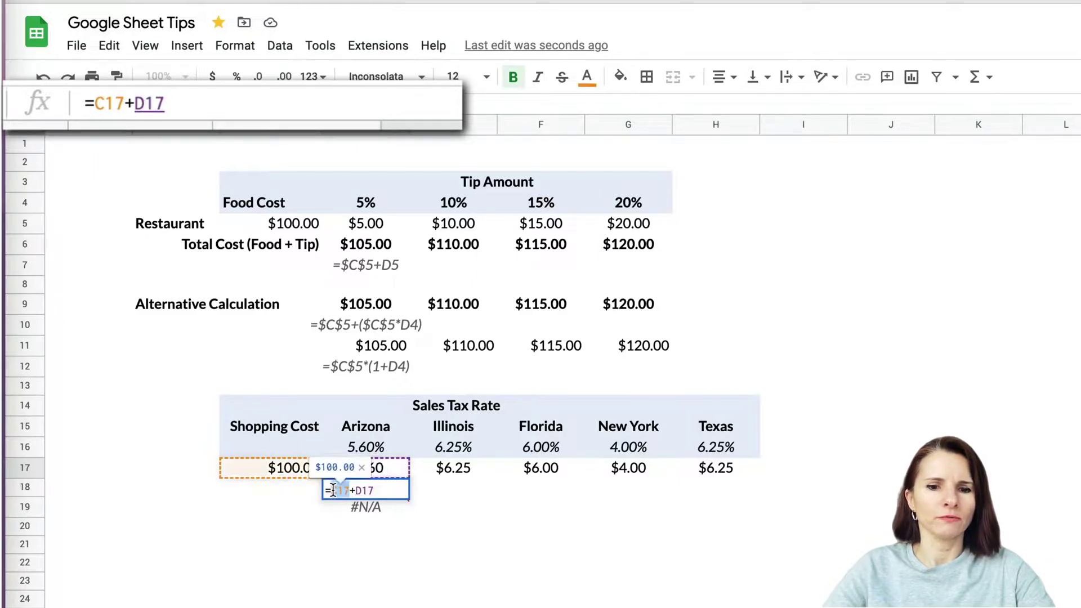
key("F4")
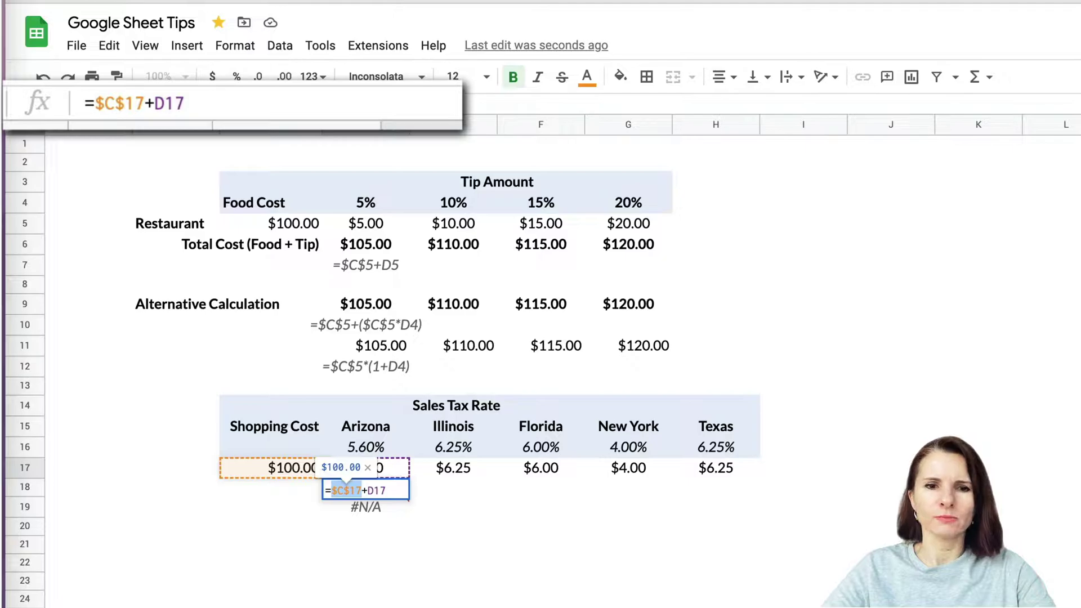
key("Return")
left_click(401, 494)
left_click_drag(409, 499, 690, 497)
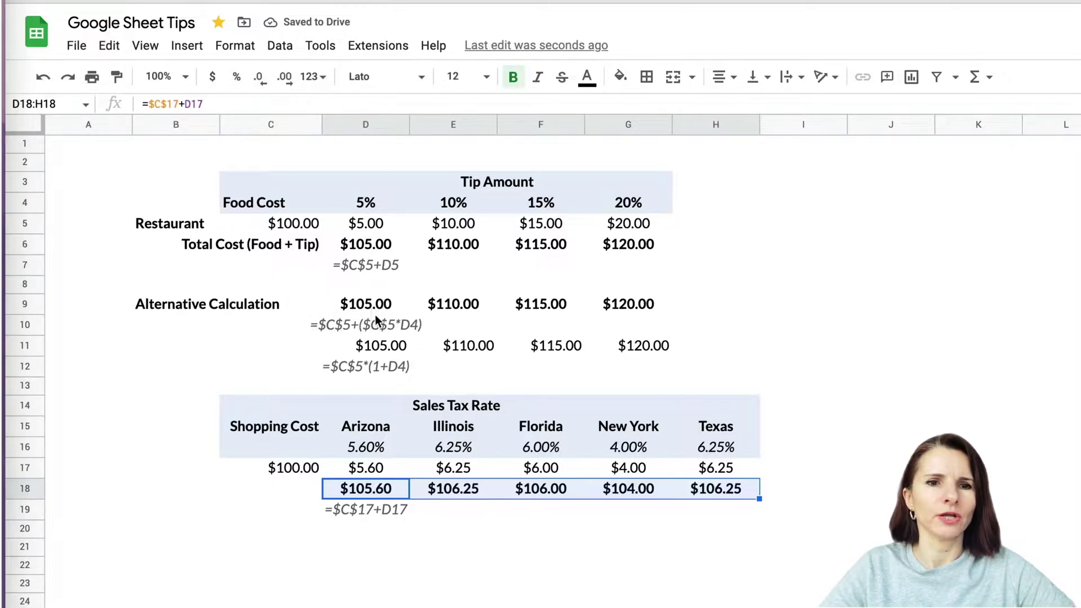
Enter =$C$17*(1+D16) in D20 as an alternative calculation of Arizona's shopping cost including sales tax
left_click(375, 532)
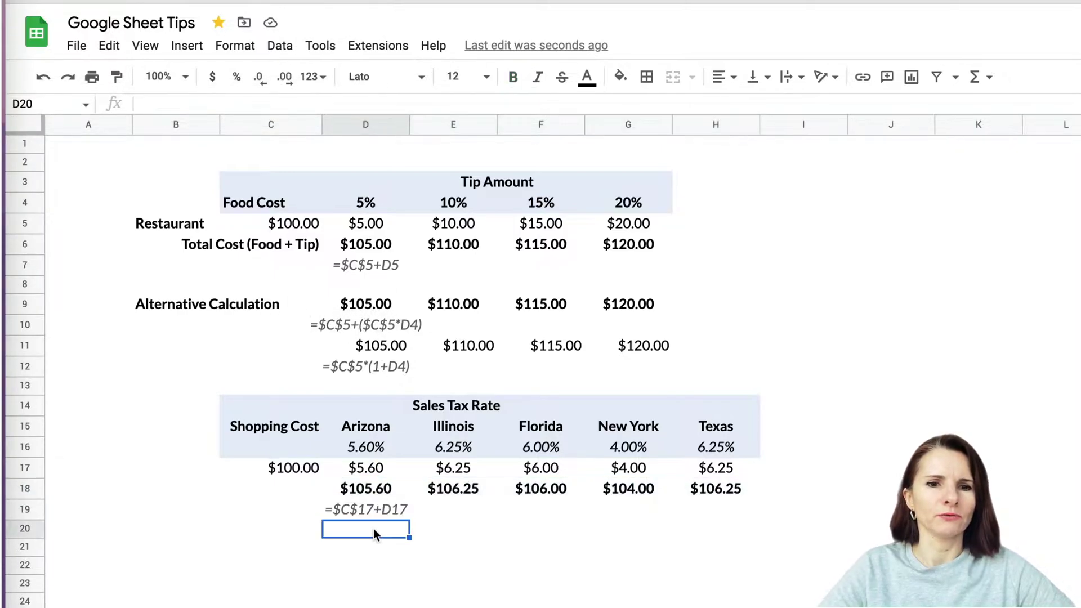
type("=")
left_click(308, 470)
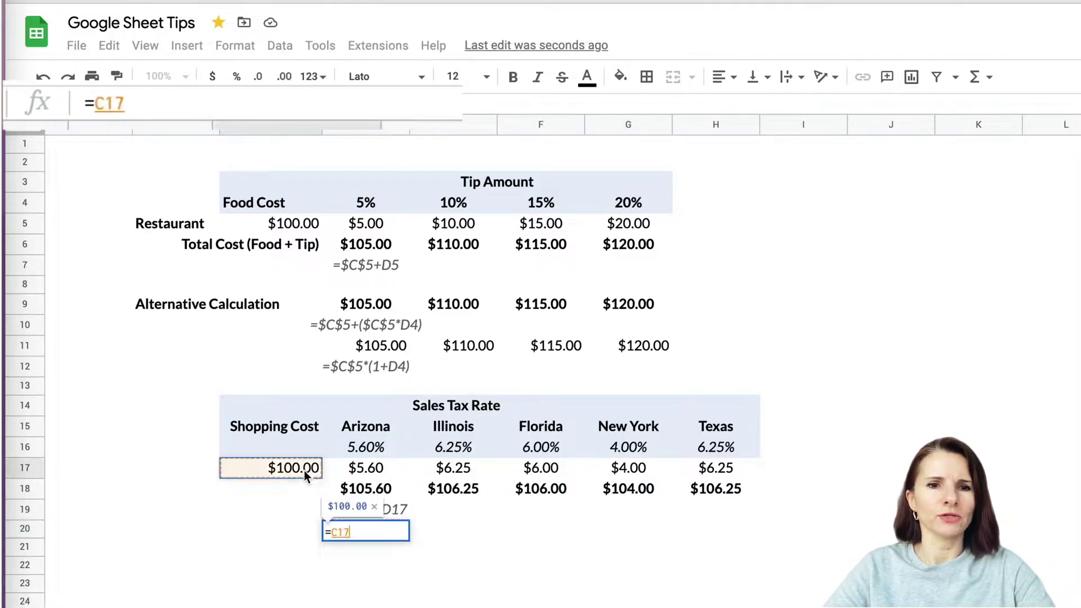
type("*")
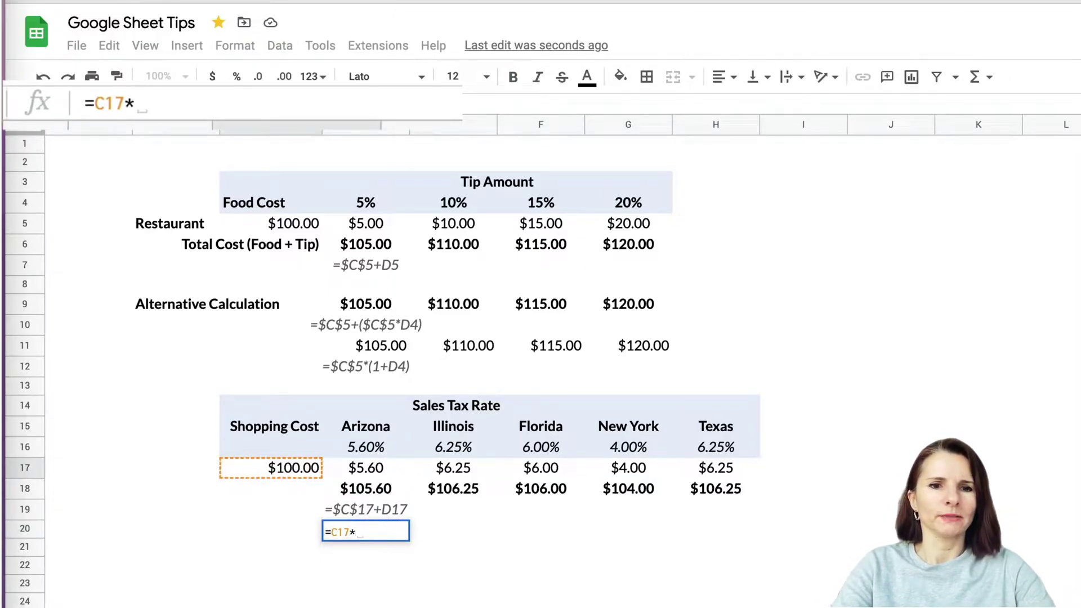
type("(1+")
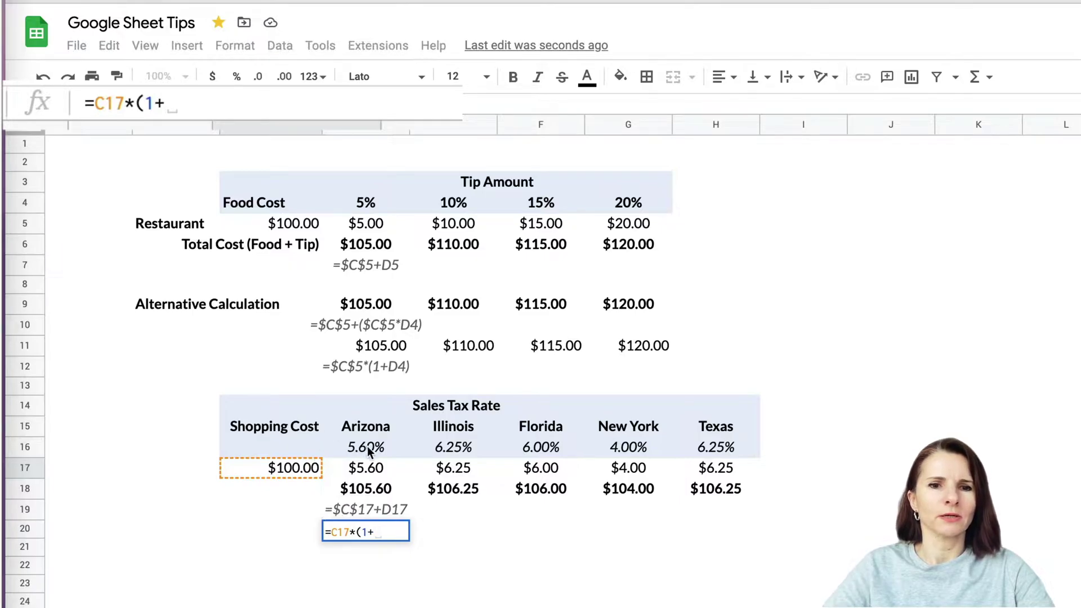
left_click(368, 448)
type(")")
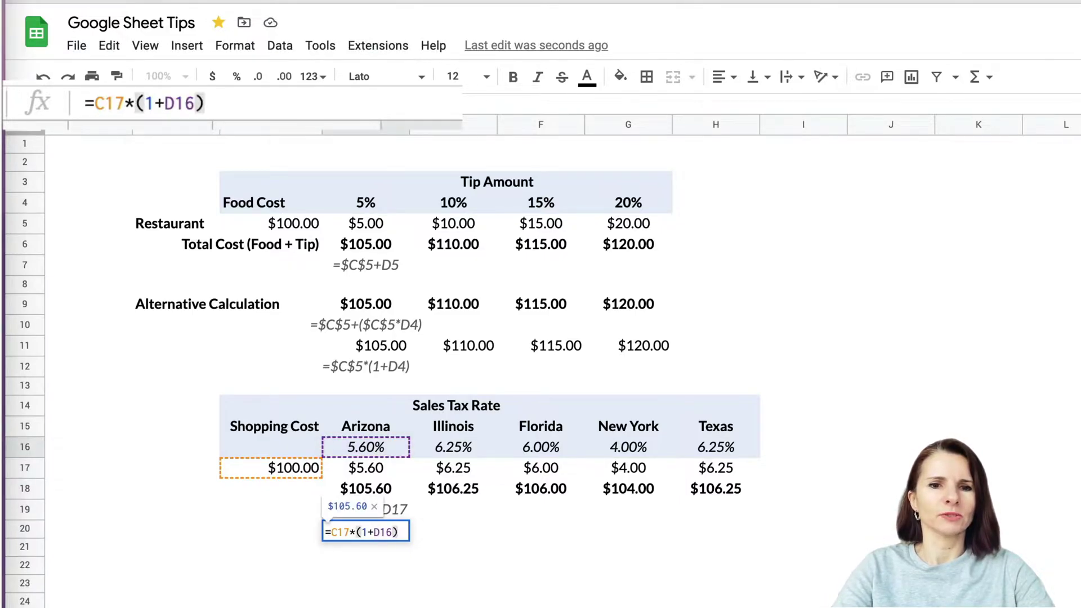
left_click(342, 532)
key("F4")
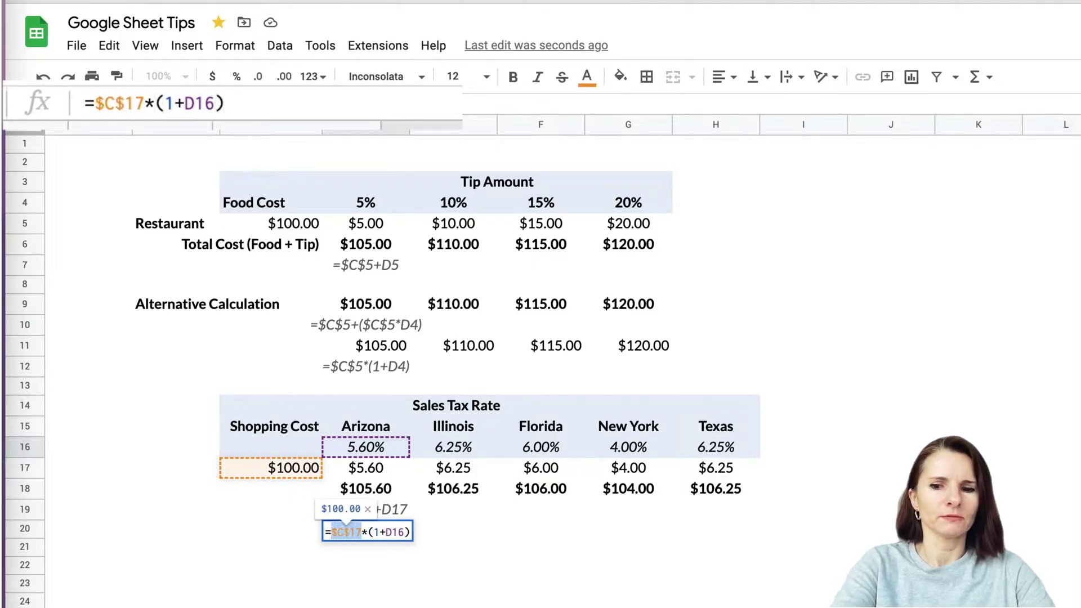
key("Return")
Fill the alternative total formula from D20 across the remaining states through H20
left_click(404, 532)
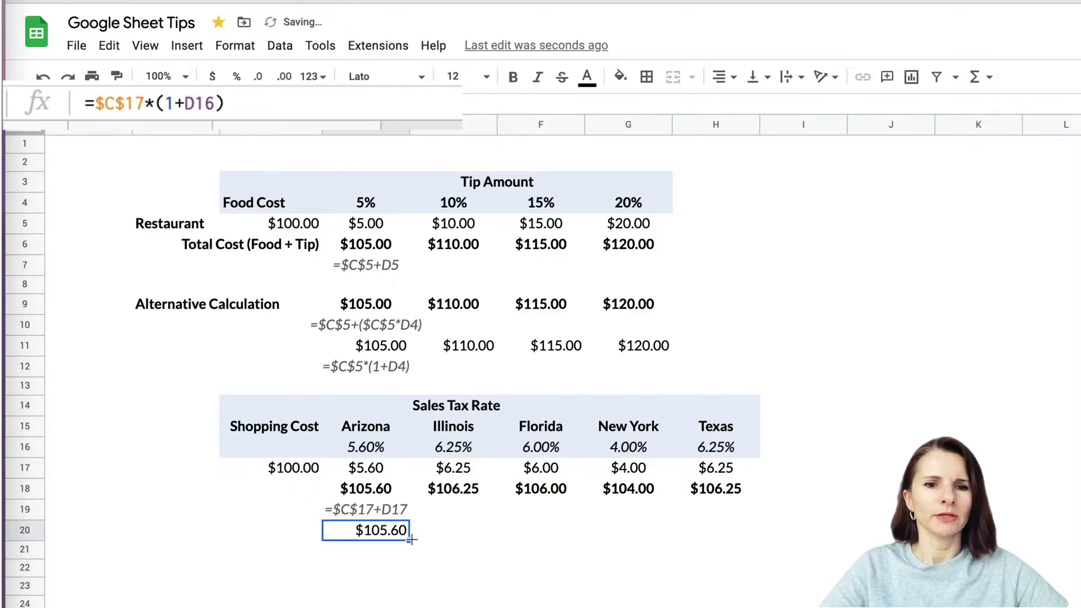
left_click(415, 546)
left_click(408, 535)
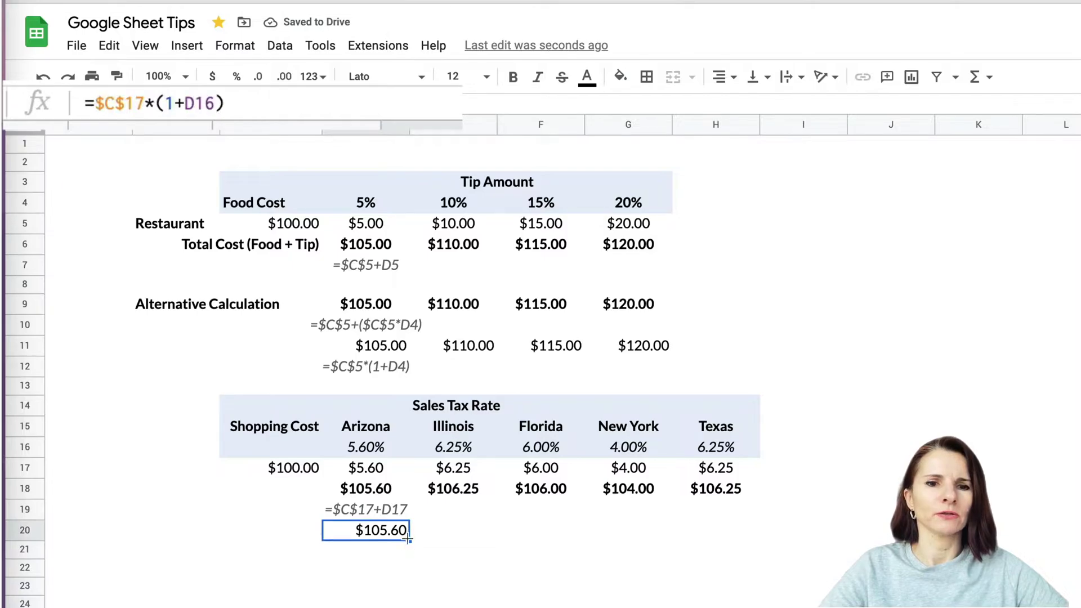
left_click_drag(407, 539, 714, 538)
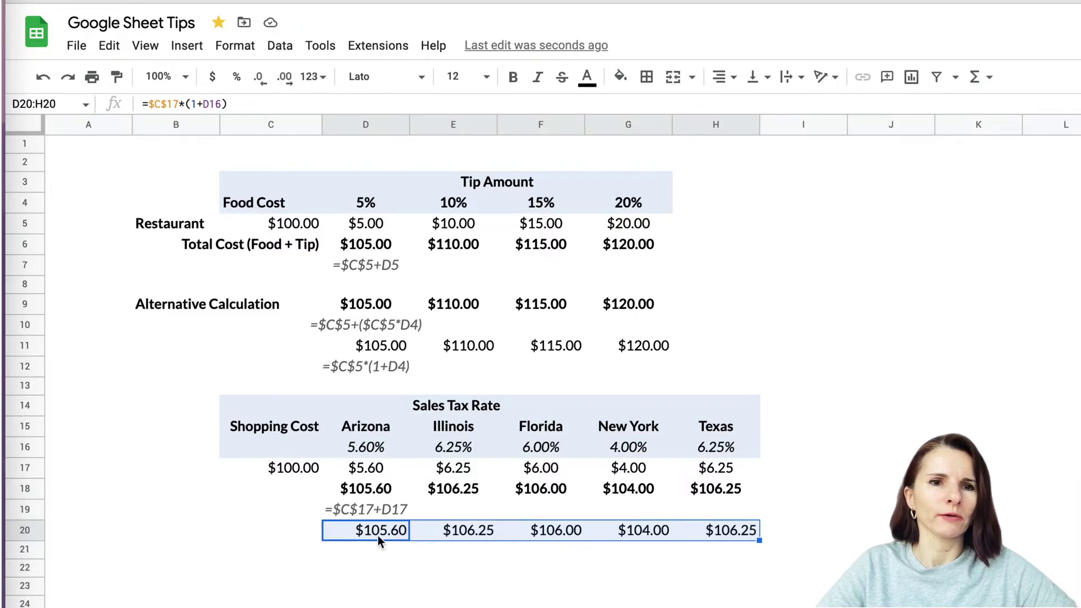
left_click(843, 513)
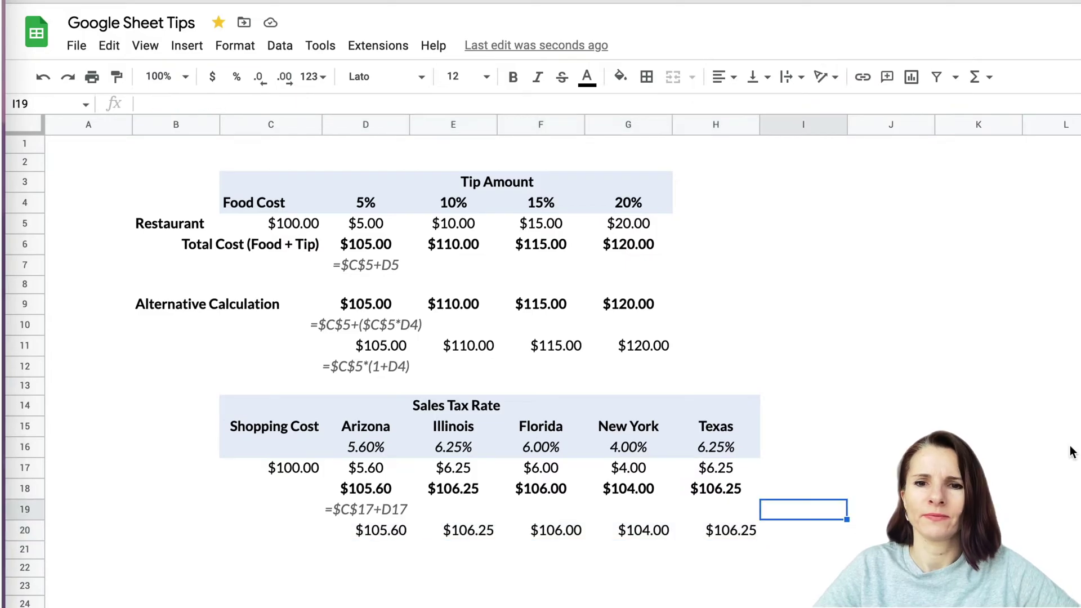